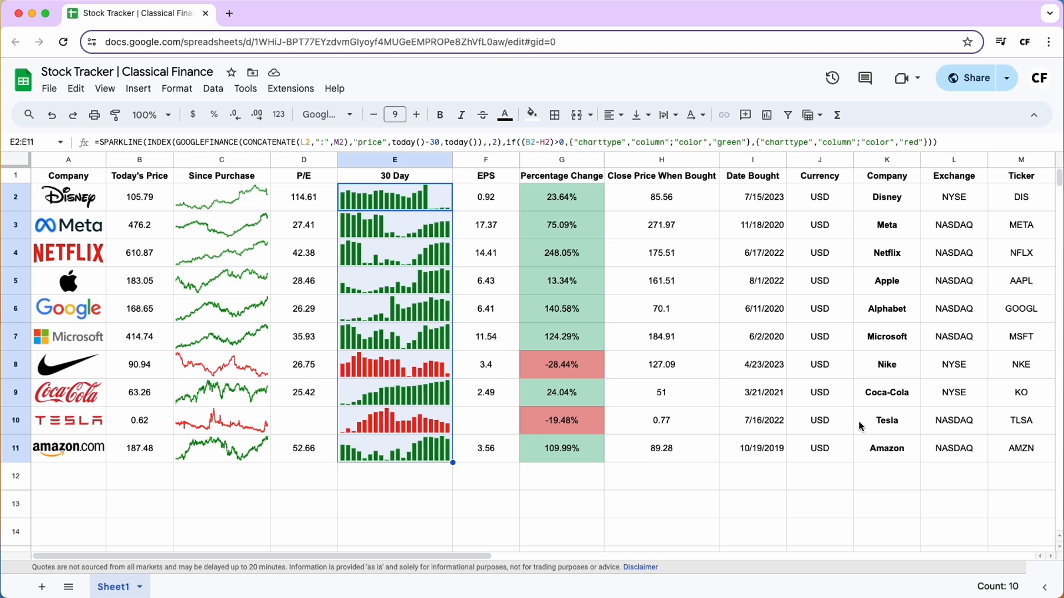
left_click(861, 426)
left_click_drag(971, 206, 1028, 457)
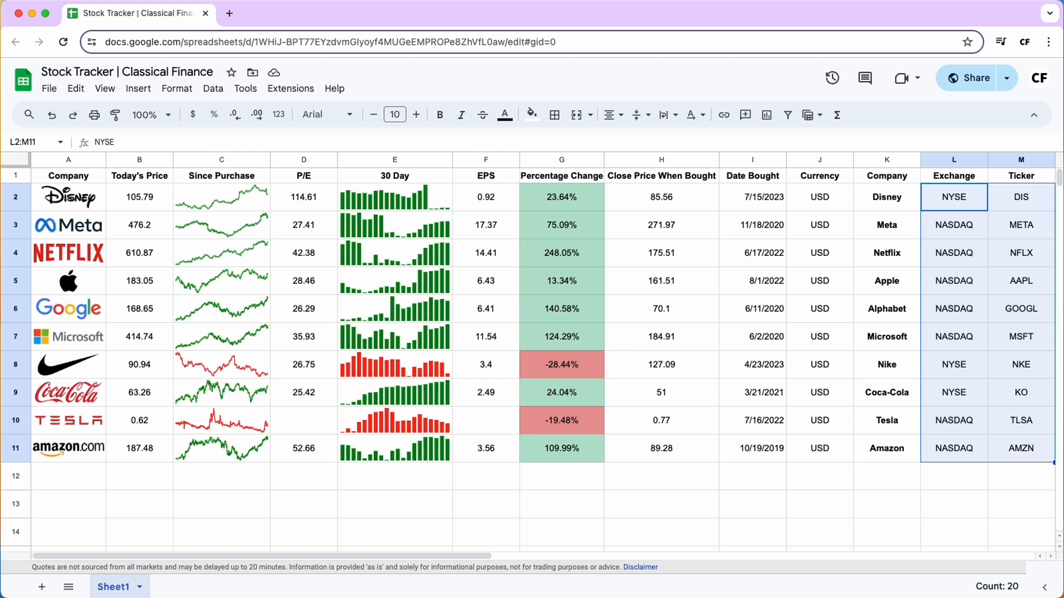
left_click(1002, 481)
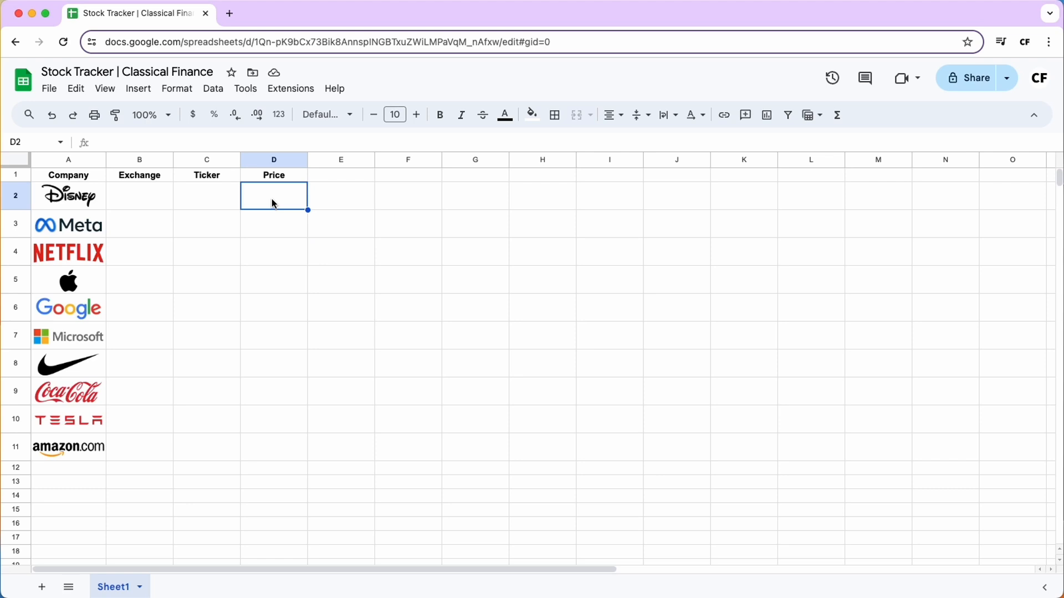
Step: Enter the formula =GOOGLEFINANCE("NYSE:DIS","price") in D2 to fetch Disney's price
type("=")
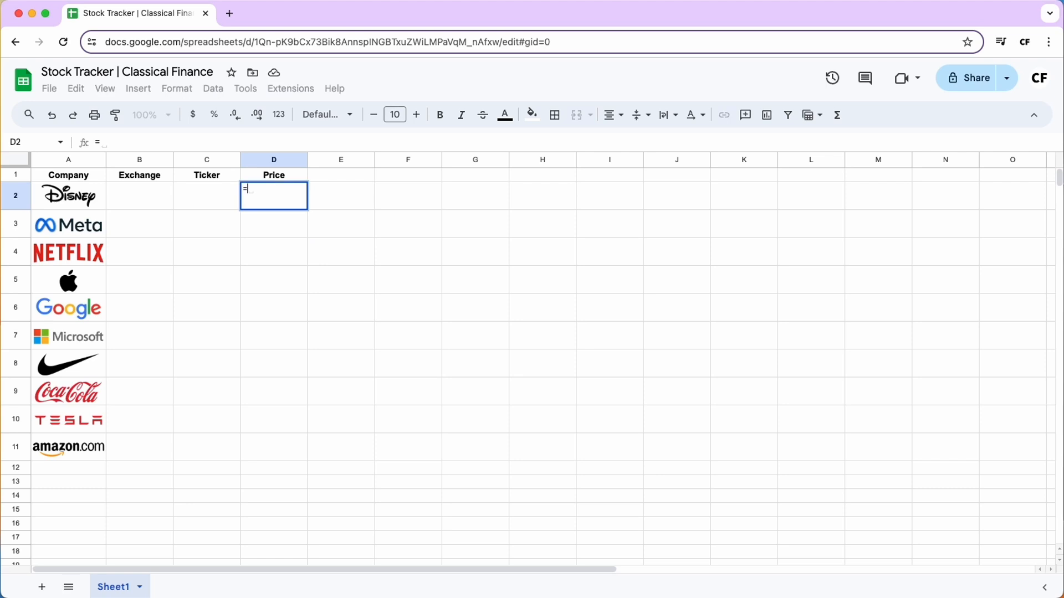
type("GOOGLEFINA")
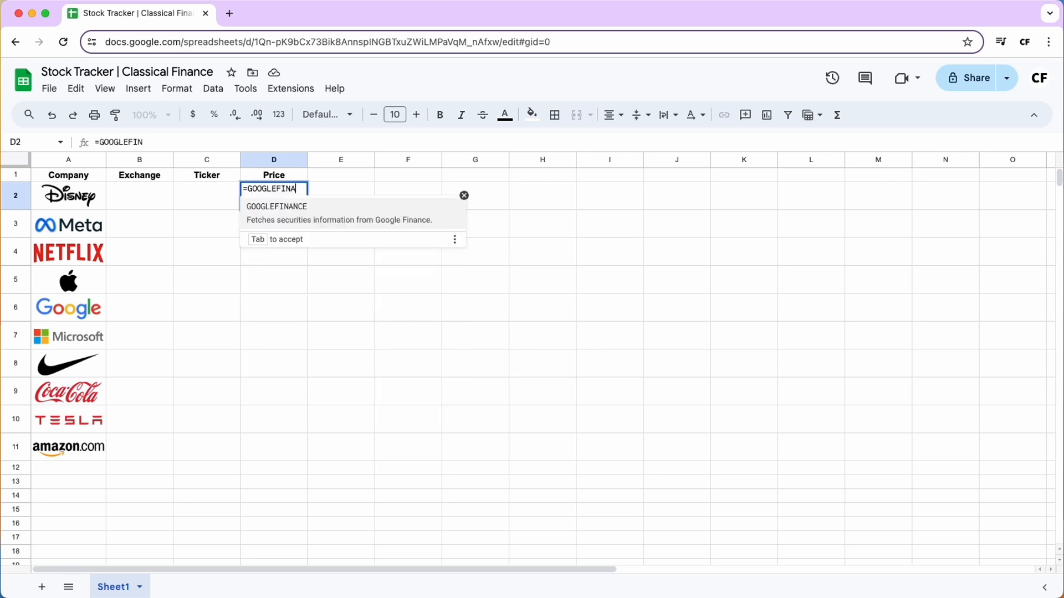
type("NCE(")
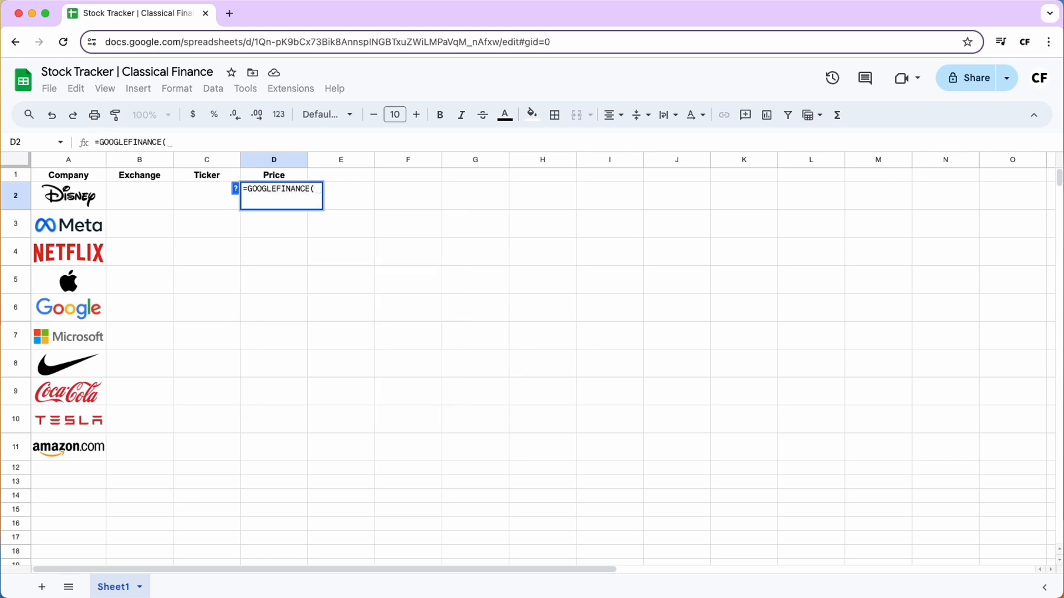
type("\"NYSE")
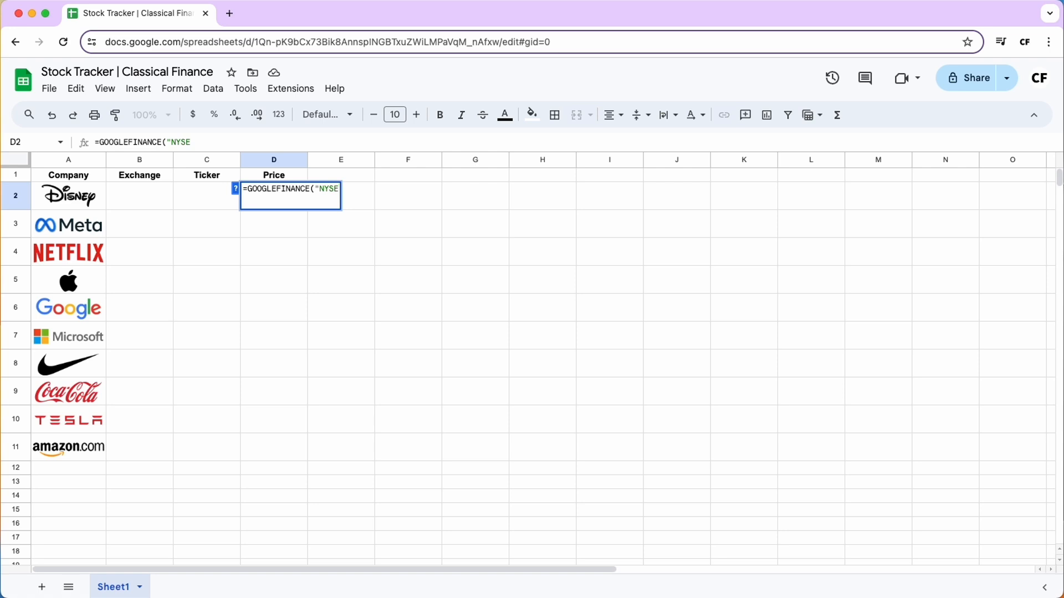
type(":DIS")
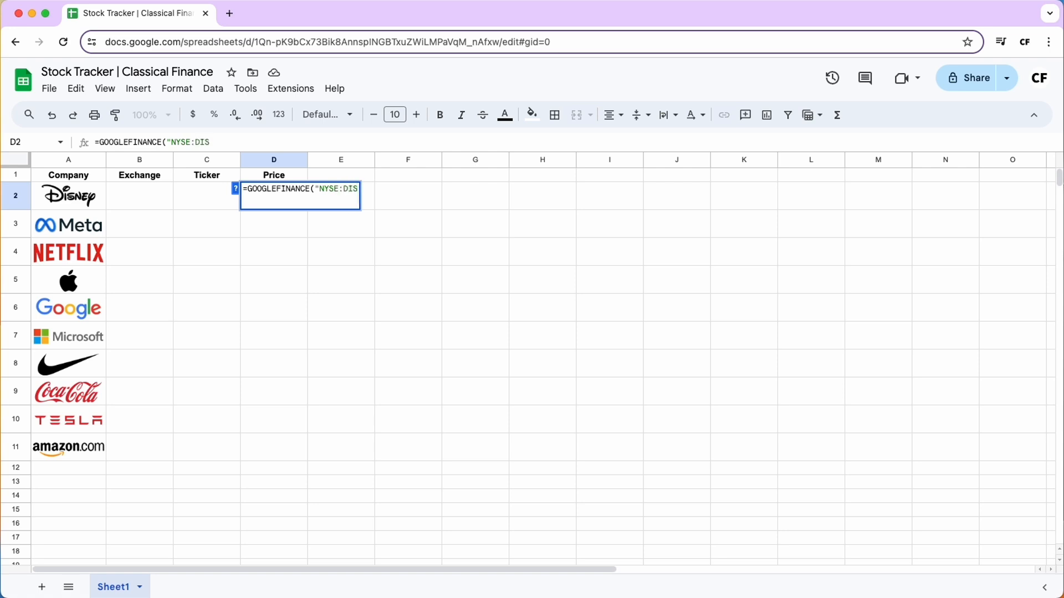
type("\",")
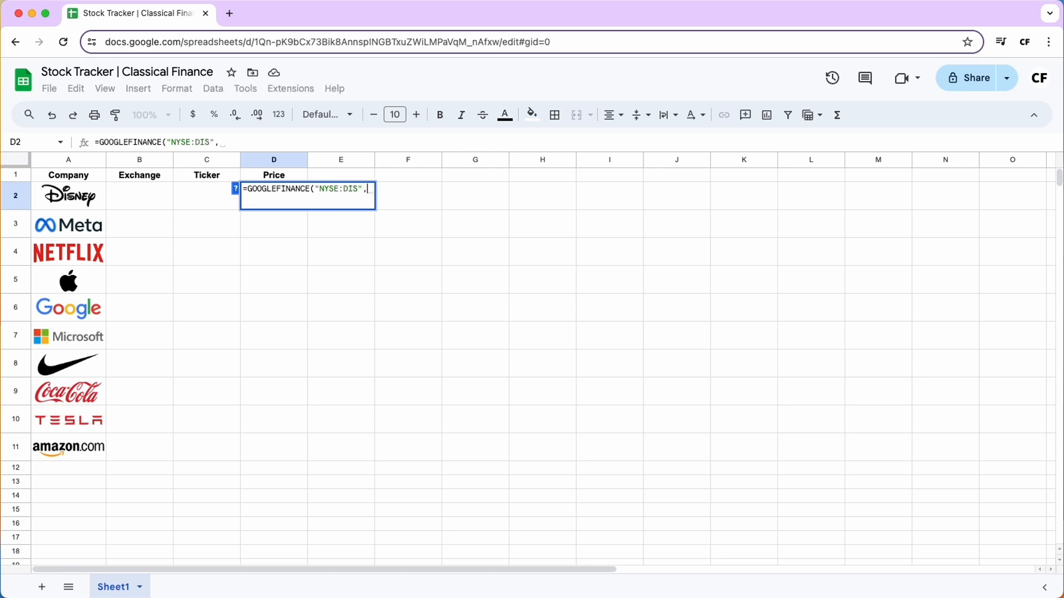
type("\"price\"")
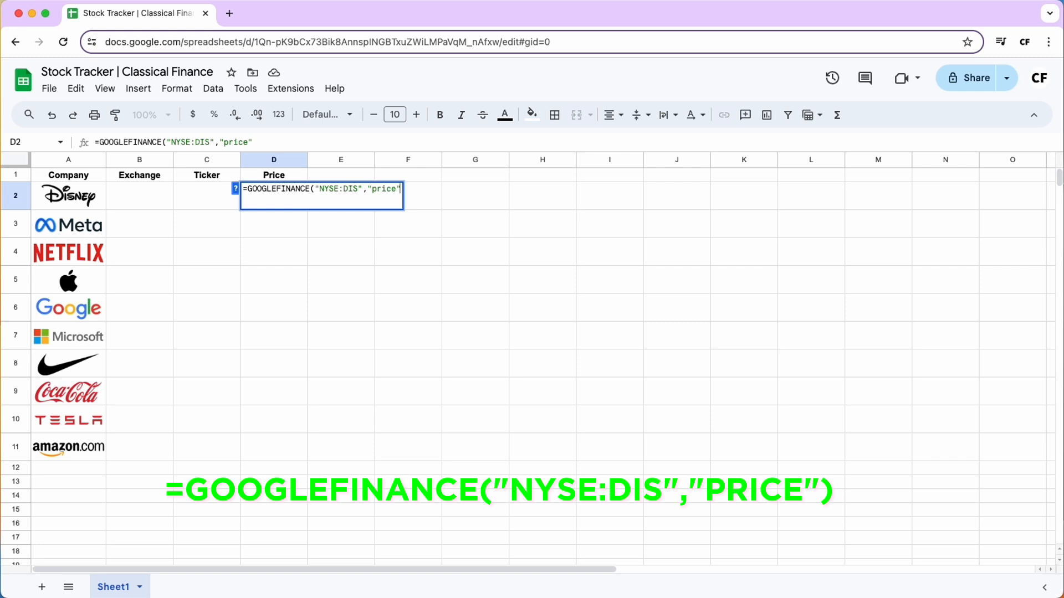
key("Return")
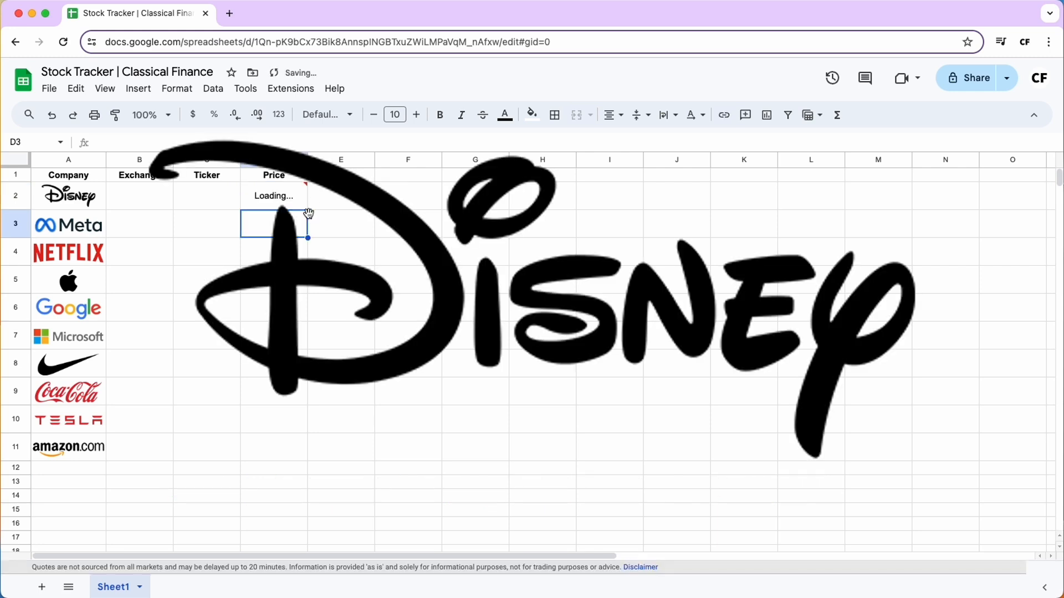
left_click(302, 201)
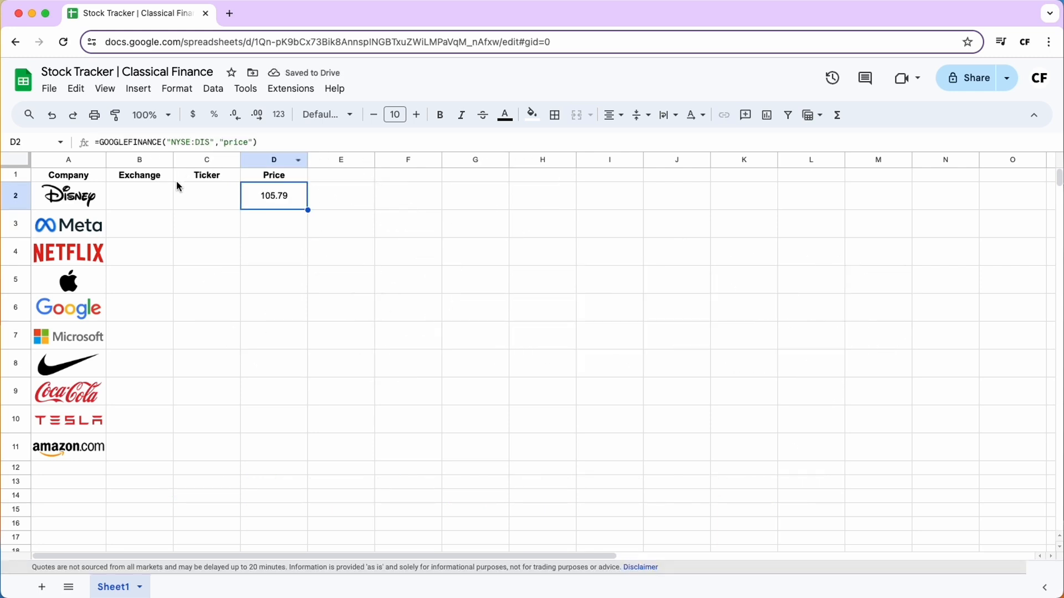
Step: Fill in Disney's row with exchange NYSE in B2 and ticker DIS in C2
left_click(154, 203)
type("NYSE")
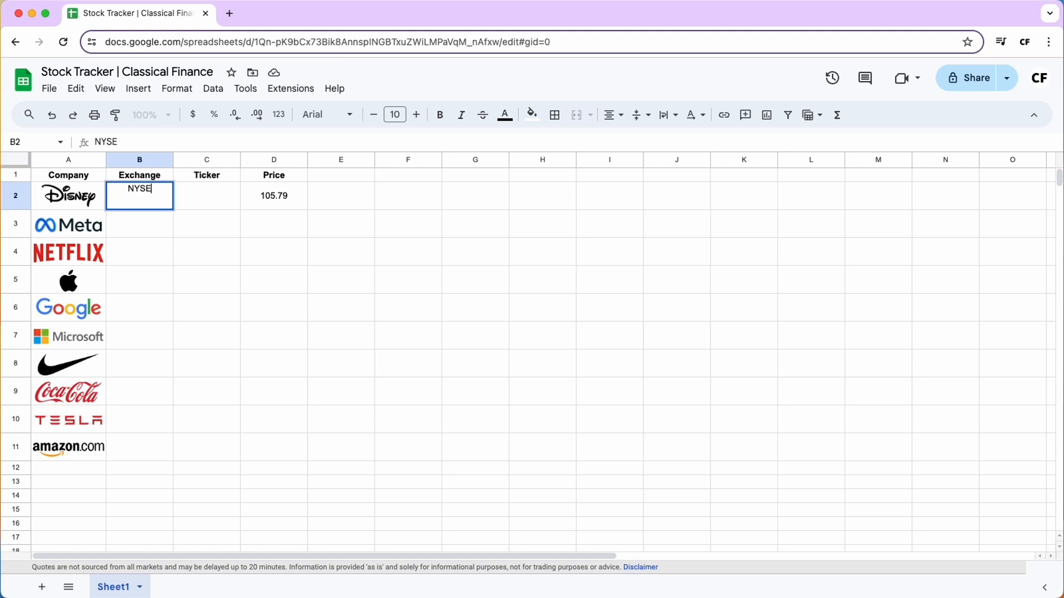
key("Tab")
type("DIS")
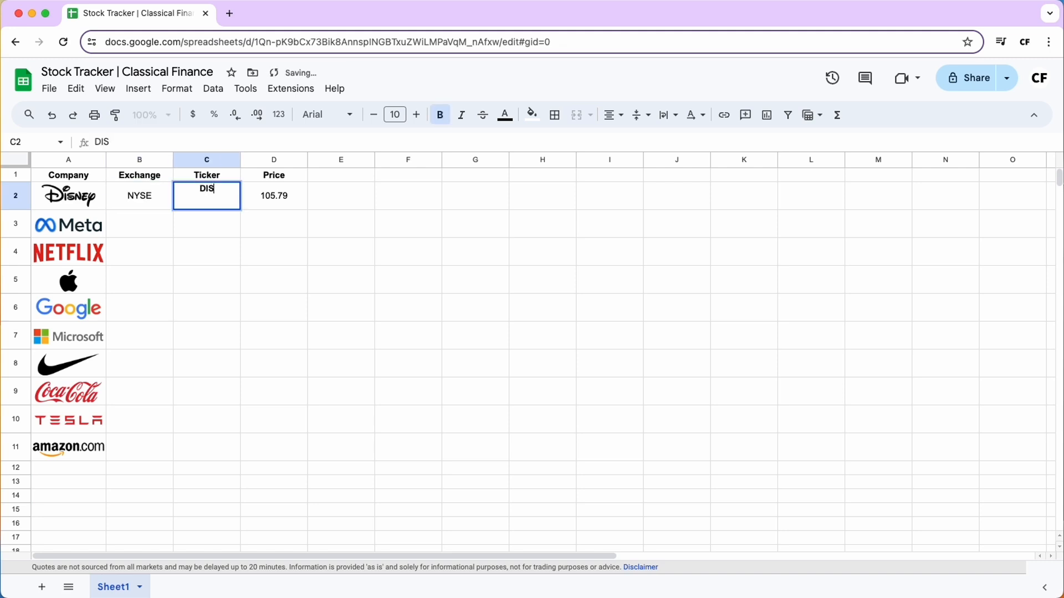
key("Return")
Step: Replace "NYSE:DIS" in the D2 formula with concatenate(B2,":",C2)
left_click(270, 205)
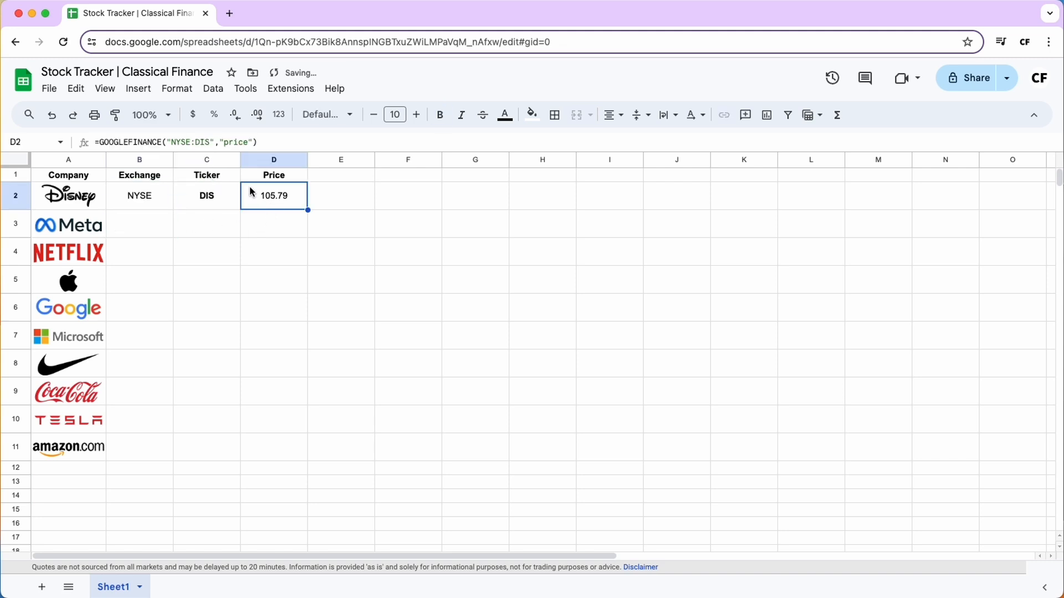
left_click_drag(217, 142, 166, 143)
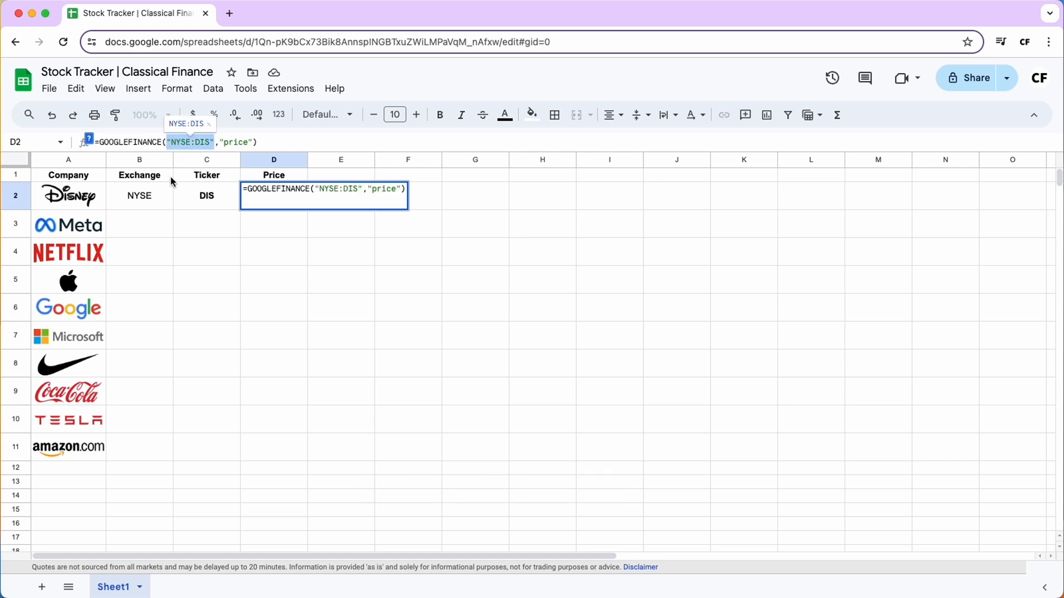
type("concatenate")
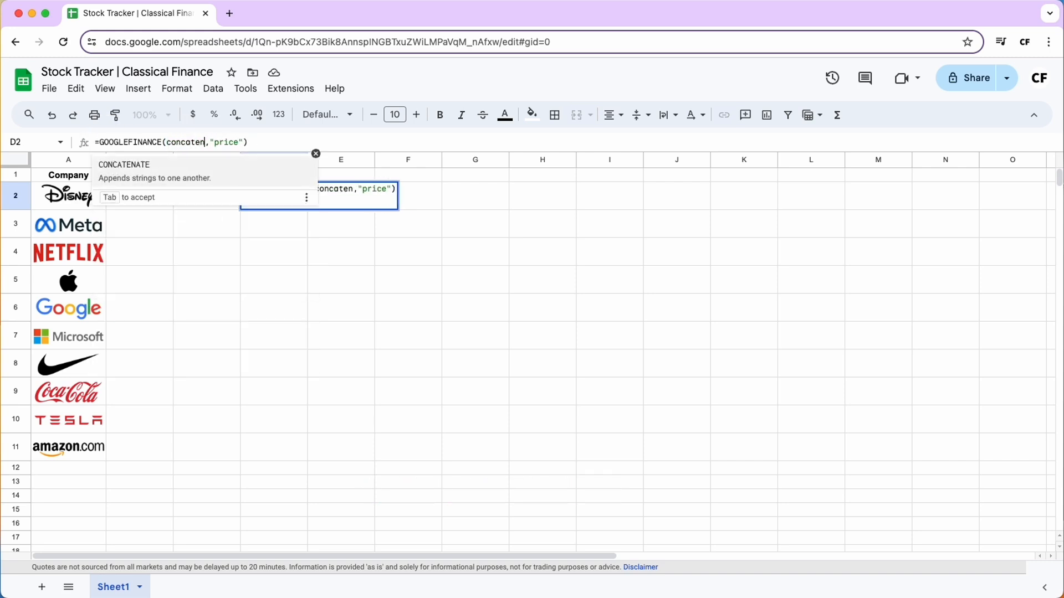
type("(")
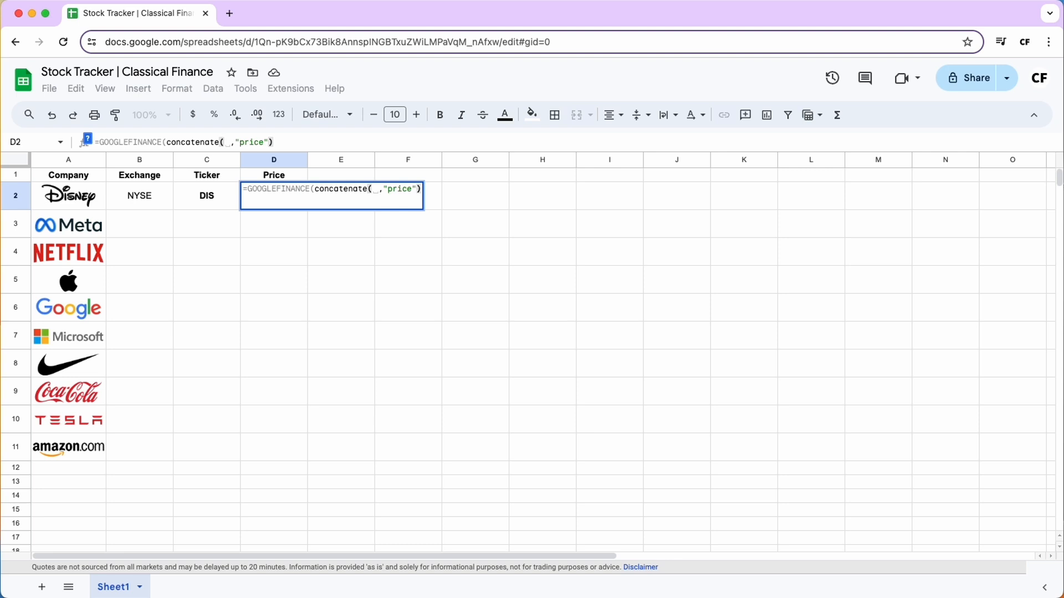
left_click(157, 197)
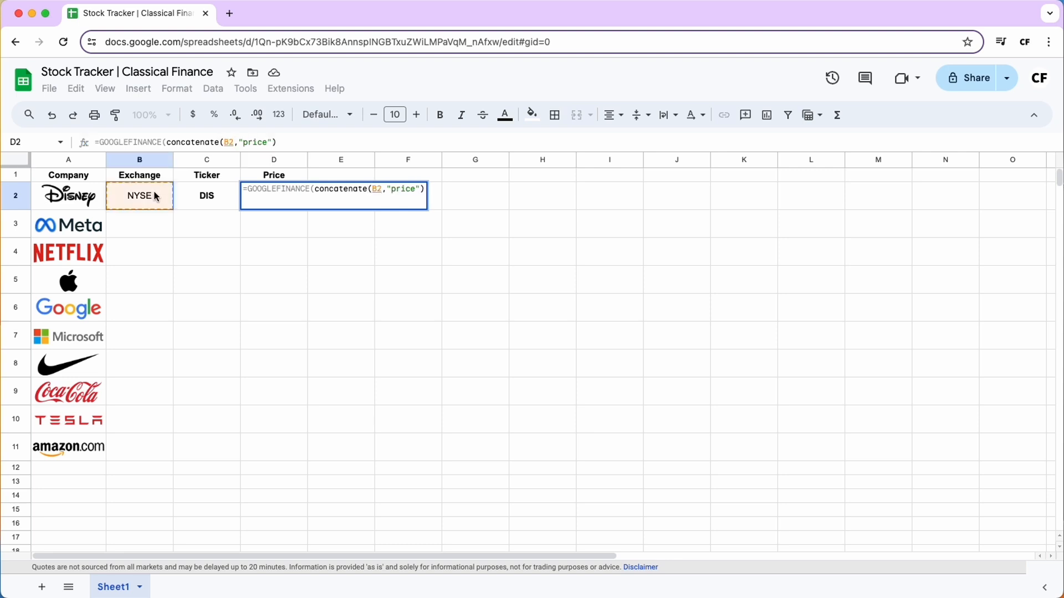
type(",\":\"")
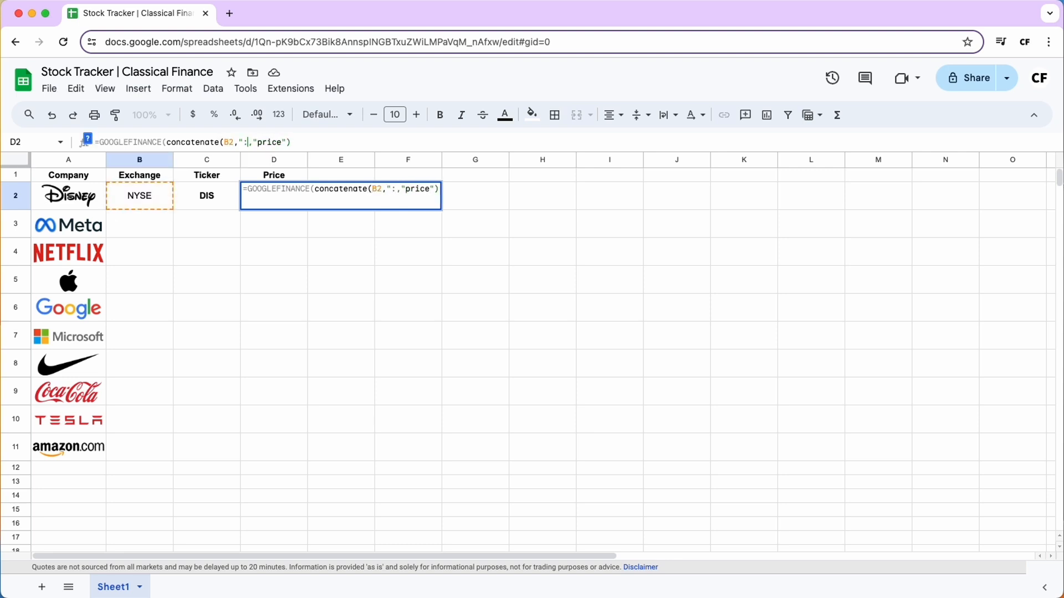
type(",")
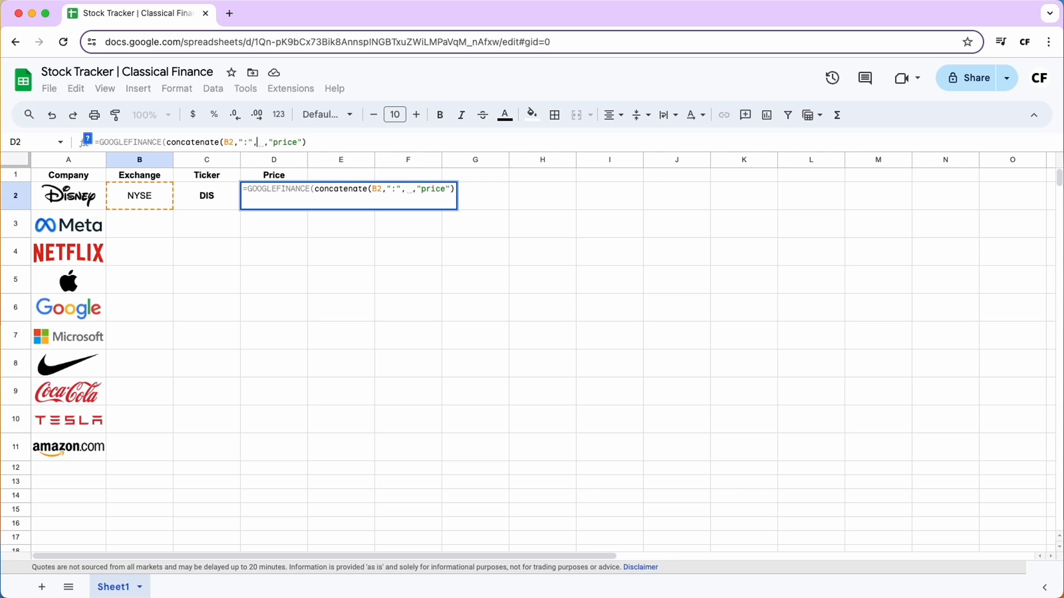
left_click(213, 198)
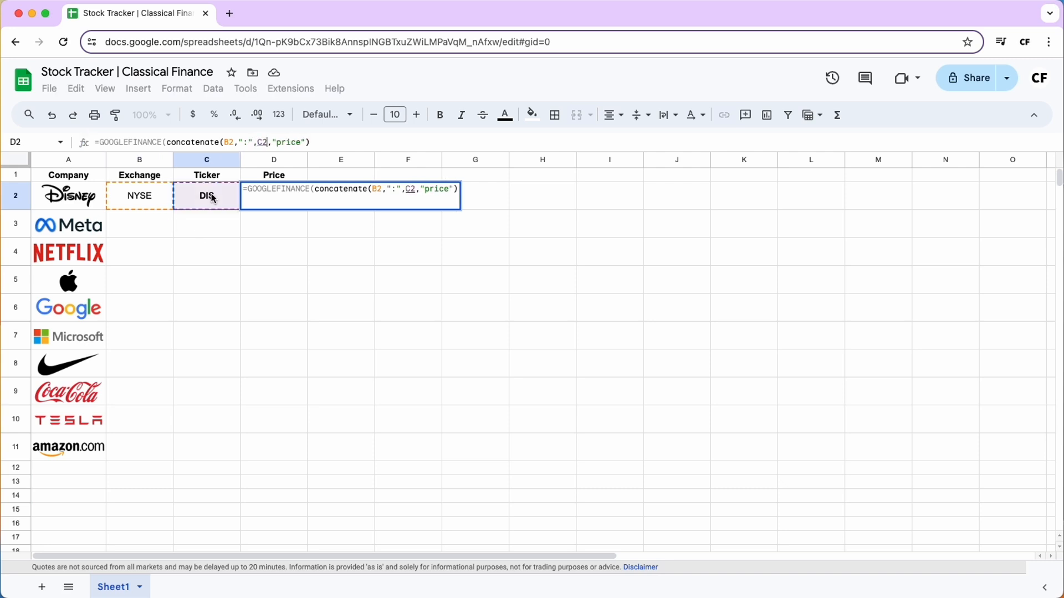
type(")")
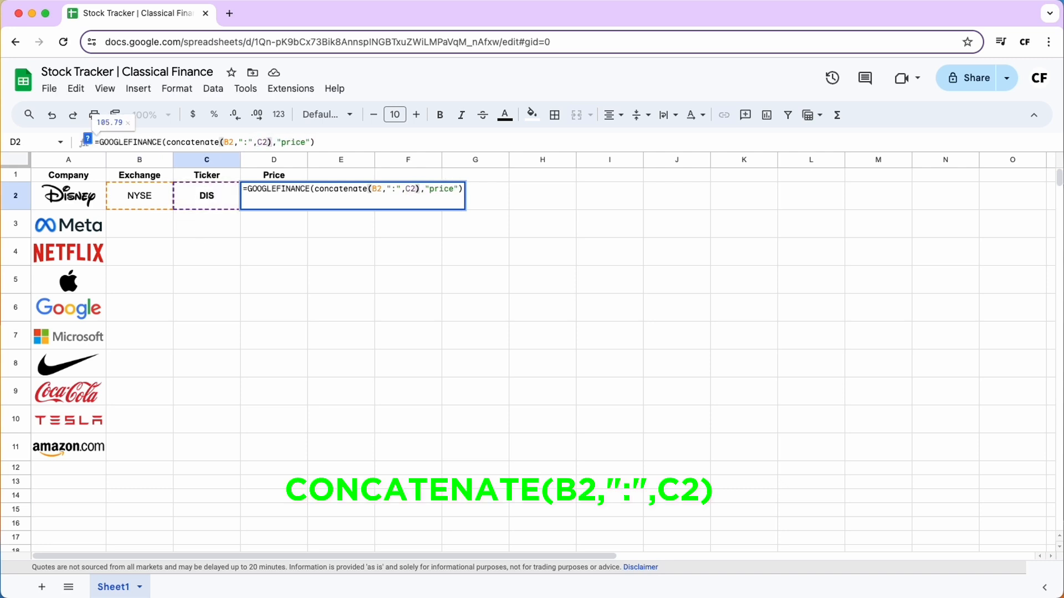
key("Return")
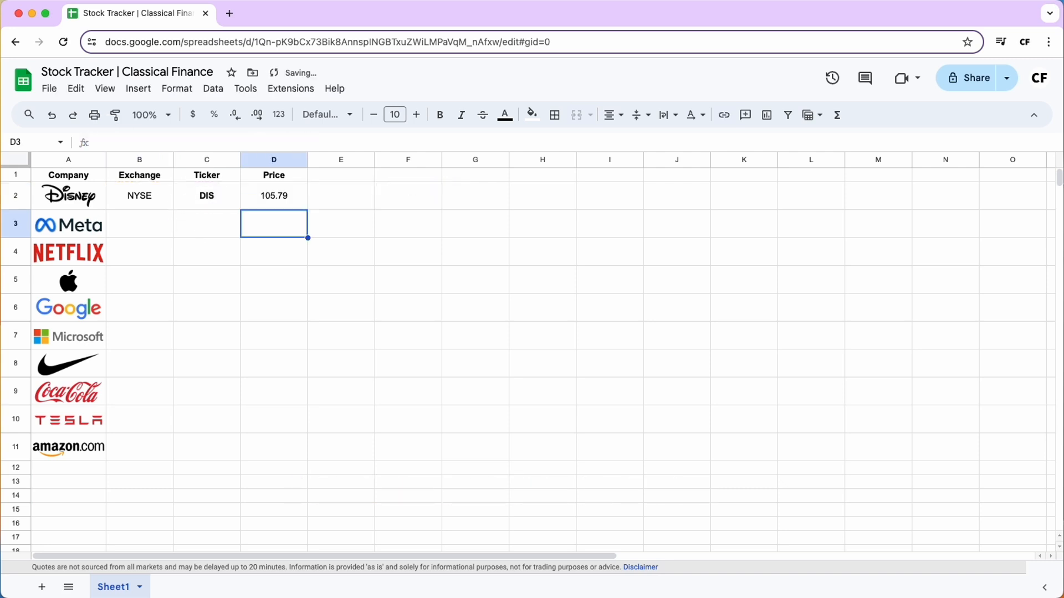
Step: Fill the Exchange column with NASDAQ in B3:B7, NYSE in B8:B9 and NASDAQ in B10:B11
left_click(162, 229)
type("NASDAQ")
key("Return")
type("NASDAQ")
key("Return")
type("NASDAQ")
key("Return")
type("NASDA")
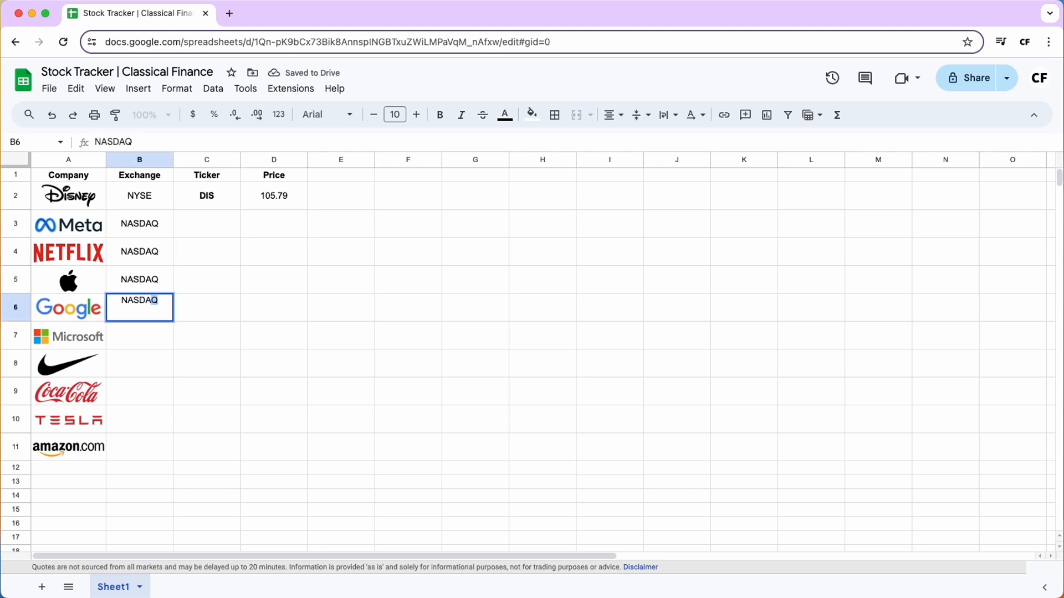
type("Q")
key("Return")
type("NASDAQ")
key("Return")
type("NYSE")
key("Return")
type("NYSE")
key("Return")
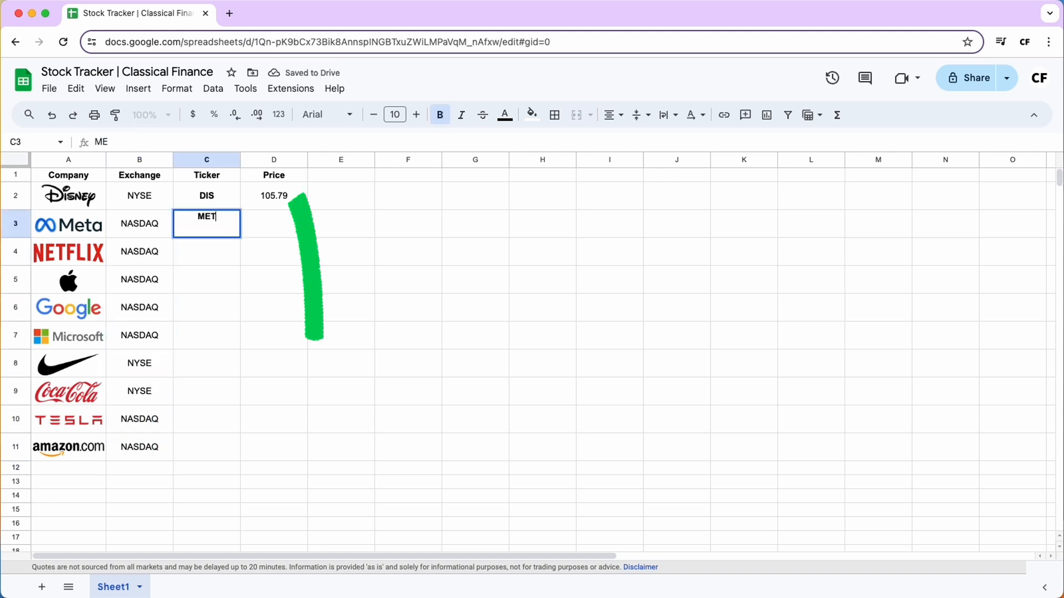
Step: Enter the tickers META, NFLX, AAPL, GOOGL, MSFT, NKE, KO, TSLA and AMZN in C3:C11
type("A")
key("Return")
type("NFLX")
key("Return")
type("AAPL")
key("Return")
type("GOOGL")
key("Return")
type("AMA")
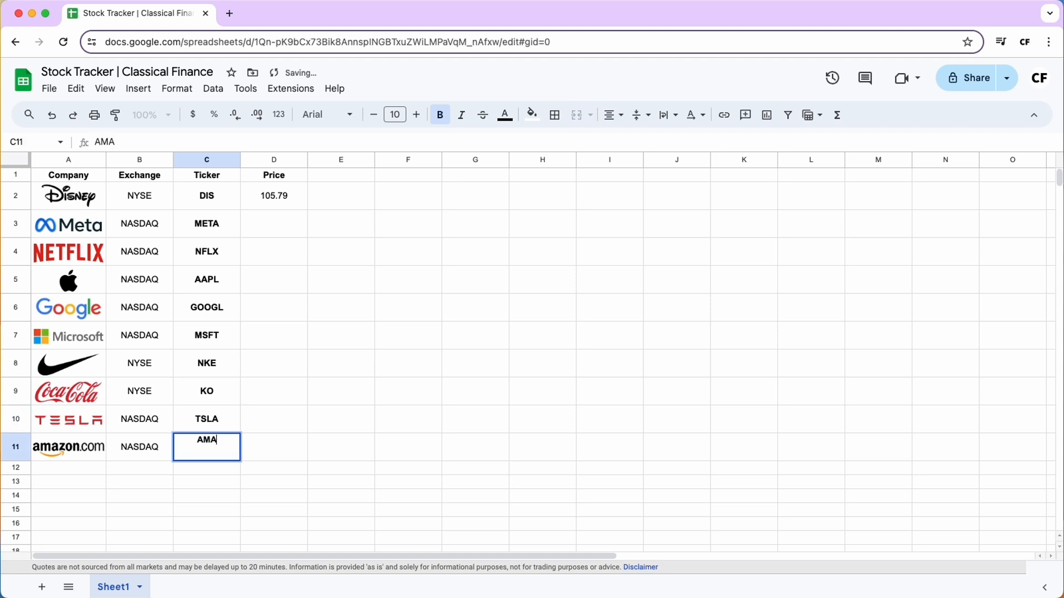
type("ZN")
key("Return")
Step: Fill the GOOGLEFINANCE price formula from D2 down to D11
left_click(274, 196)
left_click_drag(308, 210, 302, 459)
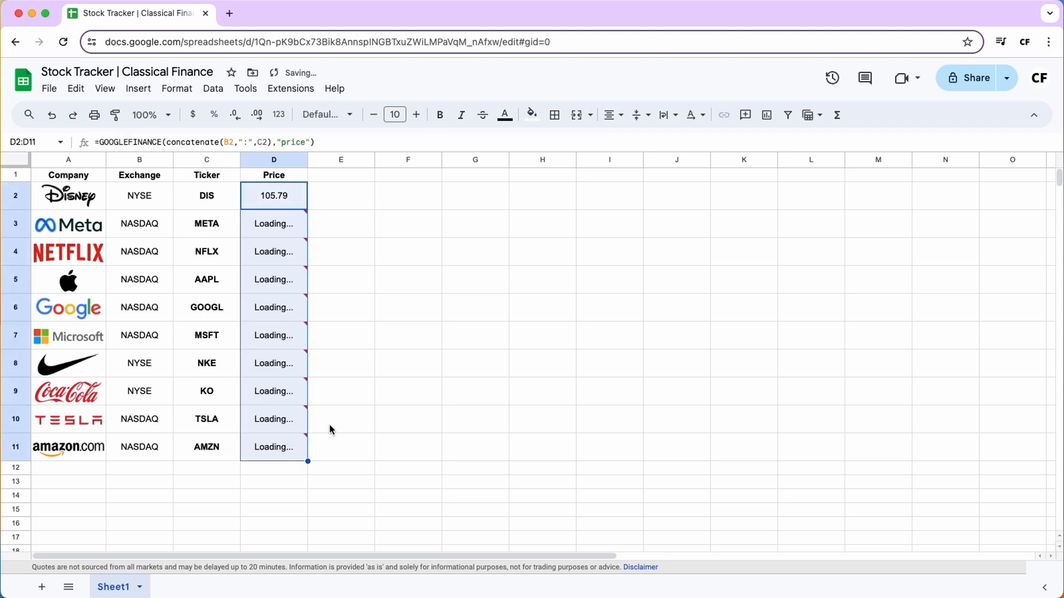
left_click(359, 395)
Step: Wrap the price formula in D2 in IFERROR, giving =IFERROR(GOOGLEFINANCE(concatenate(B2,":",C2),"price"))
left_click(272, 202)
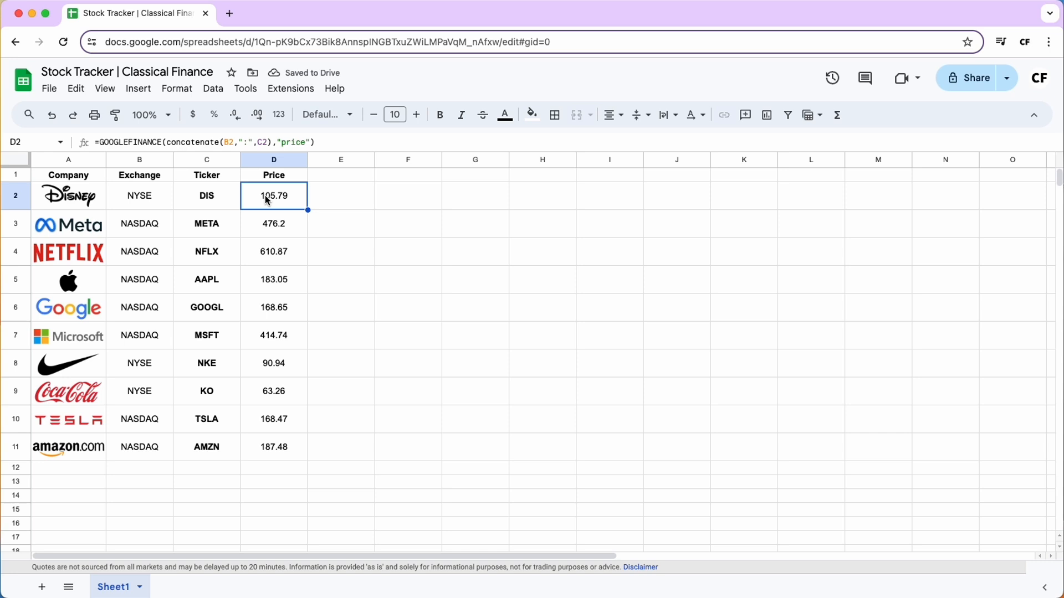
left_click(101, 143)
type("IFERROR")
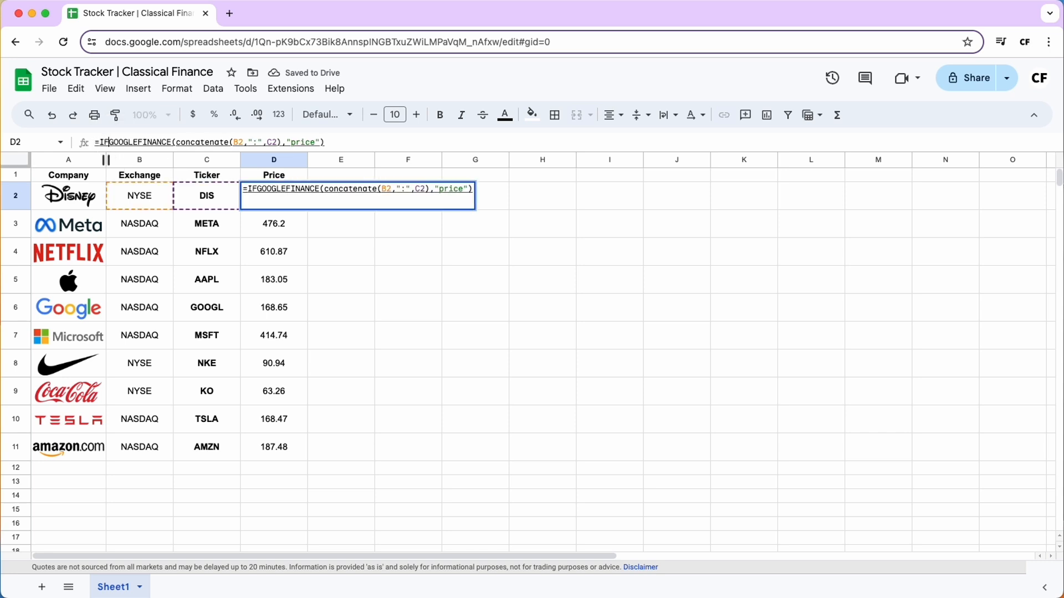
type("(")
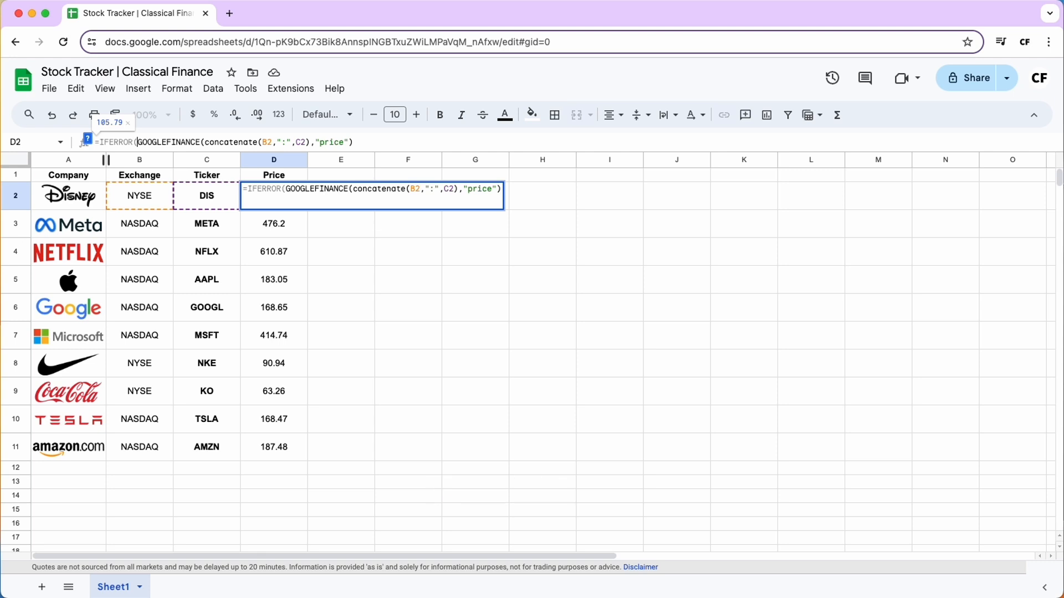
left_click(354, 142)
key("Return")
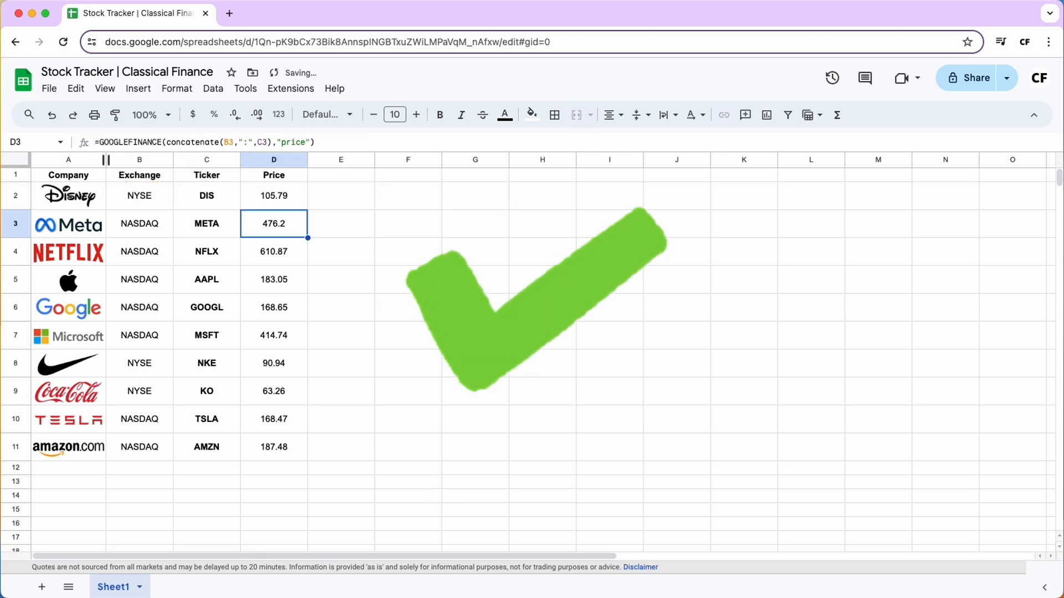
Step: Copy the IFERROR version of the price formula from D2 down through D11
left_click(296, 205)
left_click_drag(309, 212, 310, 456)
left_click(363, 434)
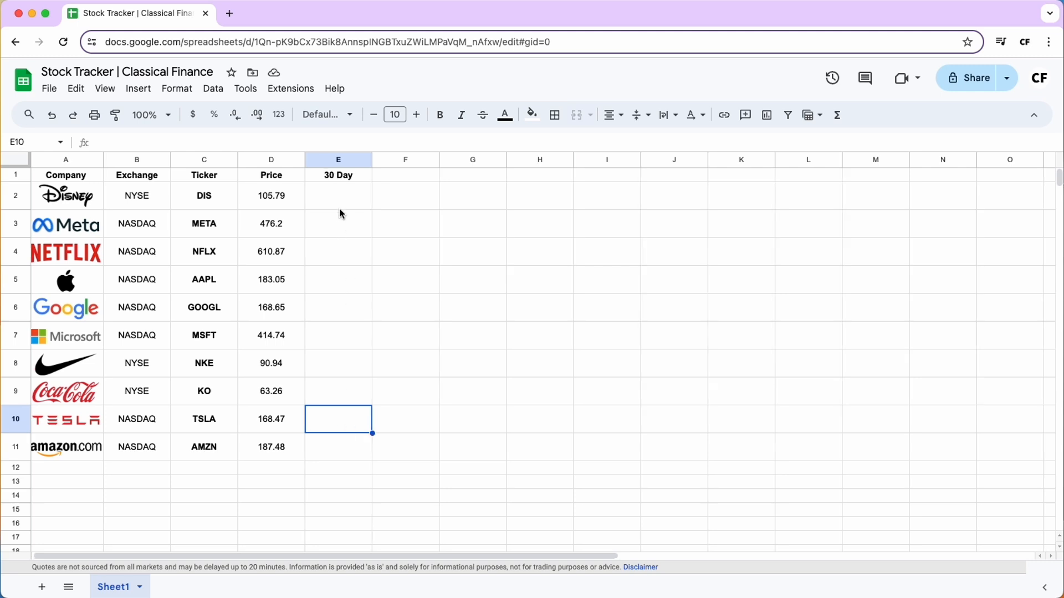
Step: Copy the expression GOOGLEFINANCE(concatenate(B2,":",C2),"price") from inside the IFERROR formula in D2
left_click(337, 202)
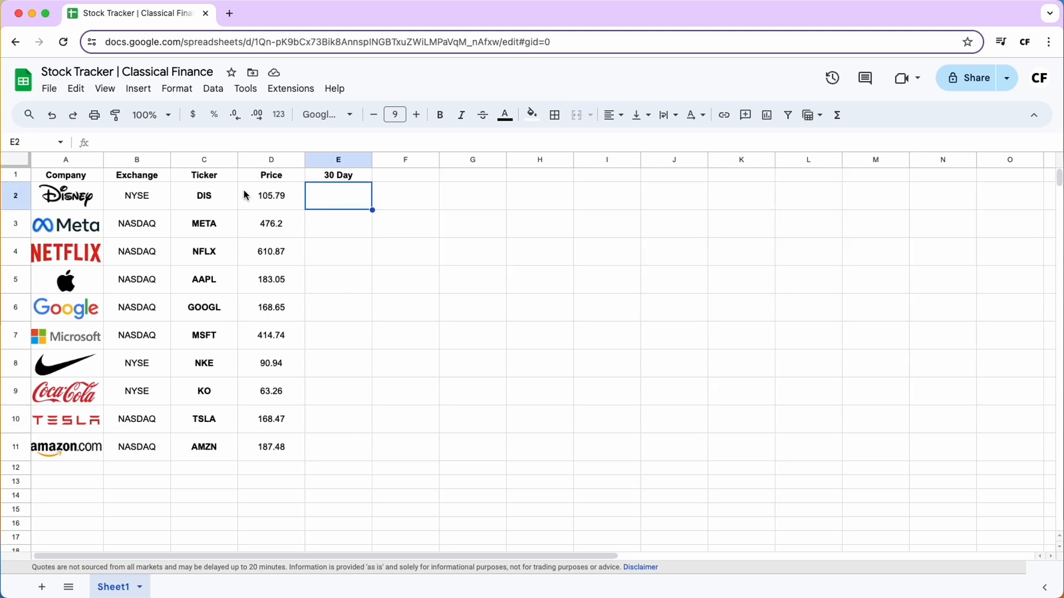
left_click(263, 197)
left_click(231, 138)
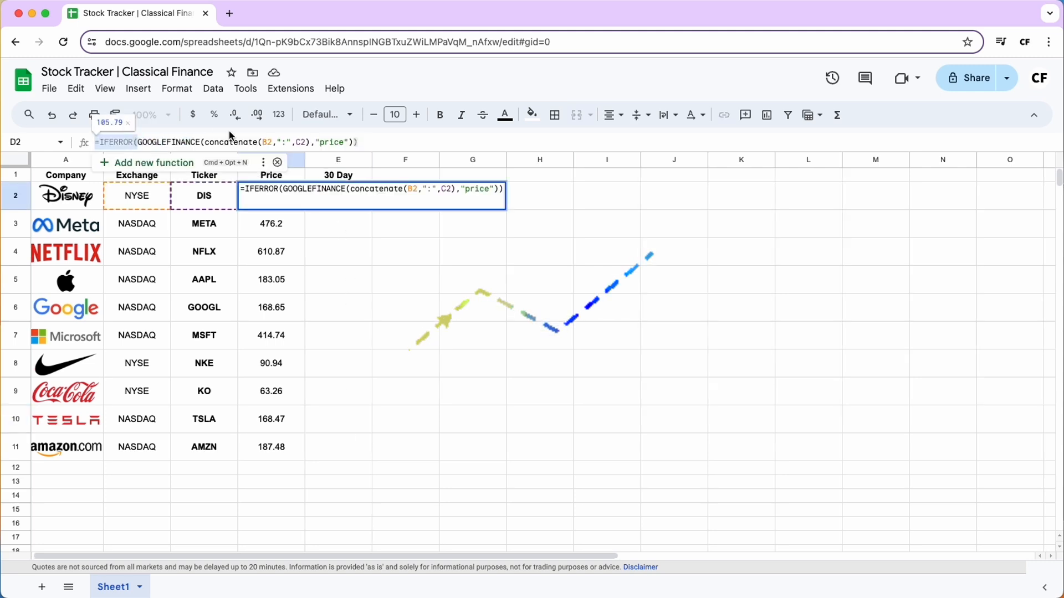
left_click_drag(138, 142, 355, 142)
key("ctrl+c")
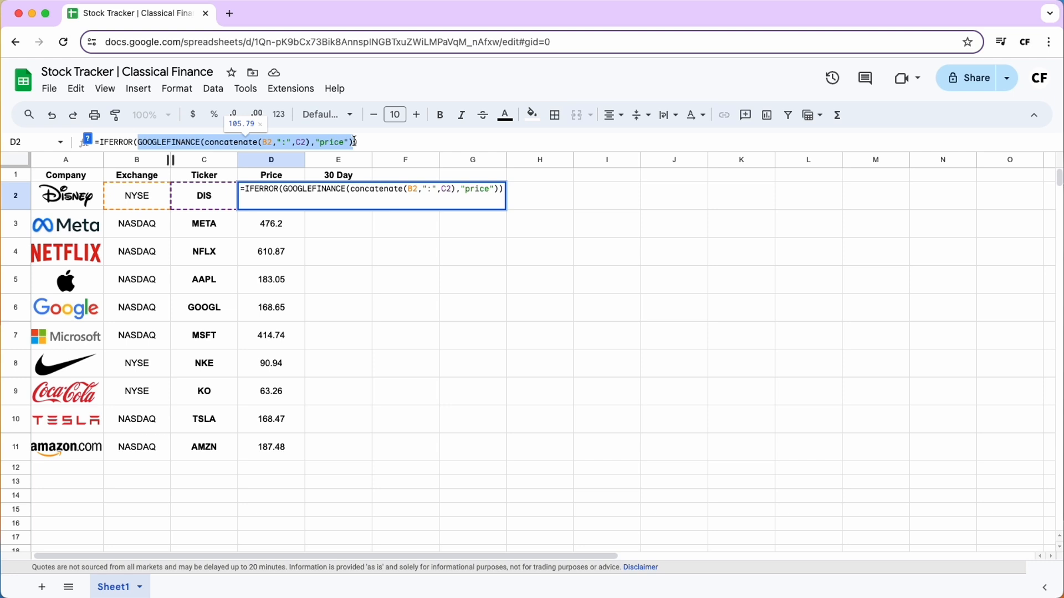
Step: Enter a formula in E2 consisting of the copied expression, giving =GOOGLEFINANCE(concatenate(B2,":",C2),"price")
key("Escape")
left_click(351, 195)
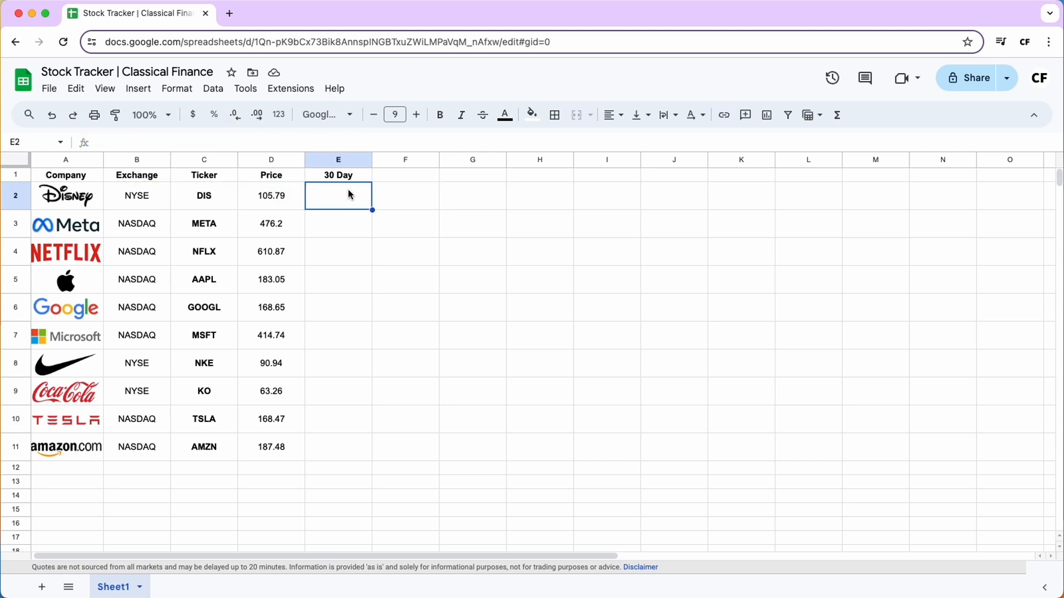
type("=")
key("ctrl+v")
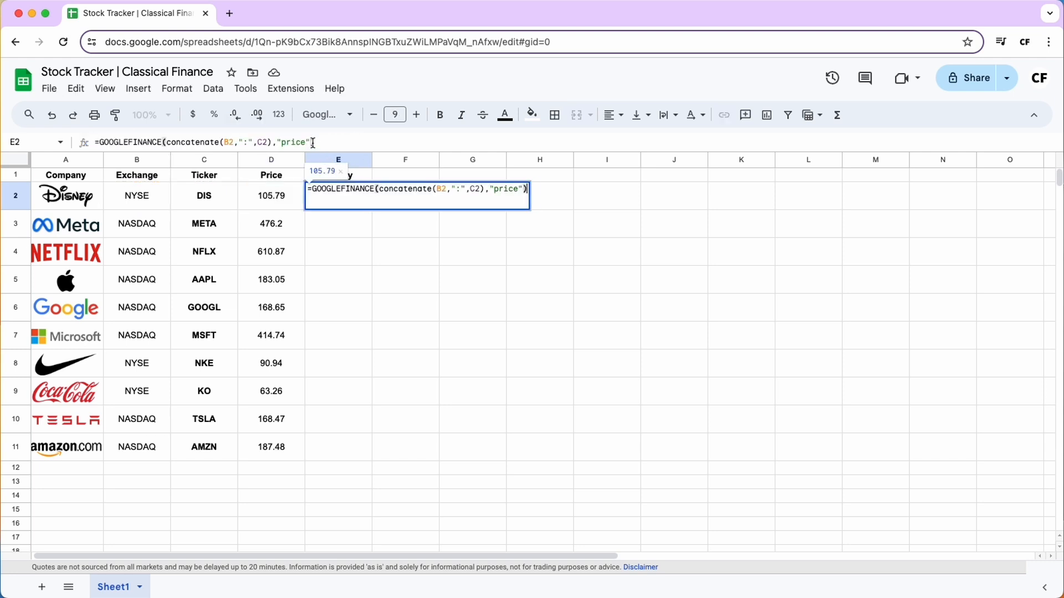
Step: Extend the GOOGLEFINANCE formula in E2 with the start date today()-30 and the end date TODAY() after "price"
left_click(313, 142)
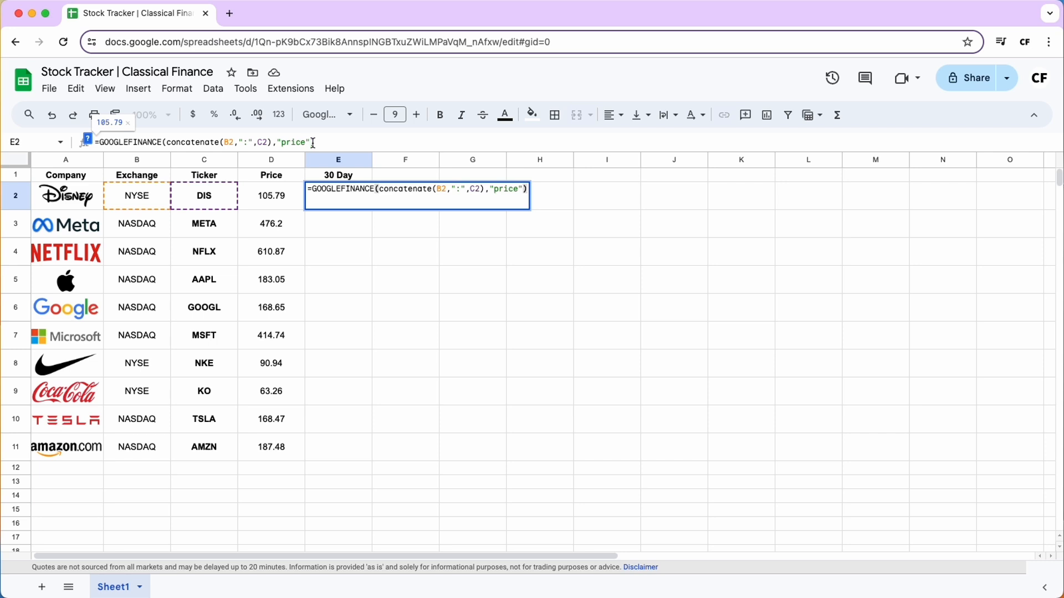
type(",today")
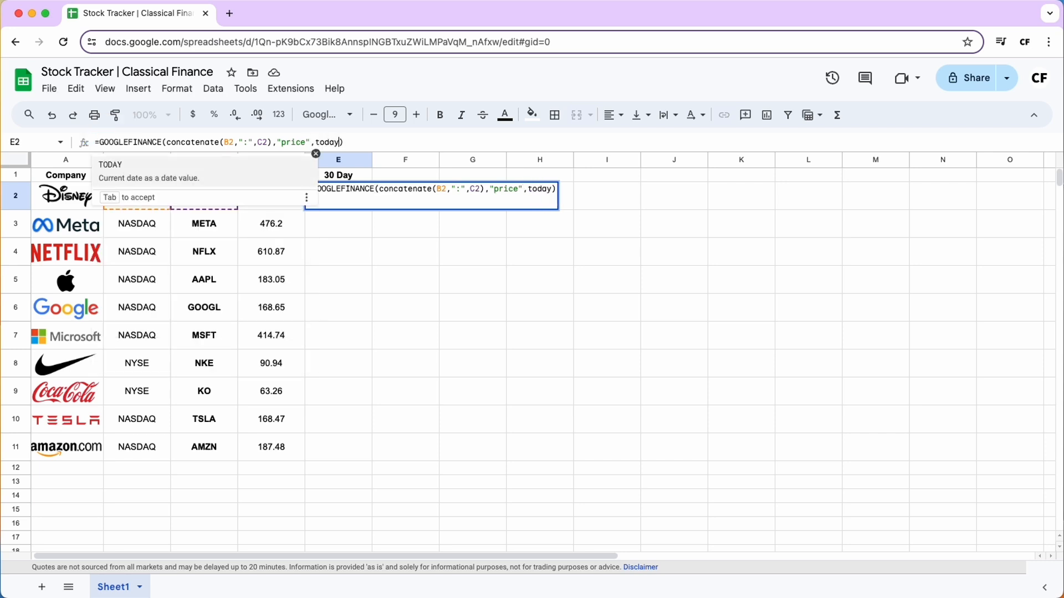
type("()")
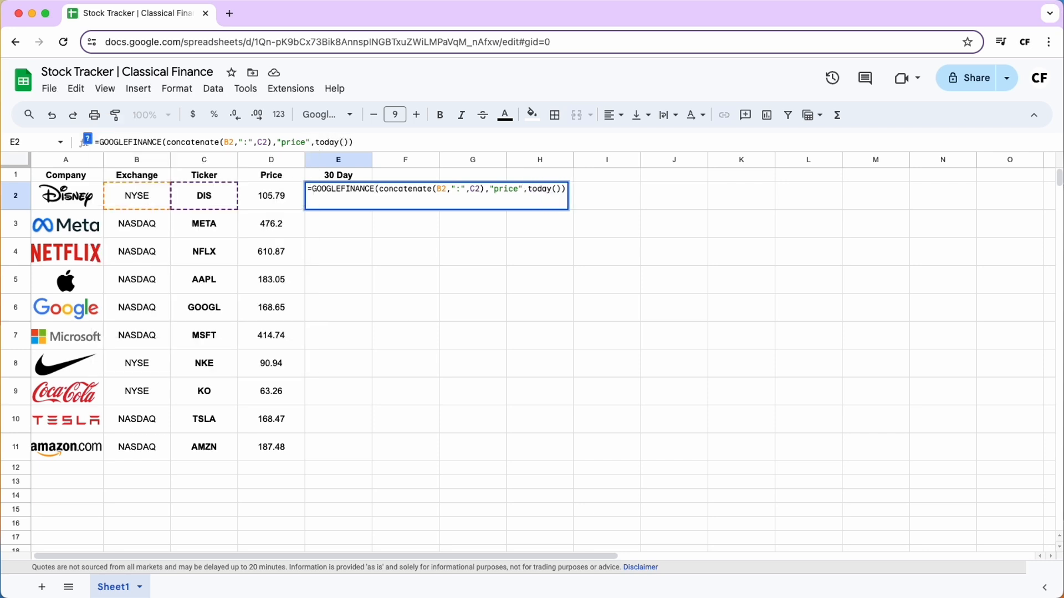
type("-30")
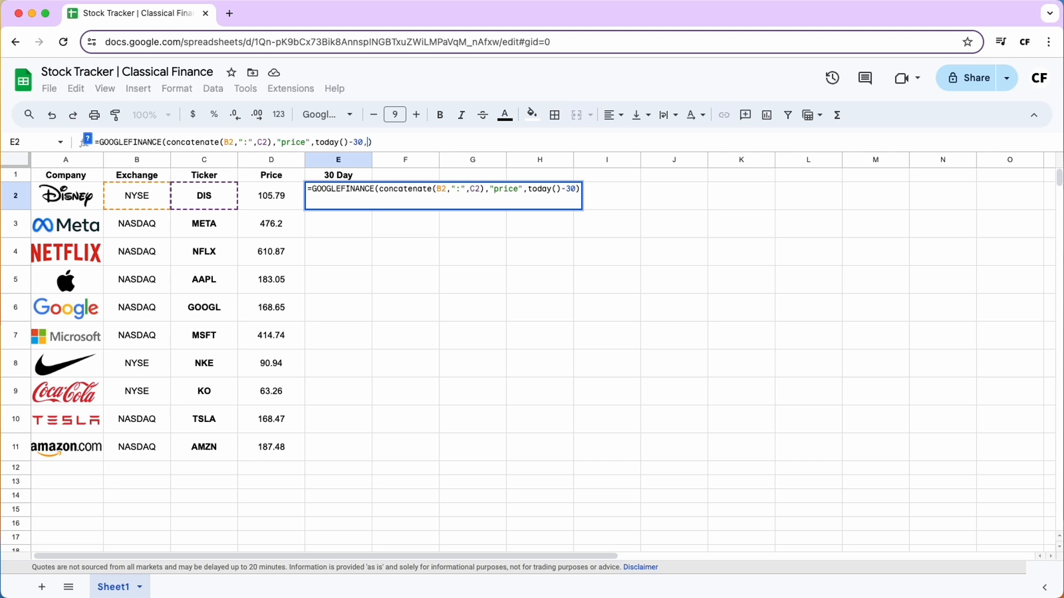
type(",today")
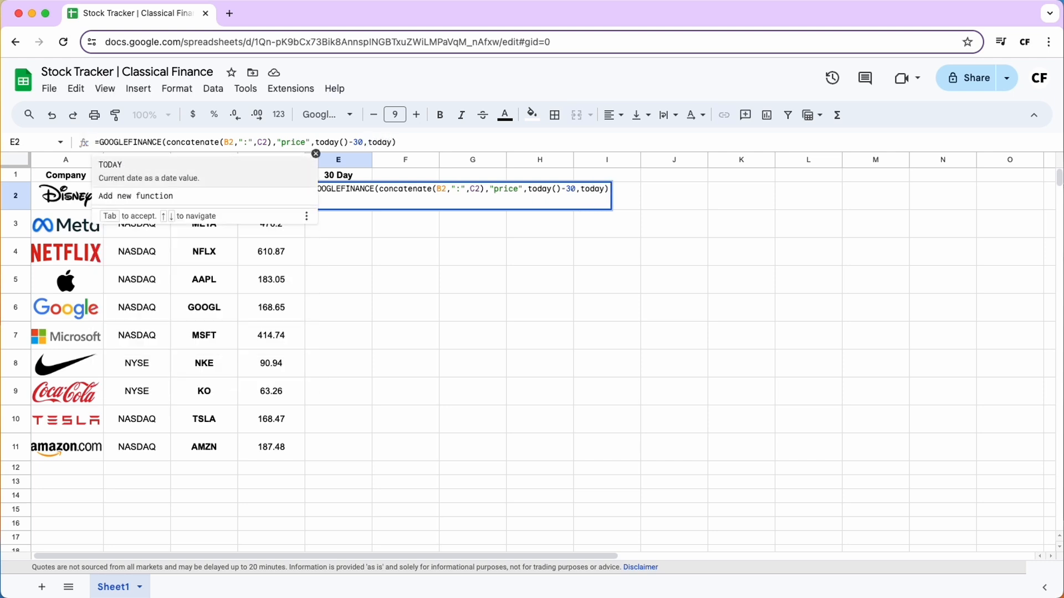
key("Tab")
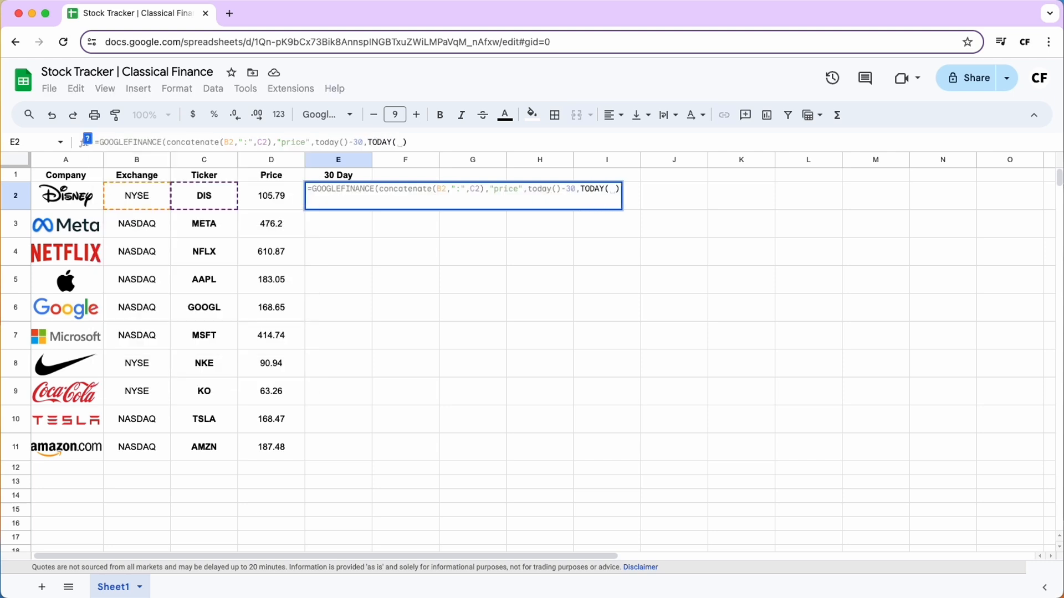
type(")")
key("Return")
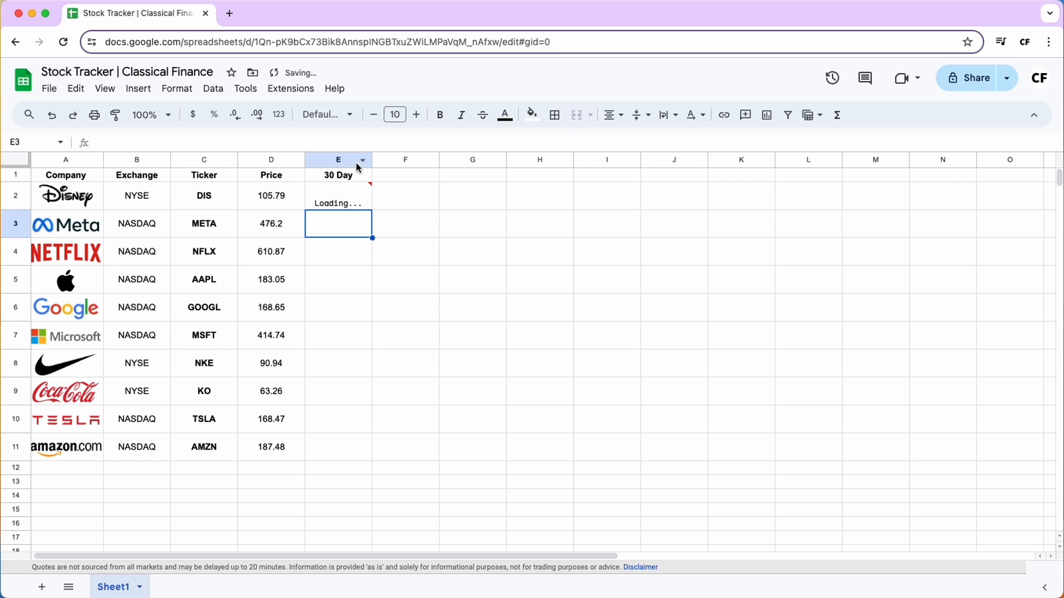
left_click(381, 275)
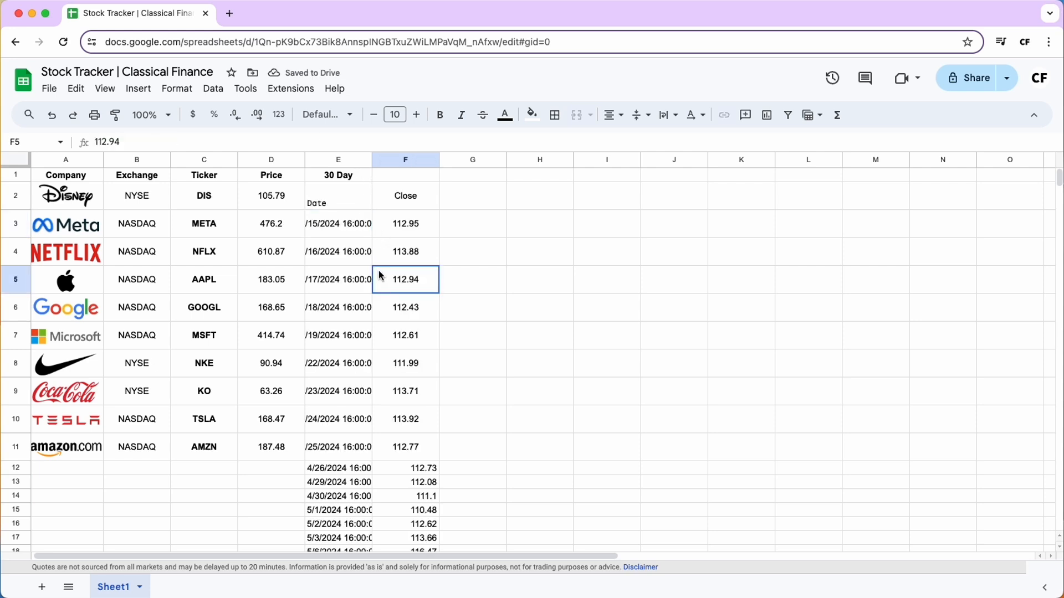
left_click(348, 202)
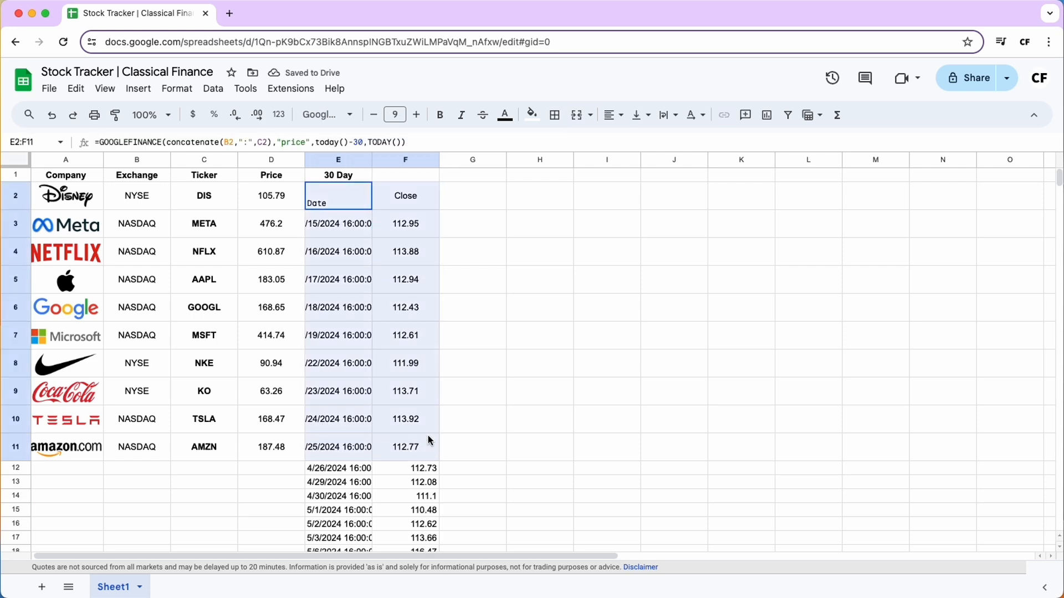
Step: Wrap the E2 formula in INDEX with an empty row argument and column 2, giving =INDEX(GOOGLEFINANCE(concatenate(B2,":",C2),"price",today()-30,TODAY()),,2)
left_click(348, 201)
left_click(100, 142)
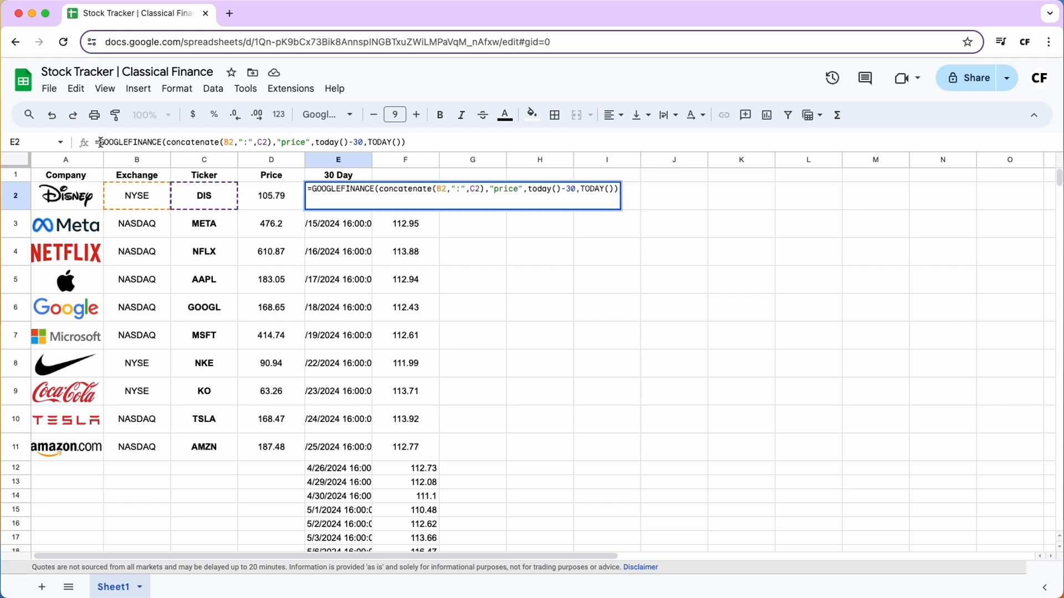
type("INDEX")
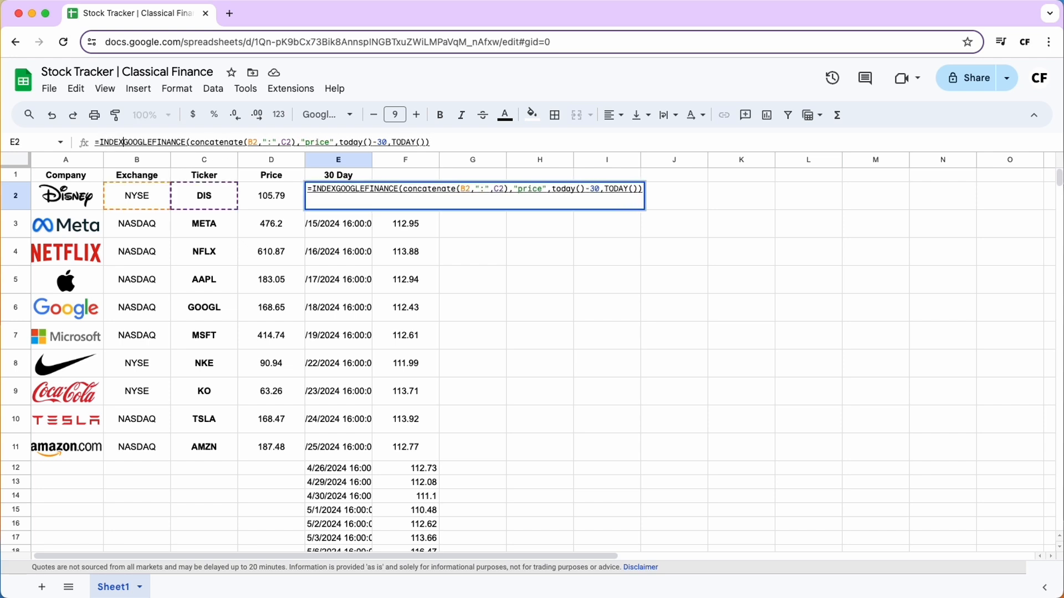
type("(")
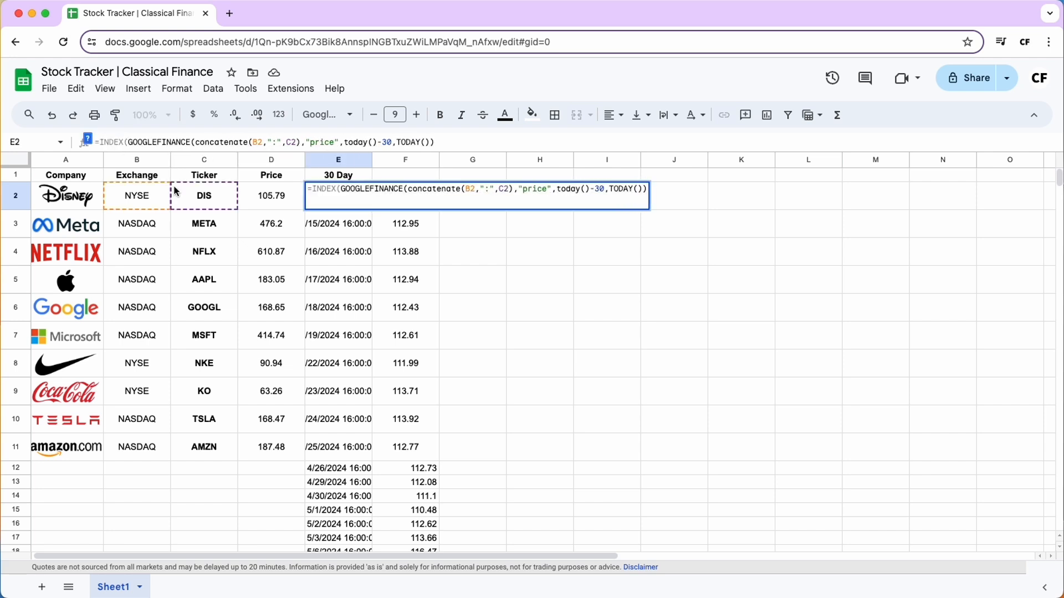
left_click(463, 145)
type(",,")
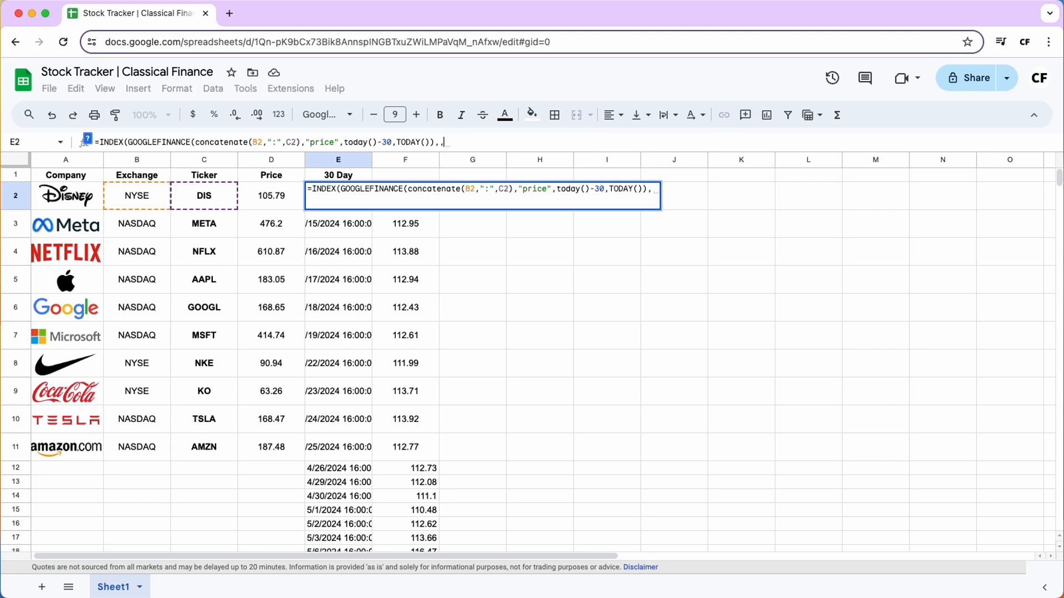
type("2)")
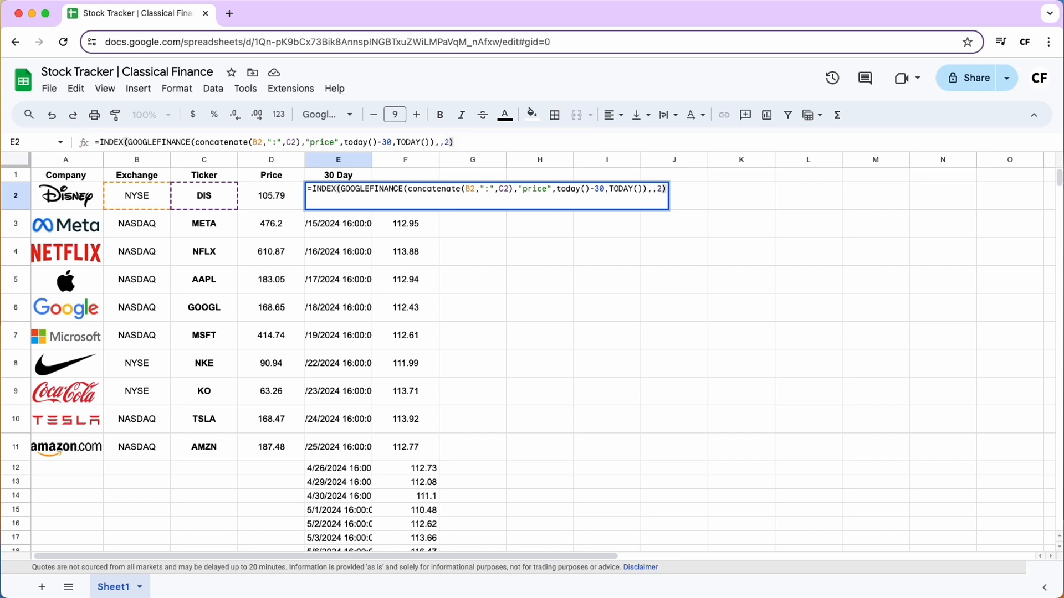
key("Return")
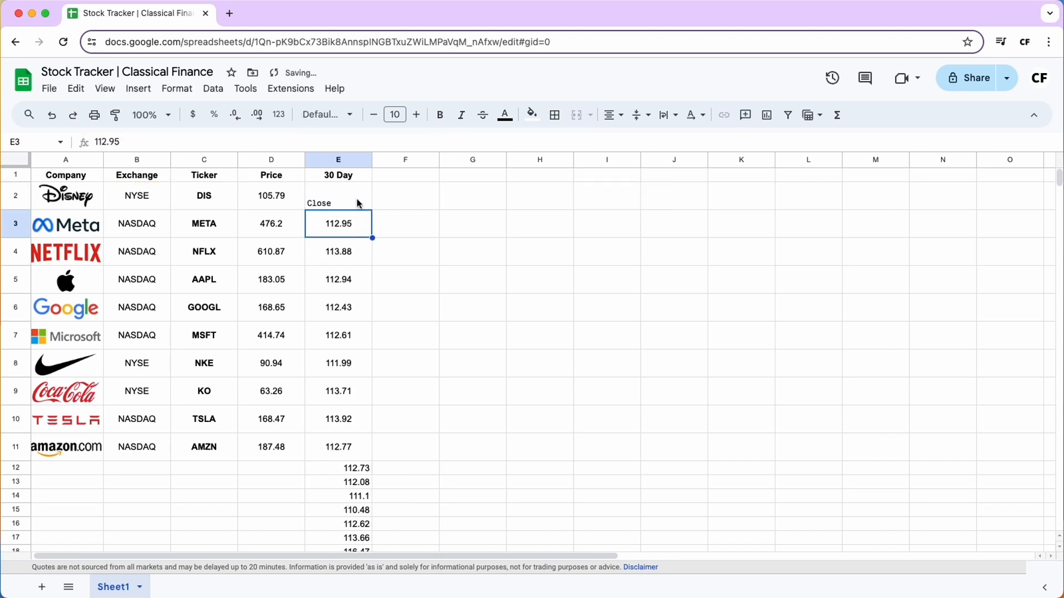
left_click_drag(358, 202, 350, 451)
Step: Wrap the INDEX formula in E2 in SPARKLINE, giving =SPARKLINE(INDEX(GOOGLEFINANCE(concatenate(B2,":",C2),"price",today()-30,TODAY()),,2))
left_click(331, 188)
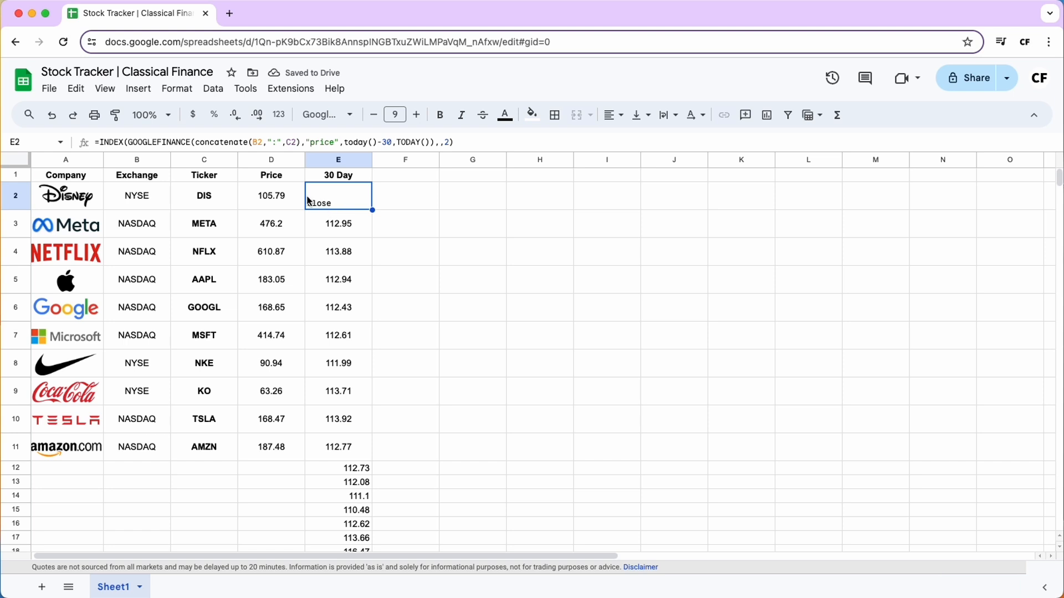
left_click(100, 143)
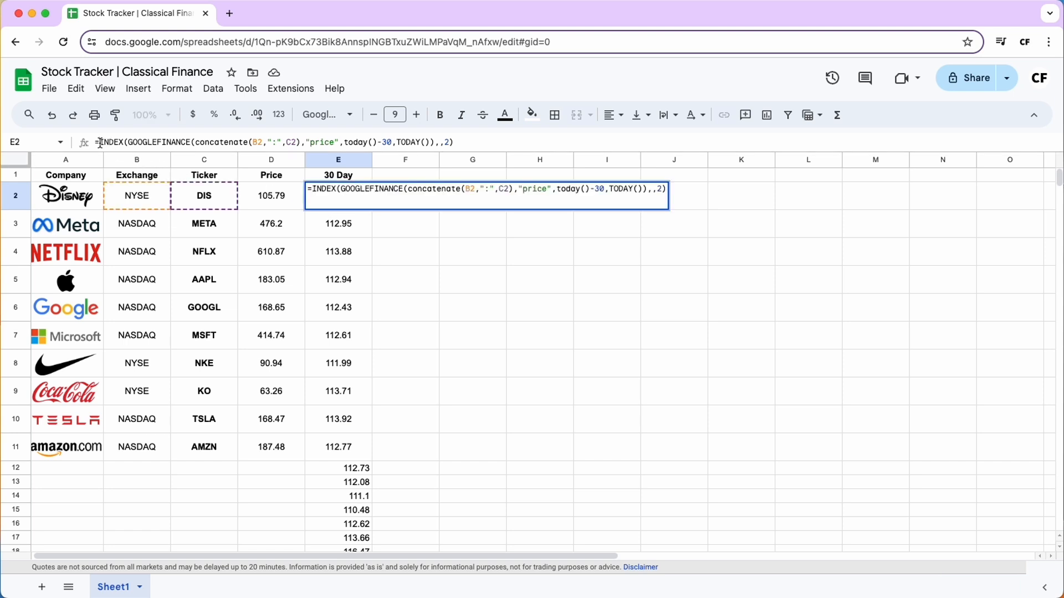
type("SPARKL")
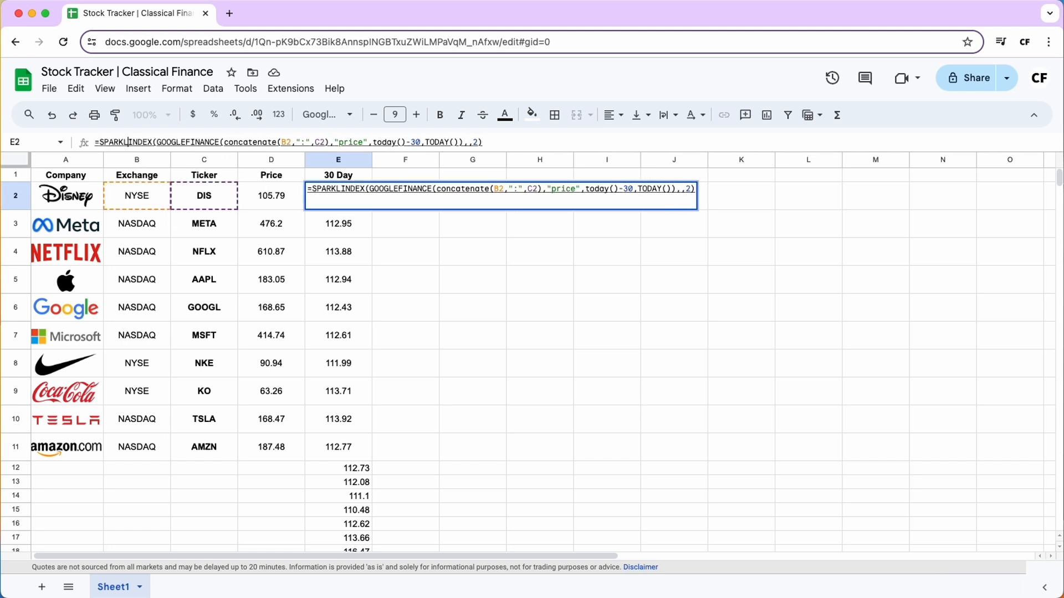
type("INE(")
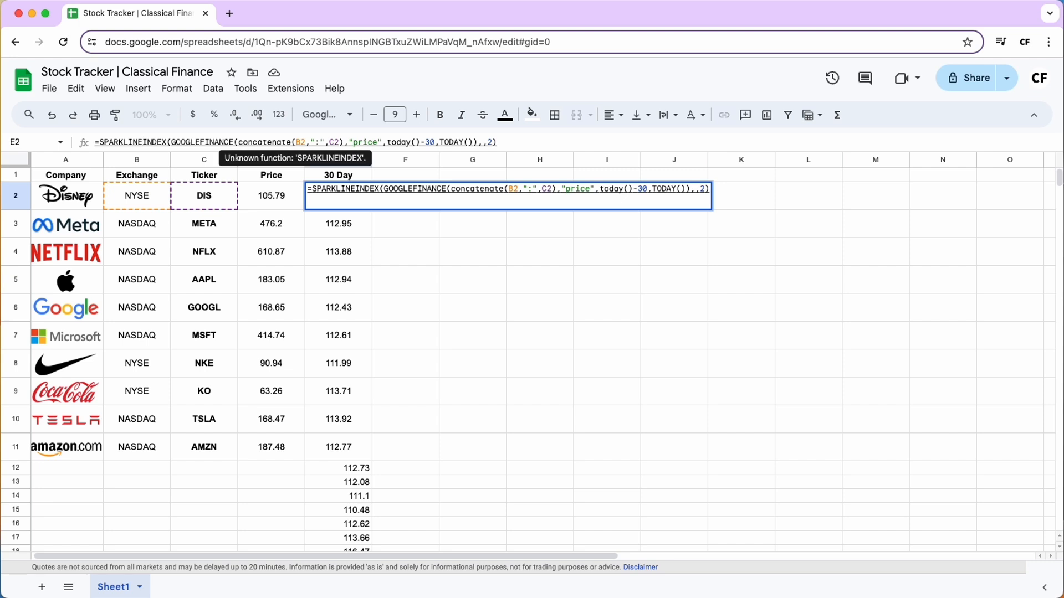
key("Down")
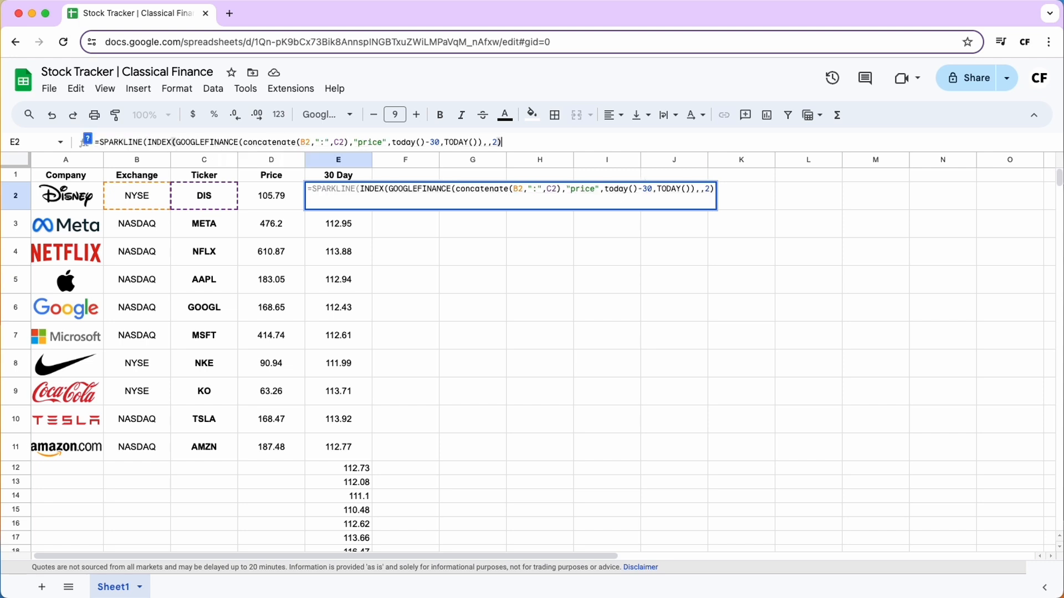
type(")")
key("Return")
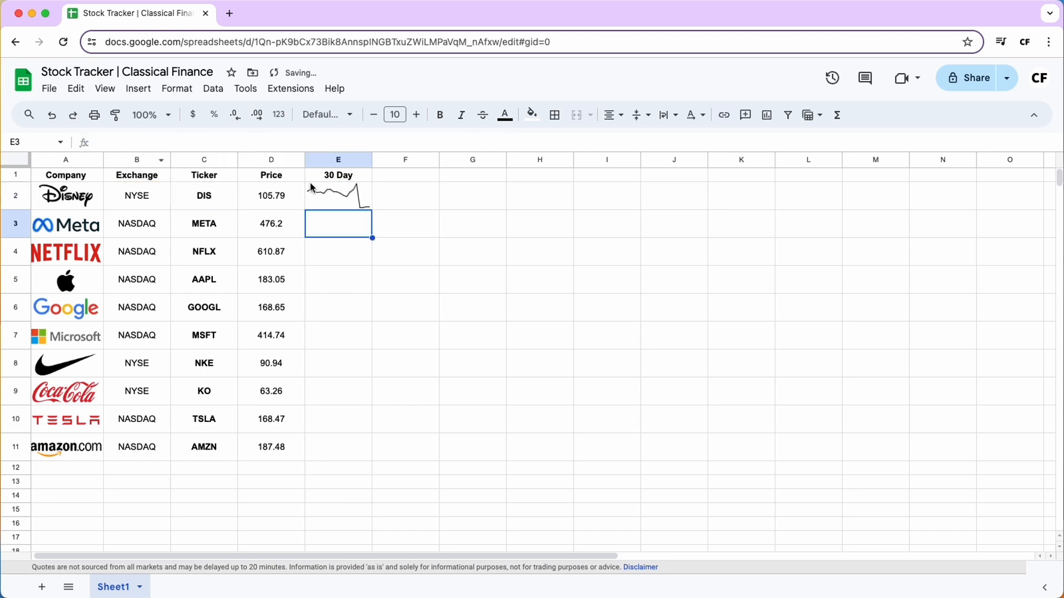
Step: Add the options {"charttype","column";"color","green"} as the second argument of the SPARKLINE formula in E2
left_click(338, 198)
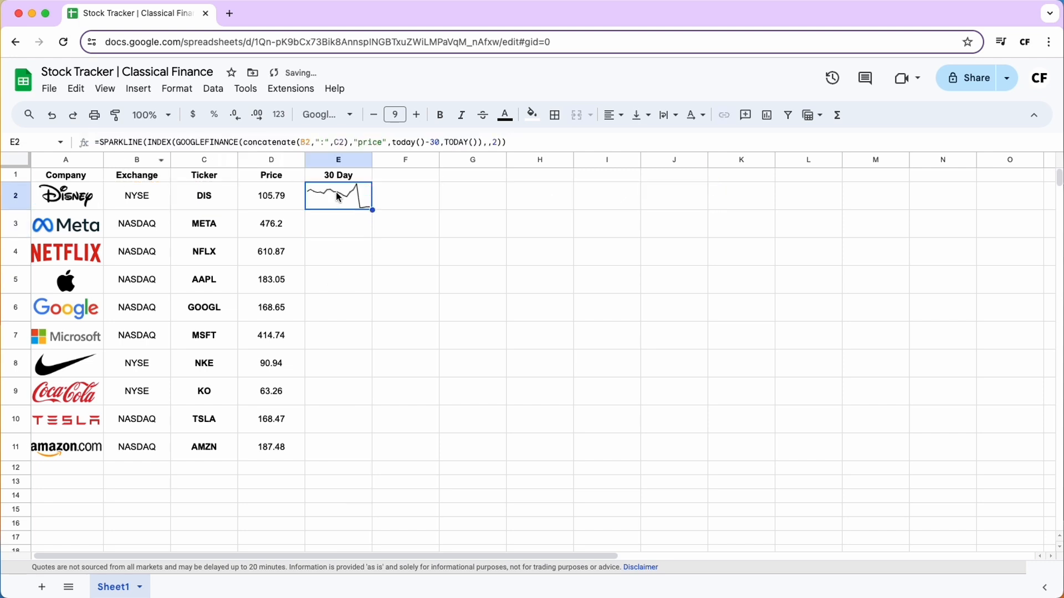
left_click(510, 144)
left_click(501, 142)
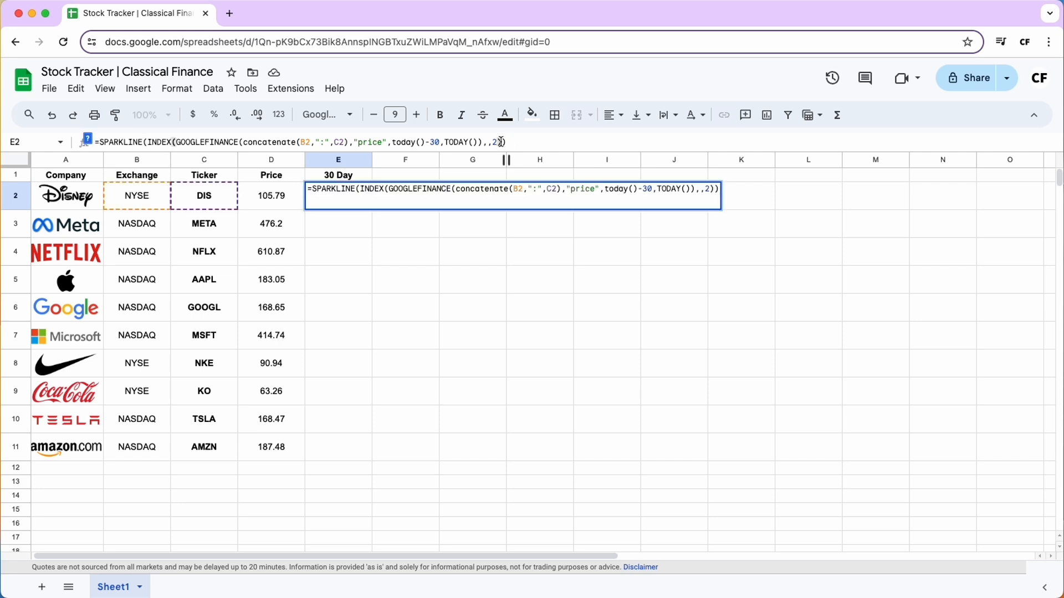
type(",{")
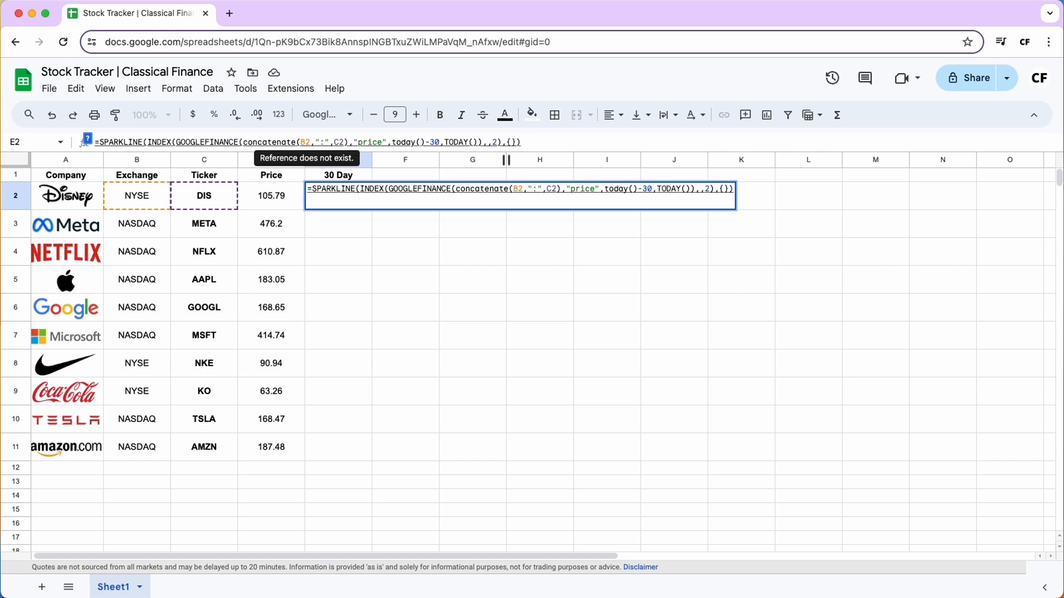
type("\"chartt")
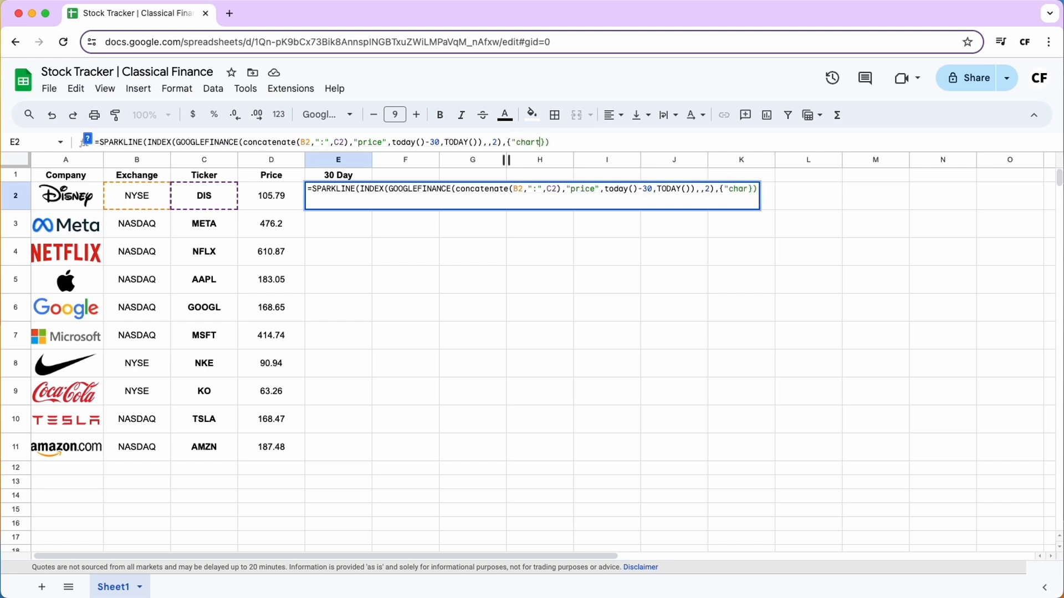
type("ype")
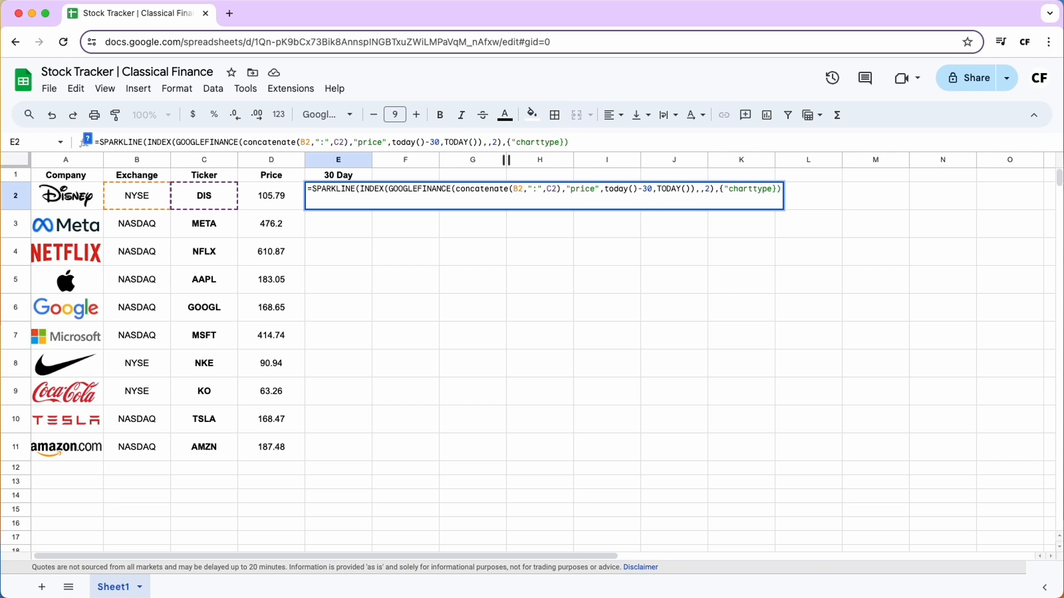
type(":")
key("BackSpace")
type("\",")
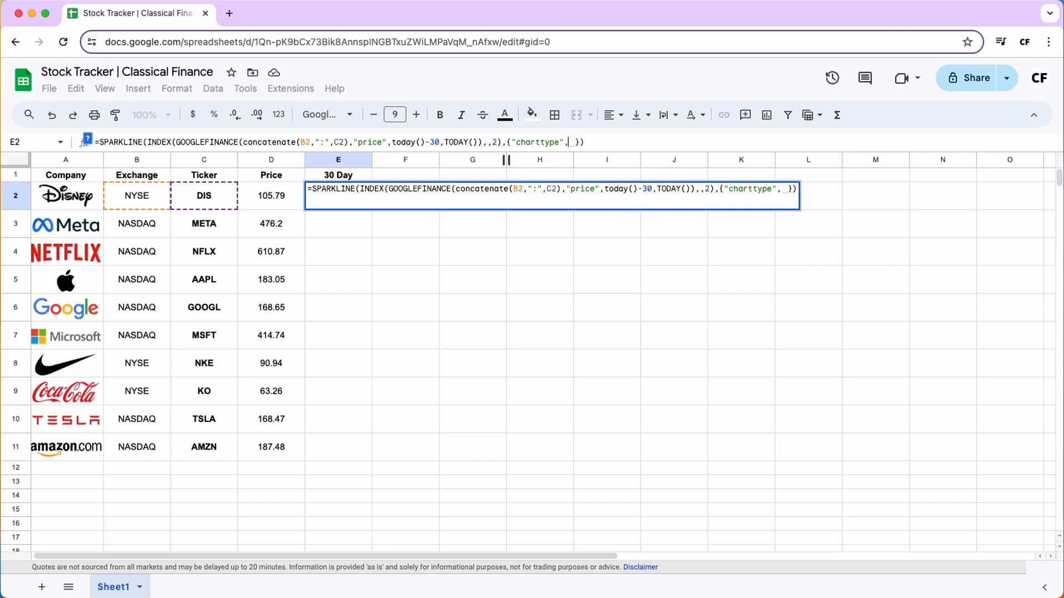
type("\"column")
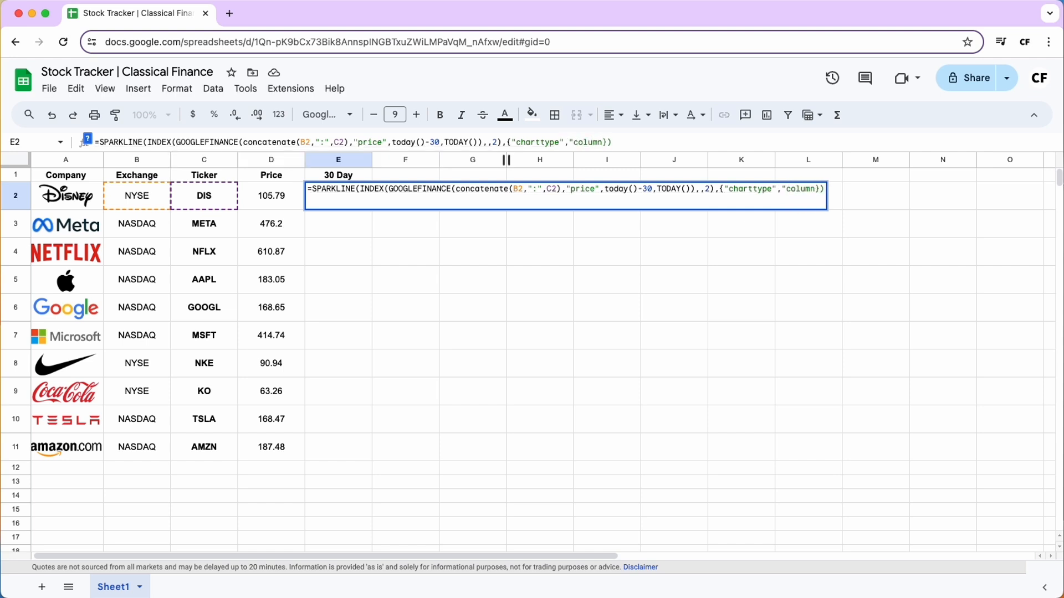
type("\";\"color\",\"green\"")
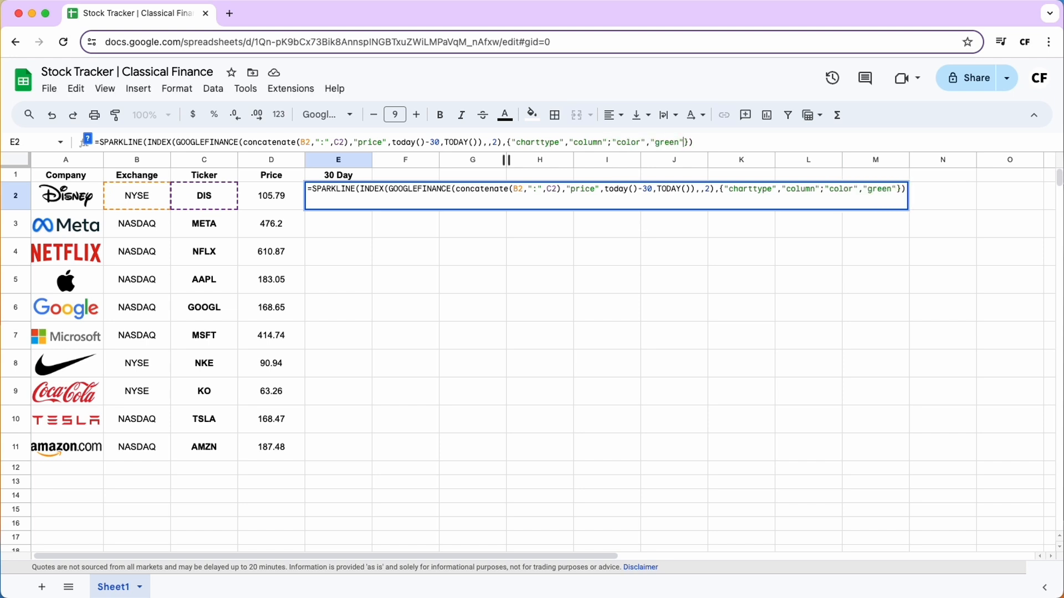
key("Return")
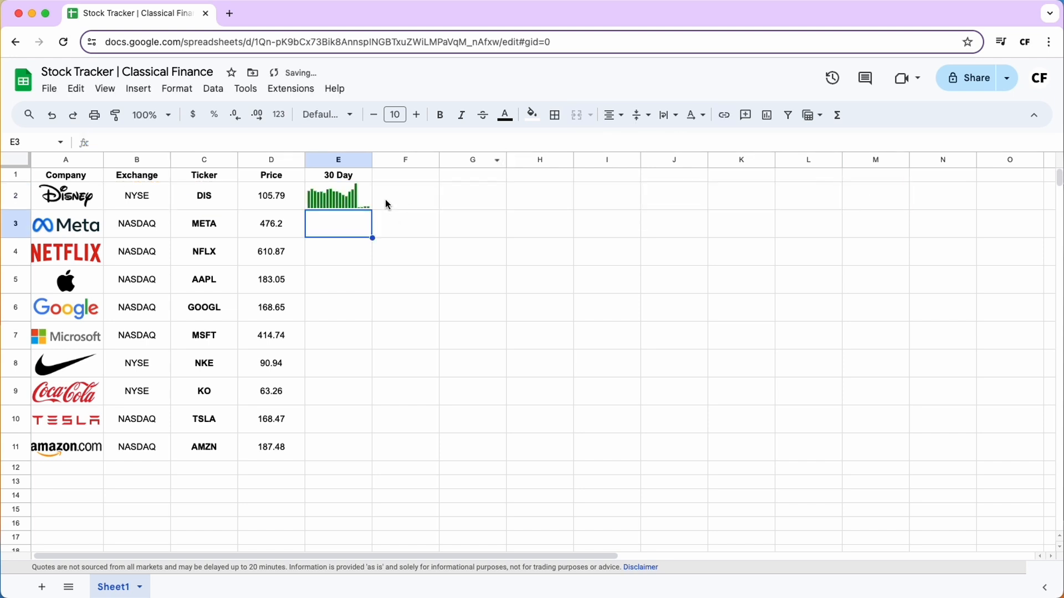
Step: Fill the SPARKLINE formula from E2 down to E11
left_click(369, 197)
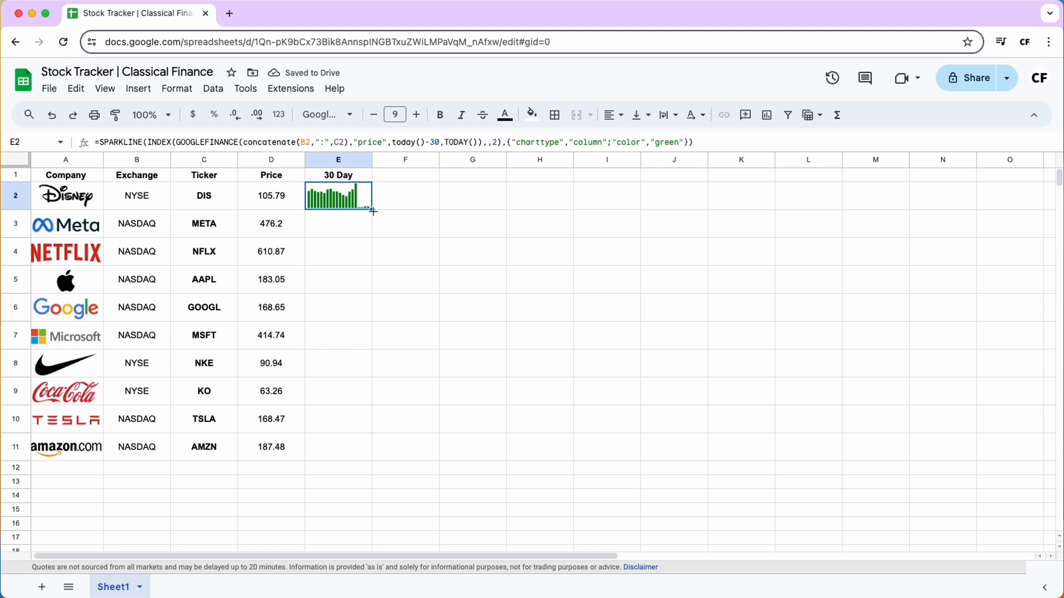
left_click_drag(372, 210, 375, 443)
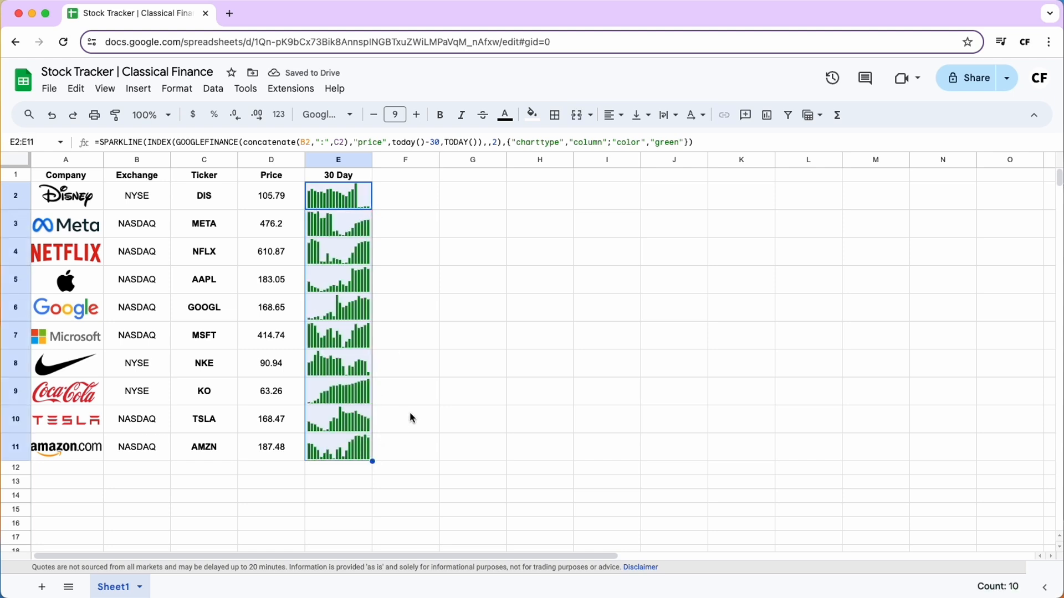
Step: Enter the header "Price 30 Days Ago" in F1 and fit column F's width to it
left_click(421, 175)
type("Pr")
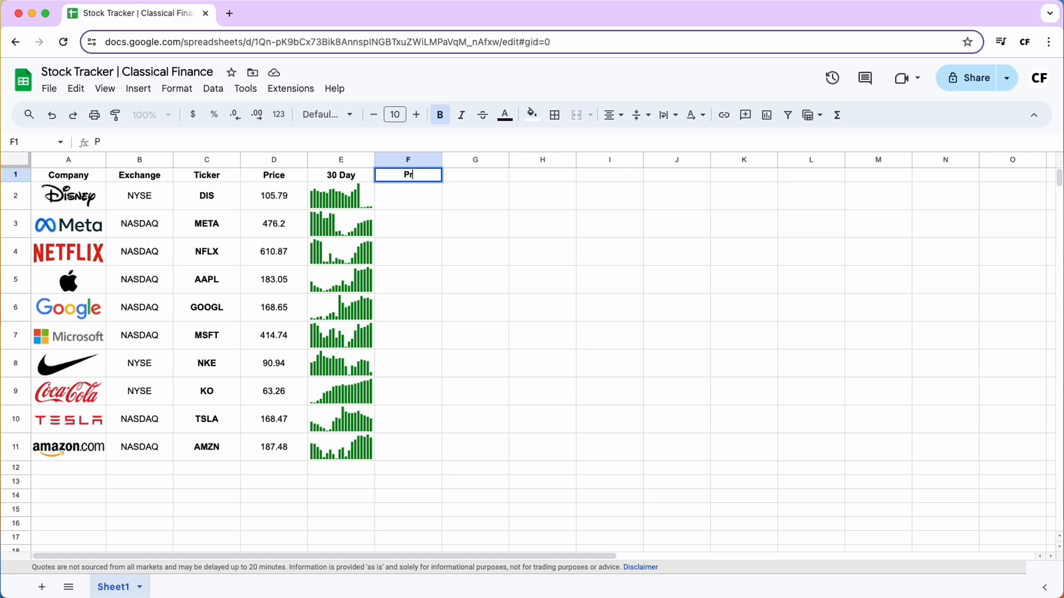
type("ice 30 Days Ago")
key("Return")
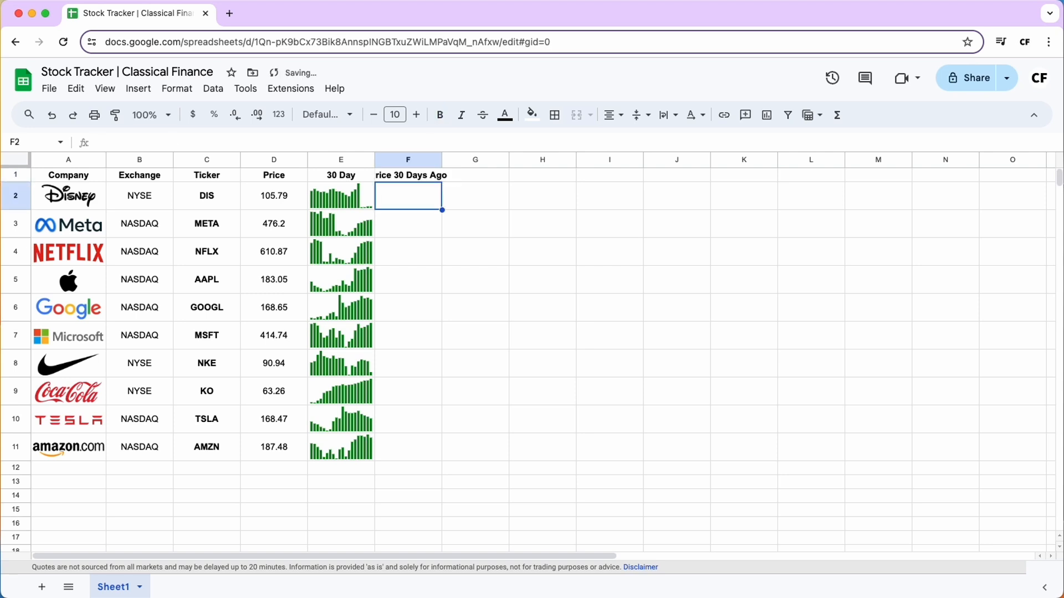
double_click(442, 159)
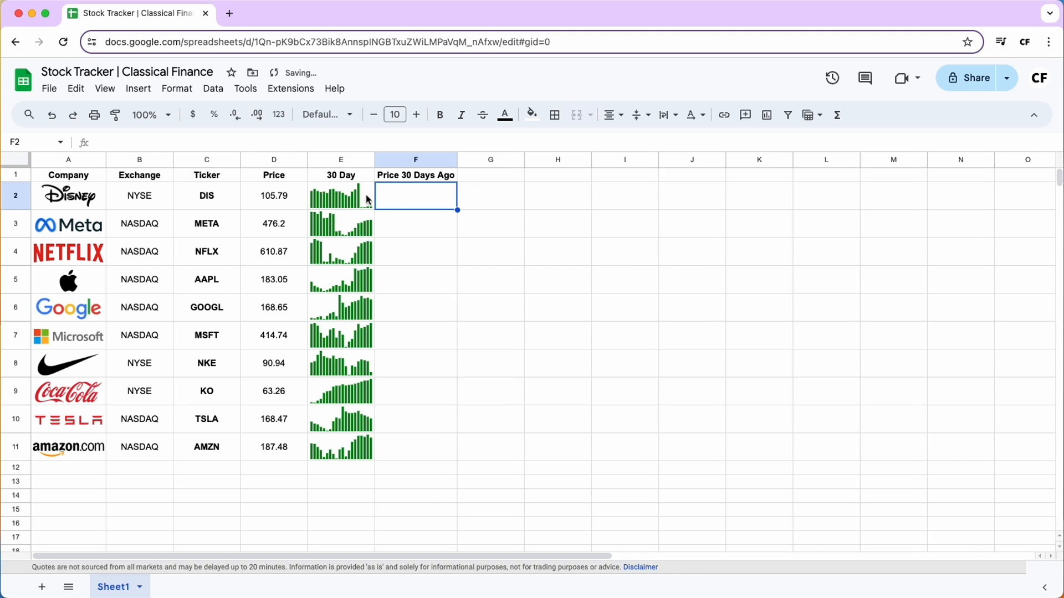
Step: Reuse the GOOGLEFINANCE part of D2's formula in F2 with a start date, giving =GOOGLEFINANCE(concatenate(B2,":",C2),"price",today()-30)
left_click(281, 199)
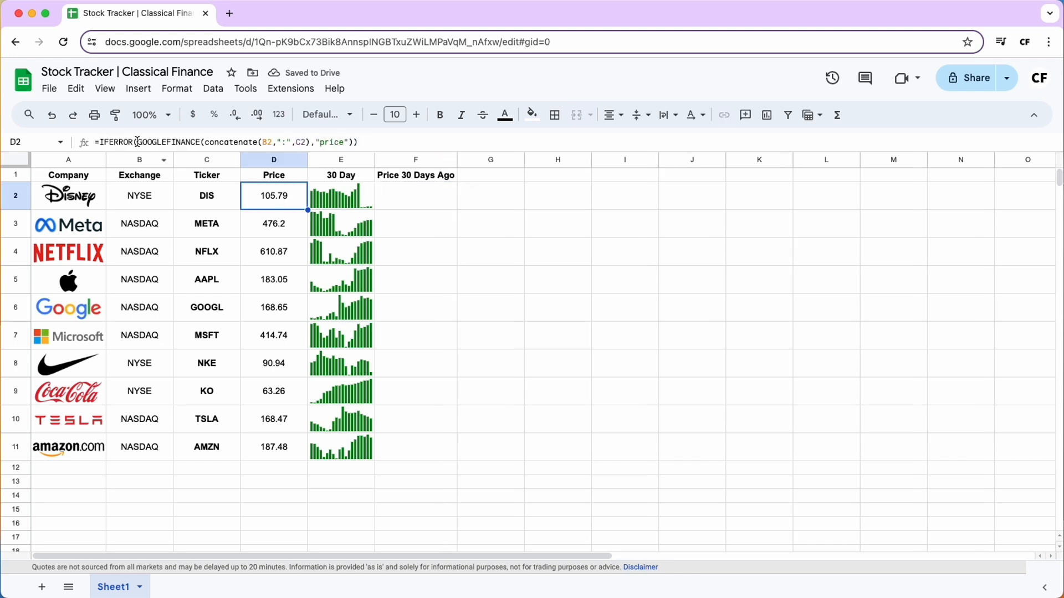
left_click_drag(139, 143, 355, 141)
key("Escape")
left_click(421, 197)
left_click(299, 143)
type("=GOOGLEFINANCE(concatenate(B2,\":\",C2),\"price\")")
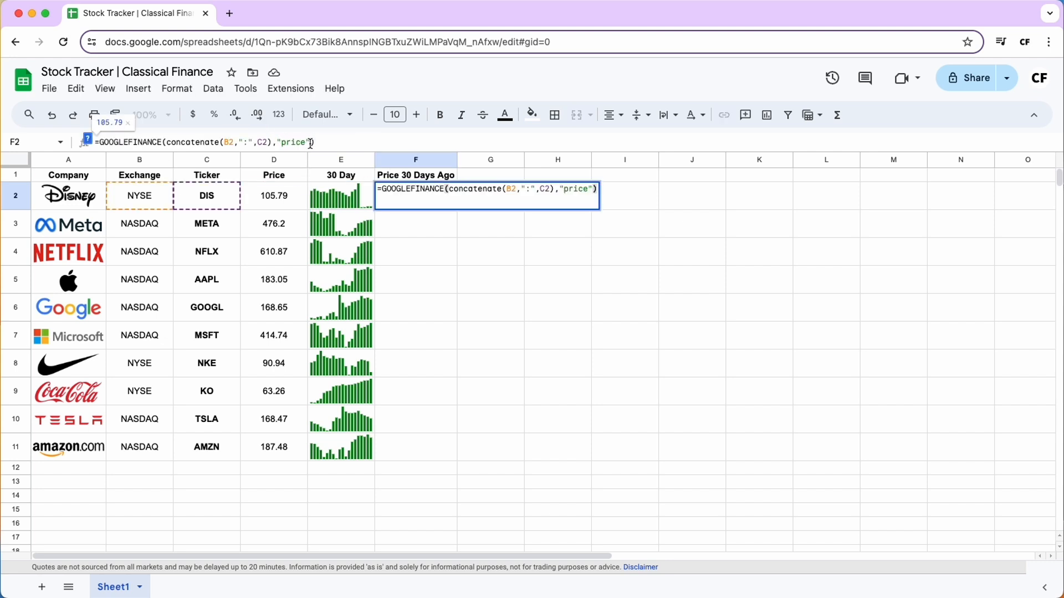
type(",today")
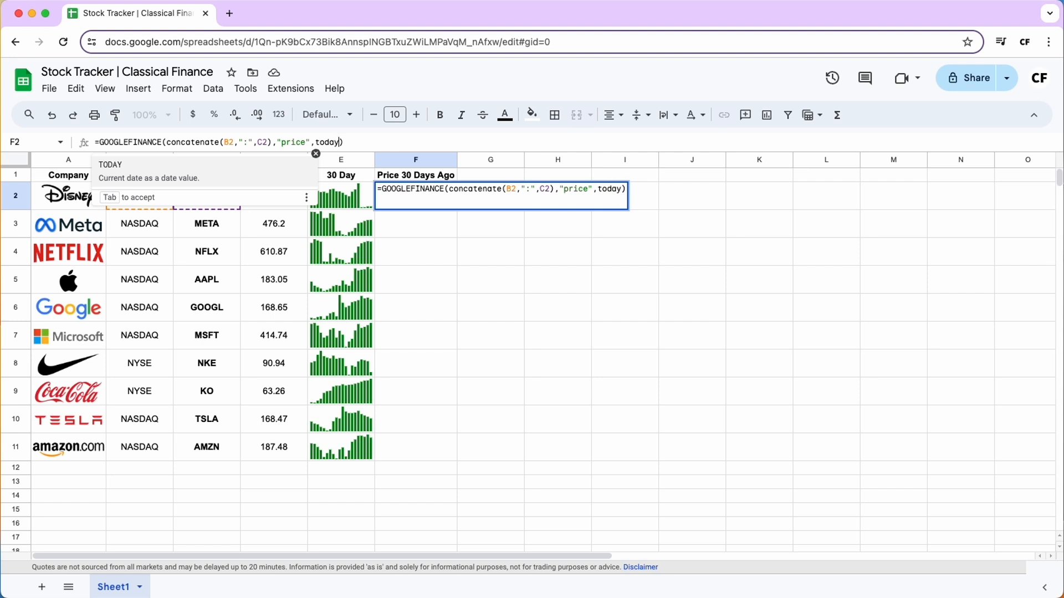
type("()-30")
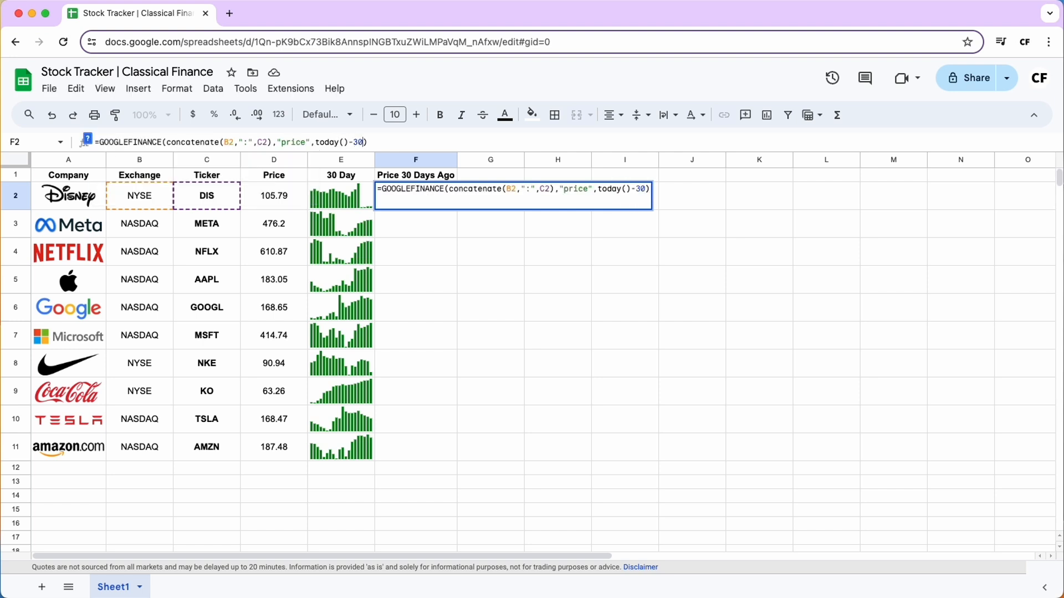
key("Return")
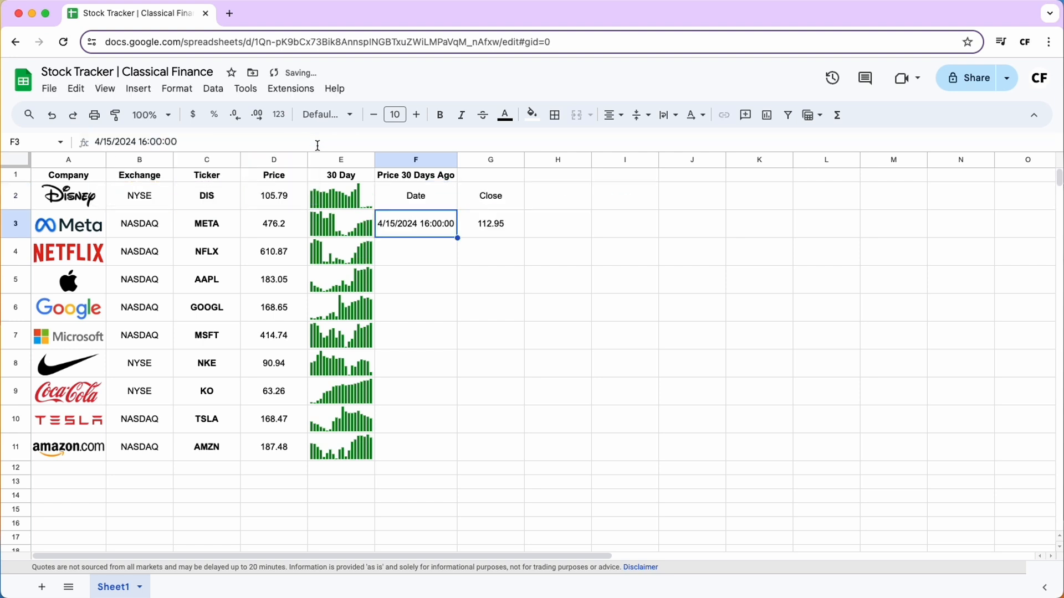
Step: Wrap the F2 formula in INDEX with row 2 and column 2, and fill it down to F11
left_click(422, 195)
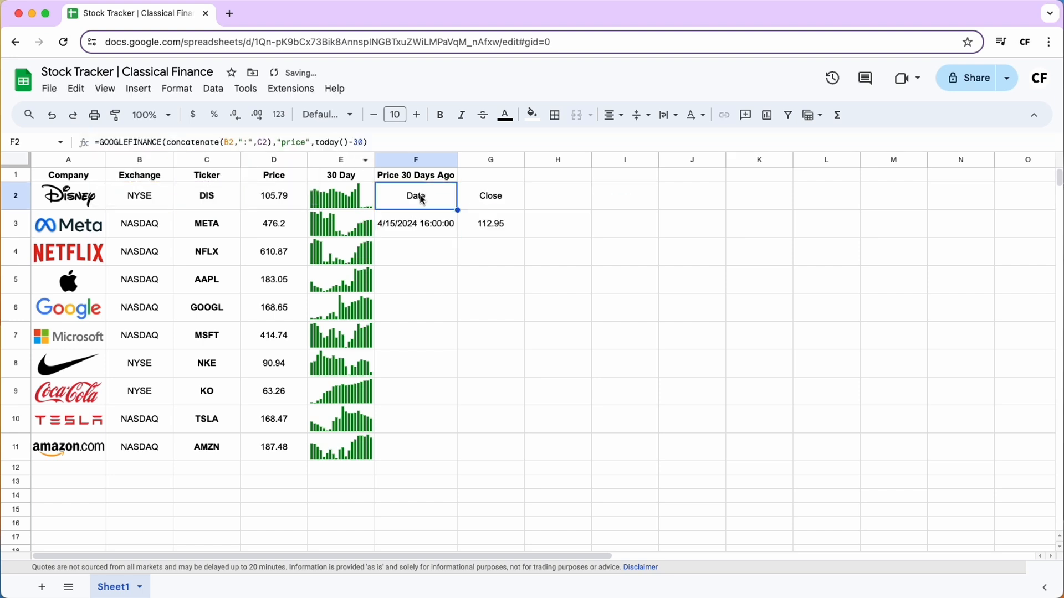
left_click(100, 143)
type("INDEX")
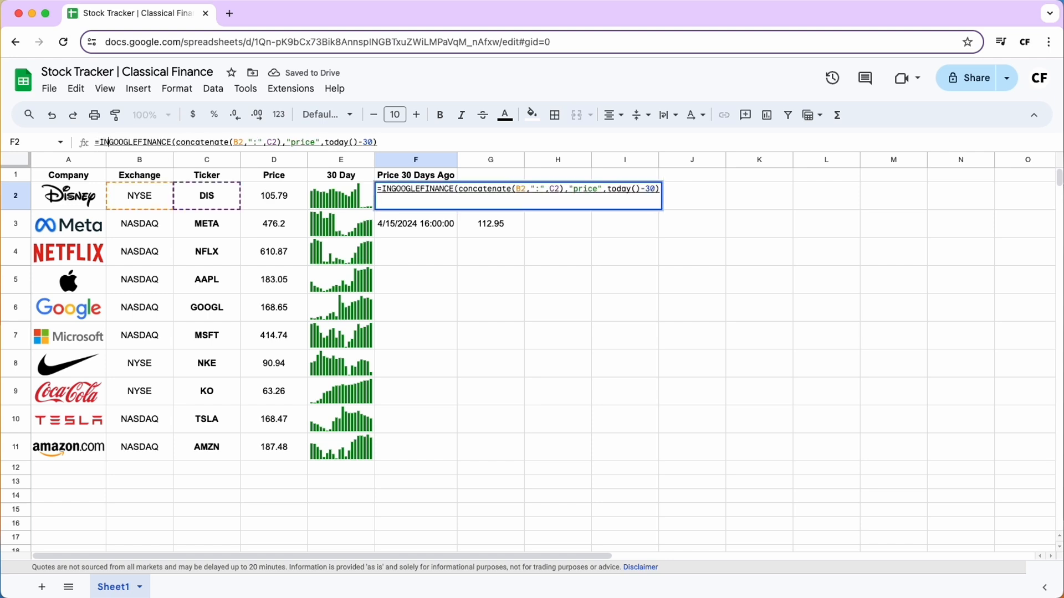
type("(")
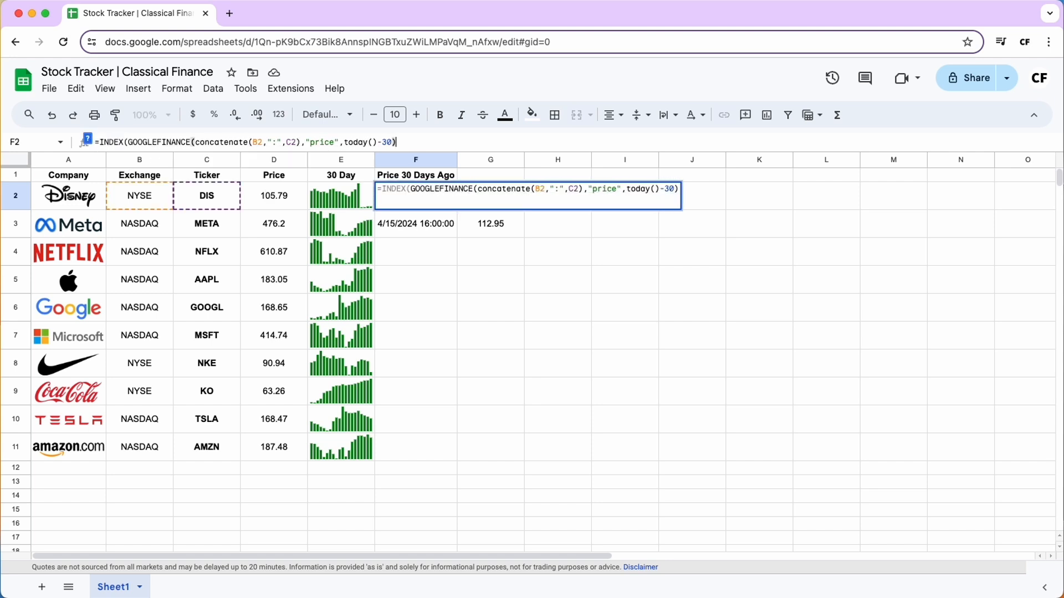
type(",2,2)")
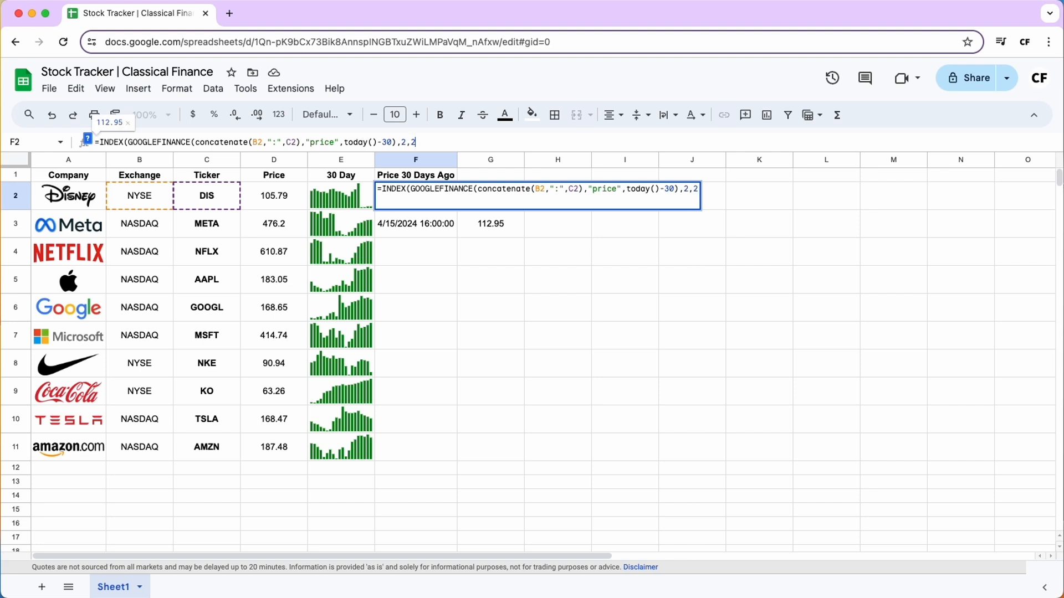
key("Return")
left_click(429, 202)
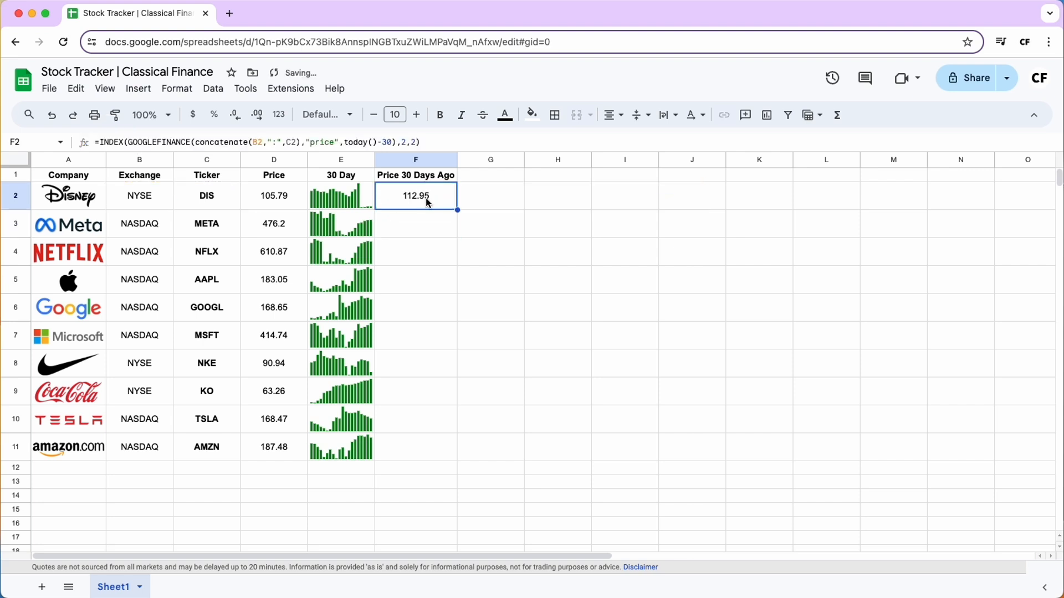
left_click_drag(458, 211, 437, 450)
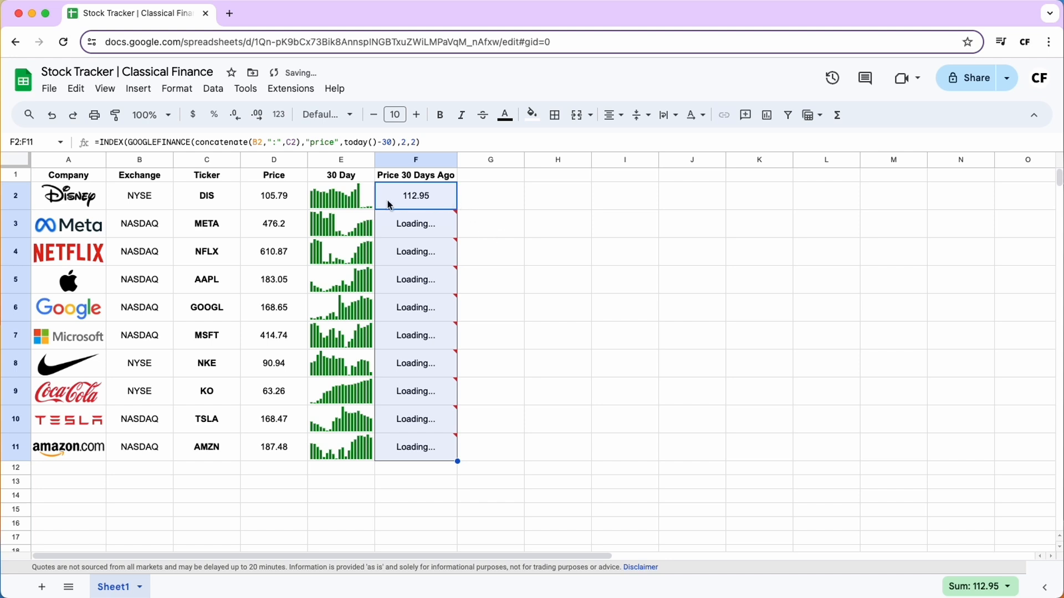
Step: Insert an IF test comparing D2-f2 with >0 before the options array in E2's SPARKLINE formula
left_click(361, 198)
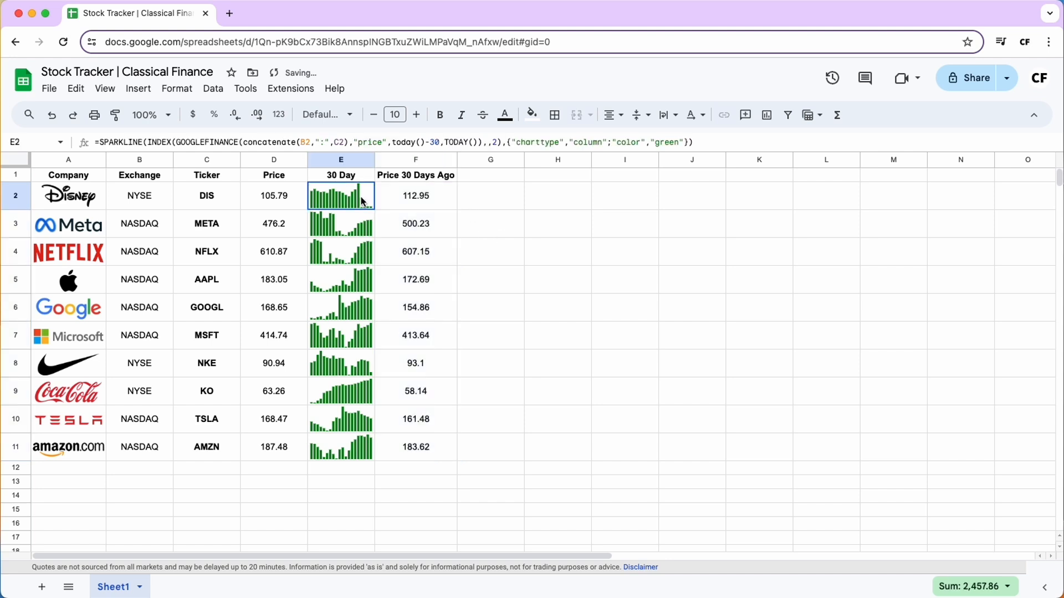
left_click(508, 143)
type("IF")
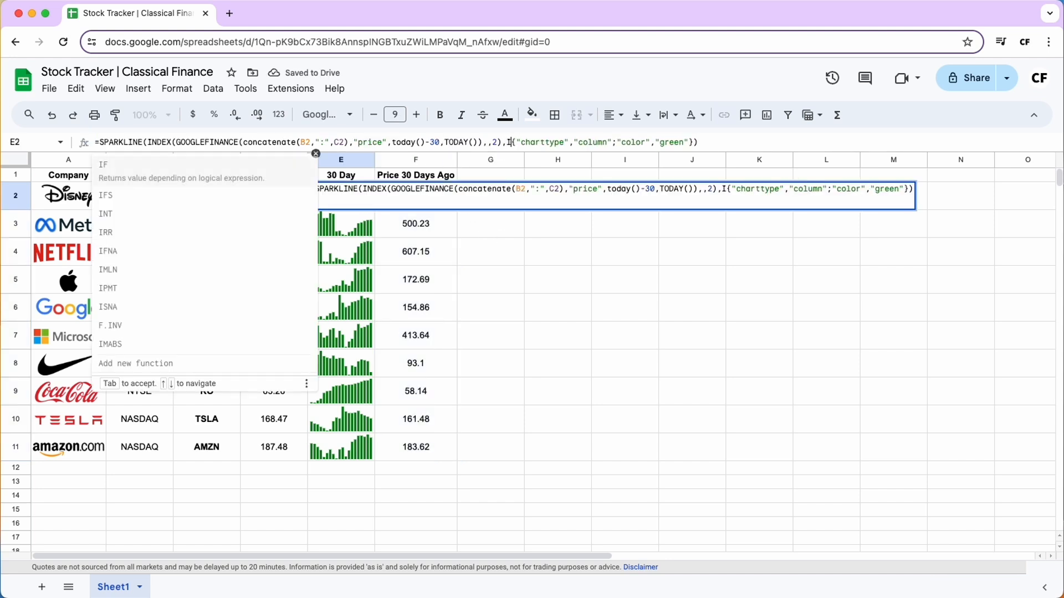
type("(")
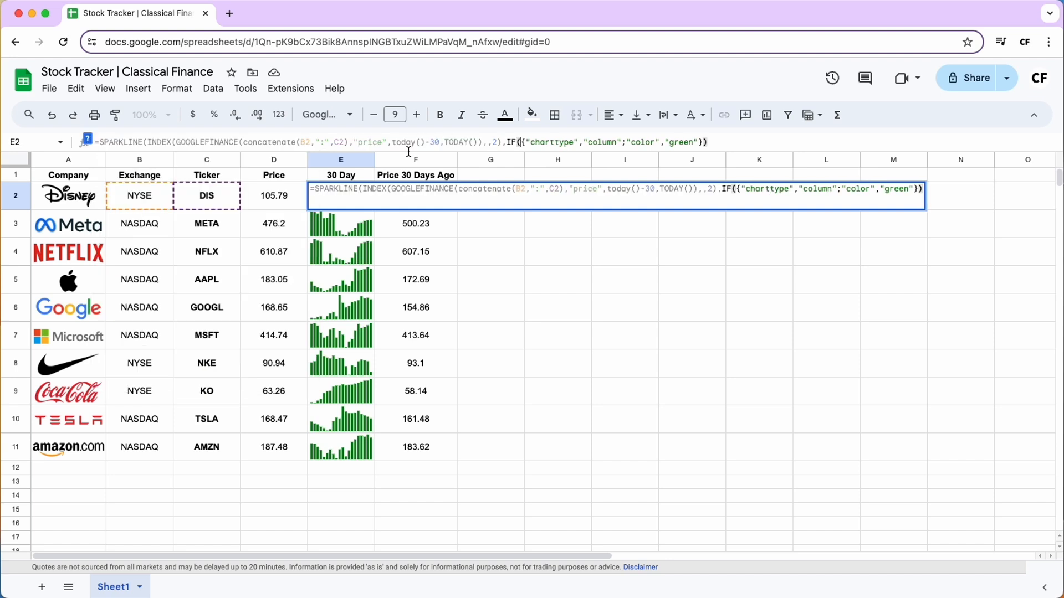
left_click(283, 203)
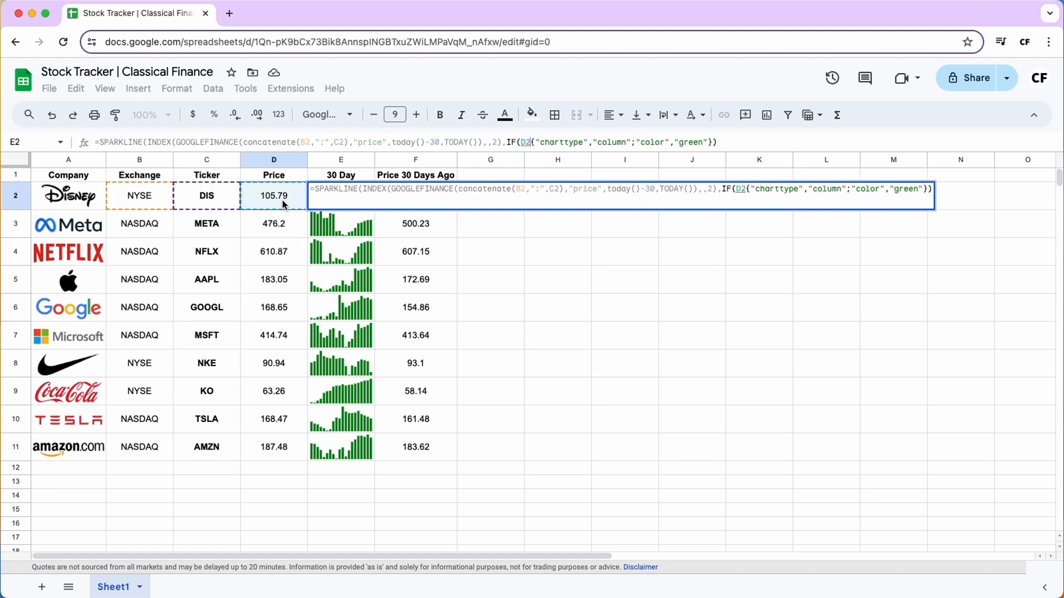
type("-")
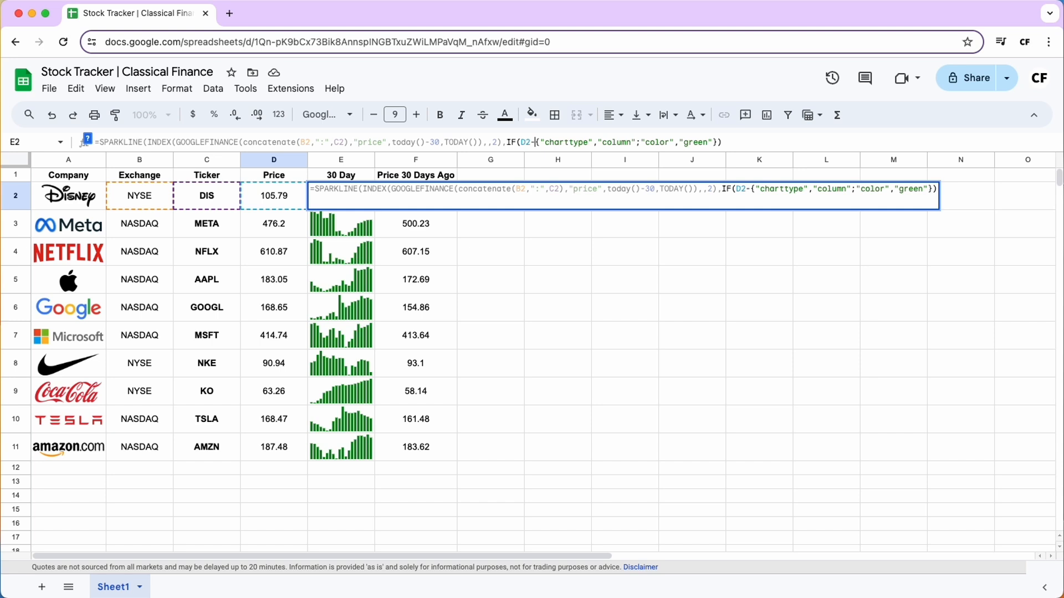
type("f")
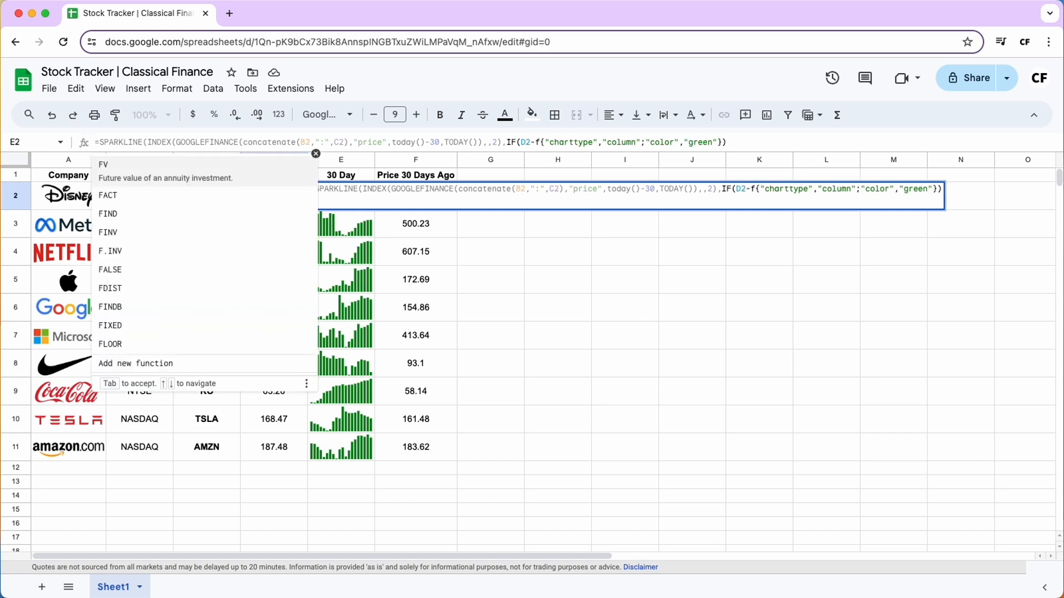
type("2)")
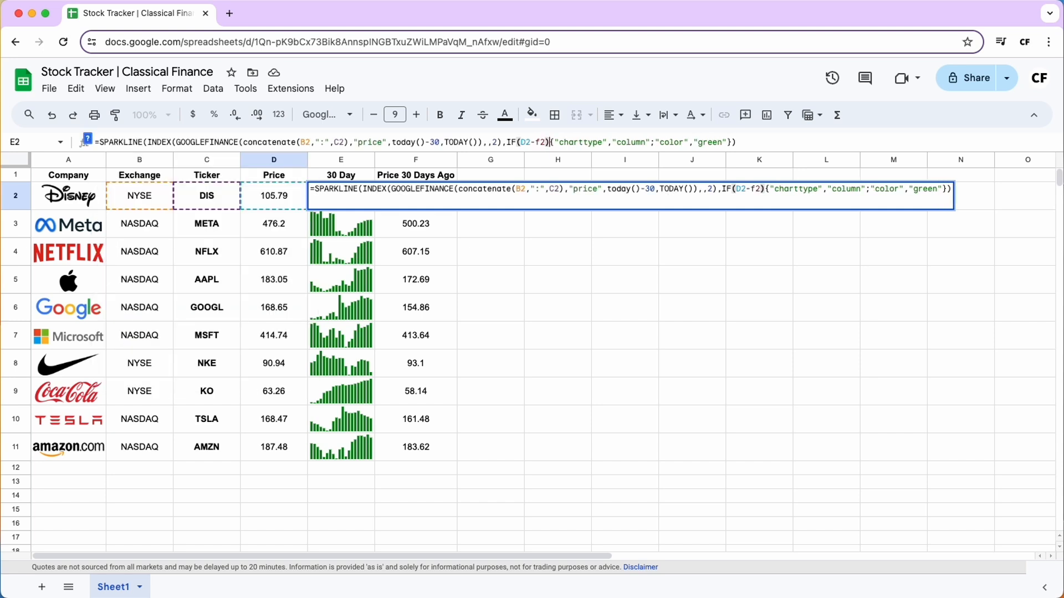
type(">")
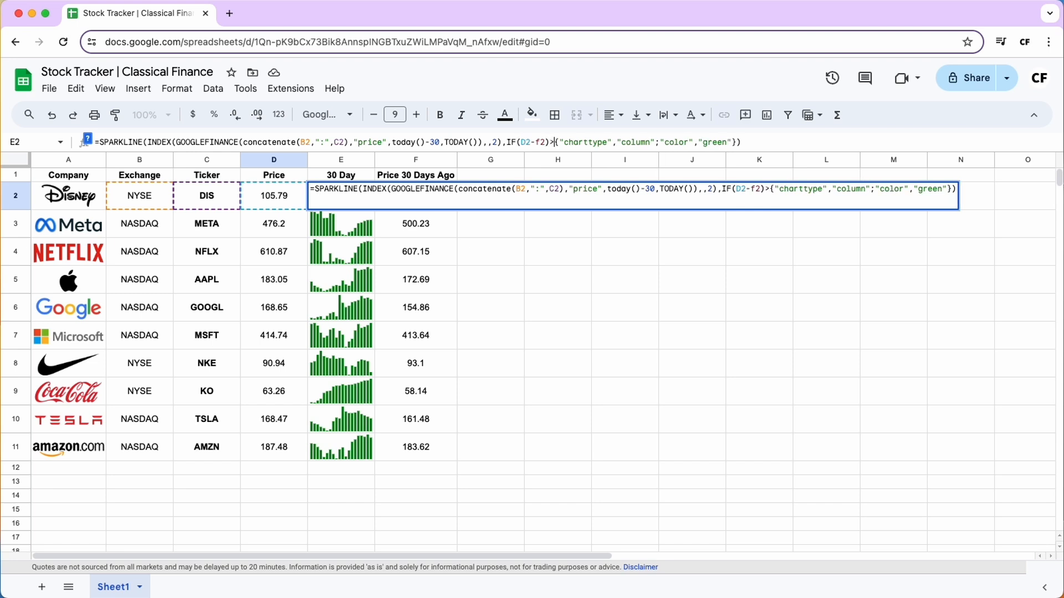
type("0")
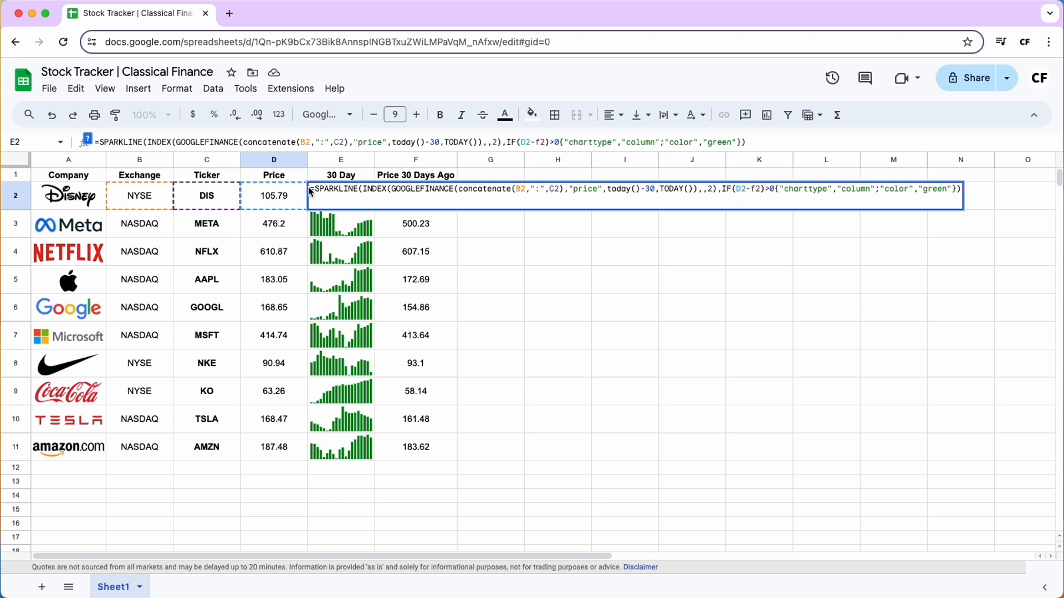
Step: Complete E2's condition as IF((D2-f2)>0, keeping the green options and adding {"charttype","column";"color","red"} as the false value
left_click(519, 143)
type("(")
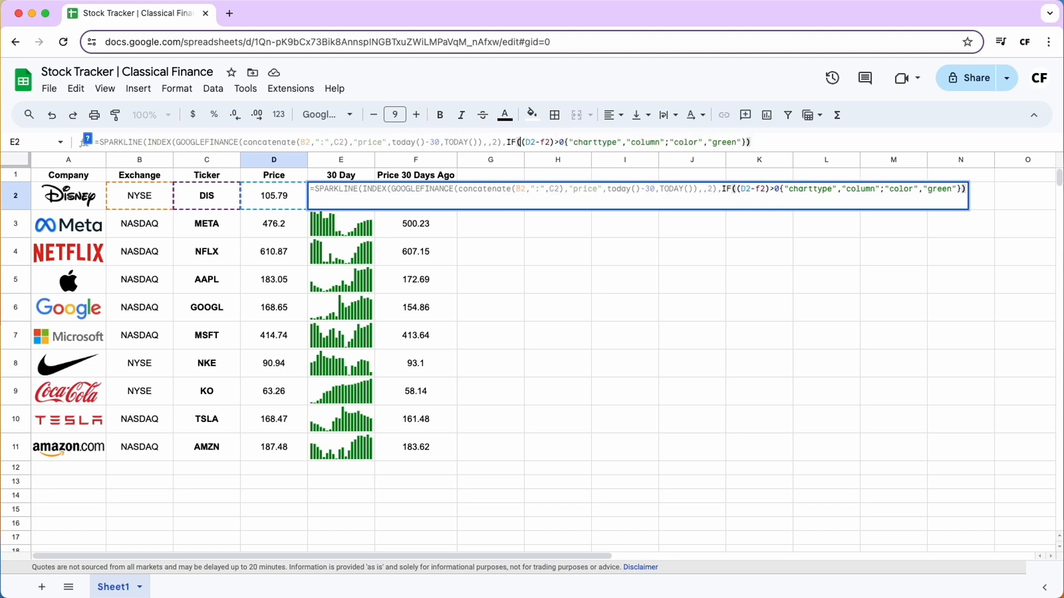
left_click(564, 143)
type(",")
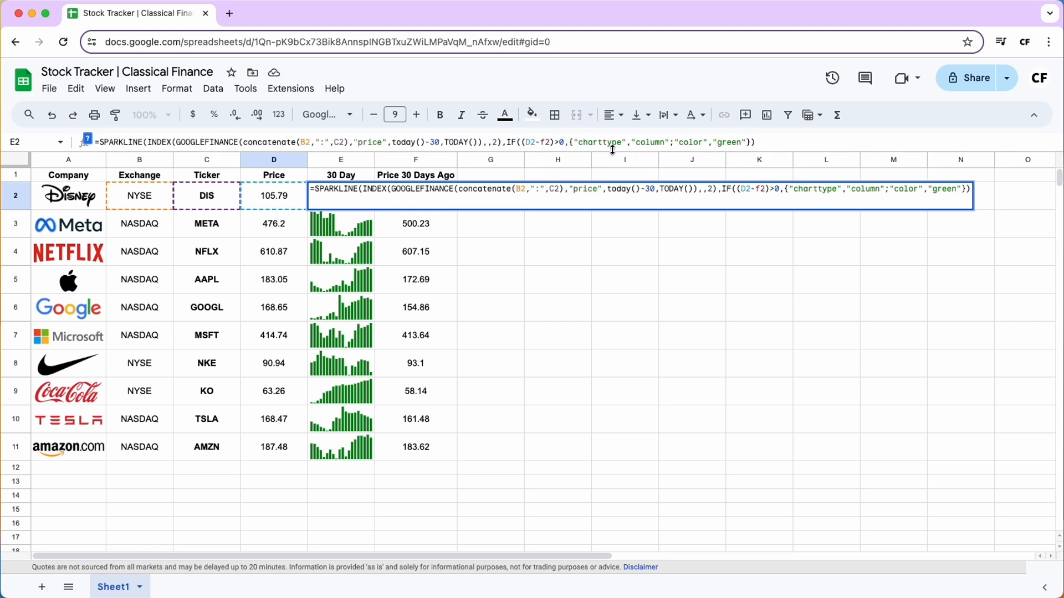
left_click_drag(570, 143, 752, 142)
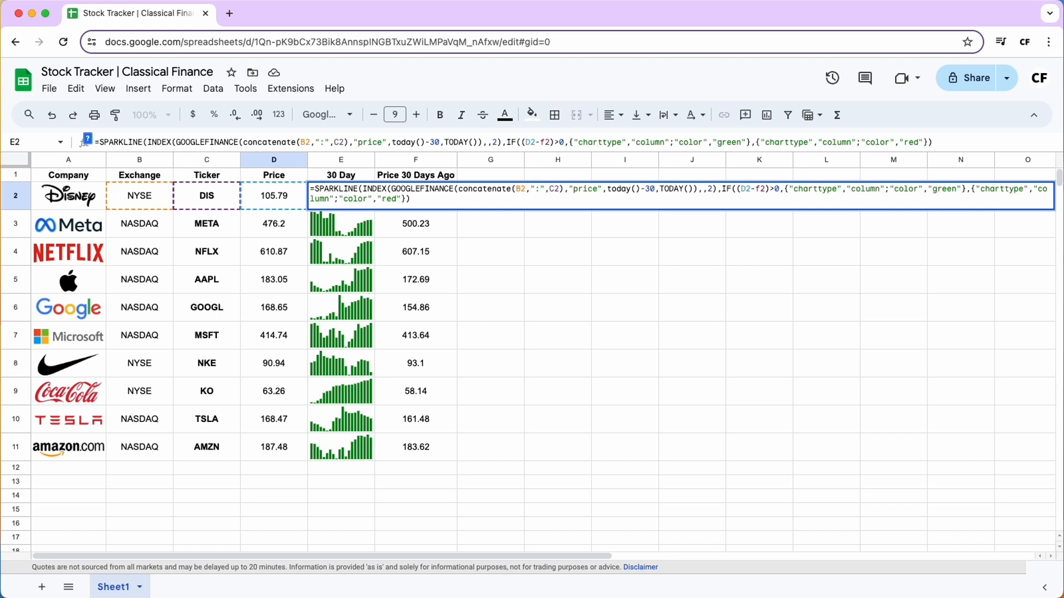
key("Return")
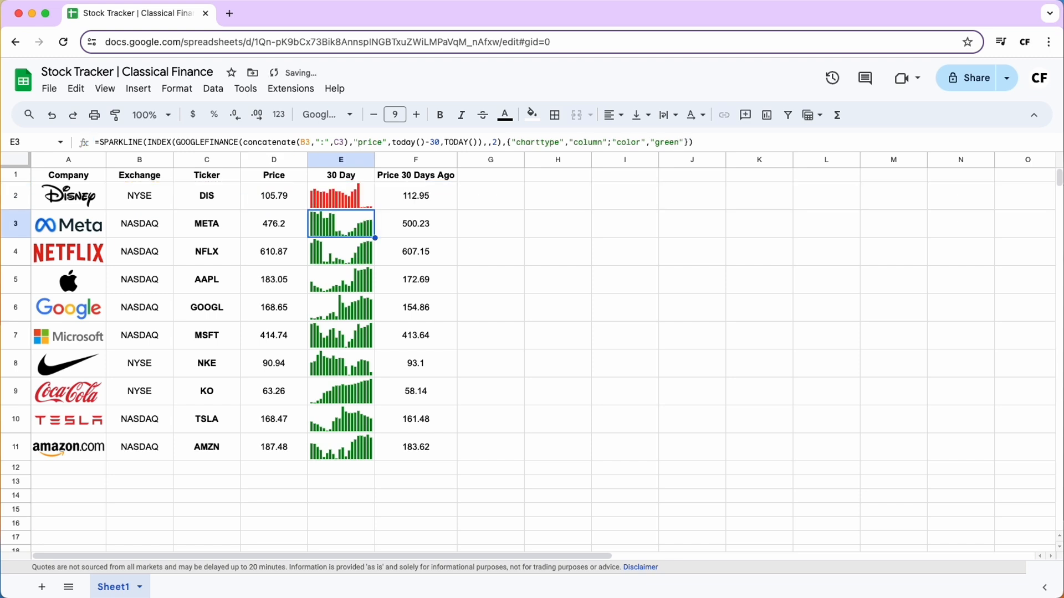
Step: Fill the 30-days-ago price formula from F2 down to F10 again
left_click(453, 201)
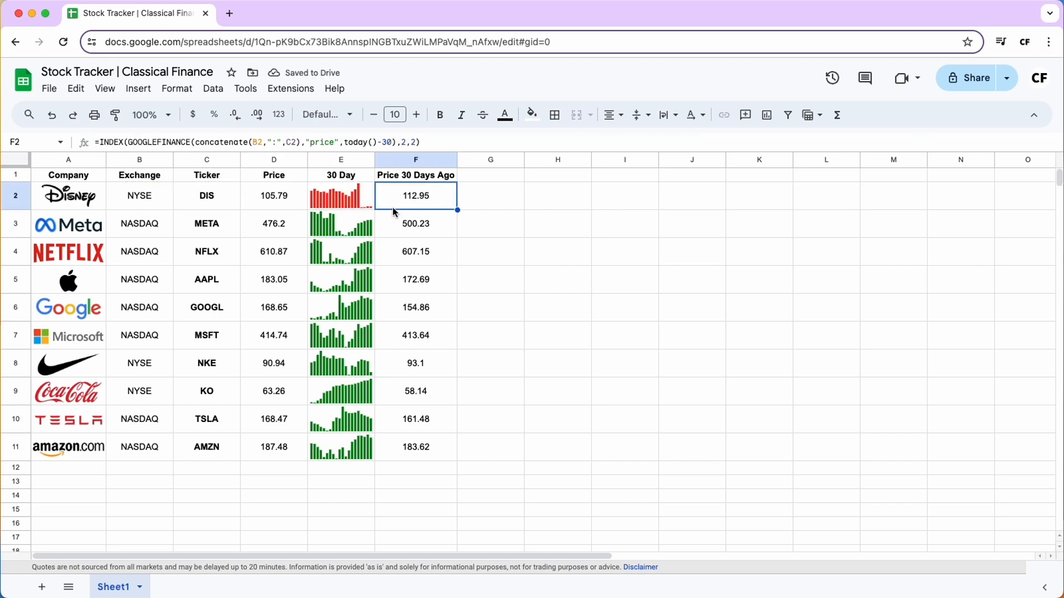
left_click(361, 206)
left_click(299, 209)
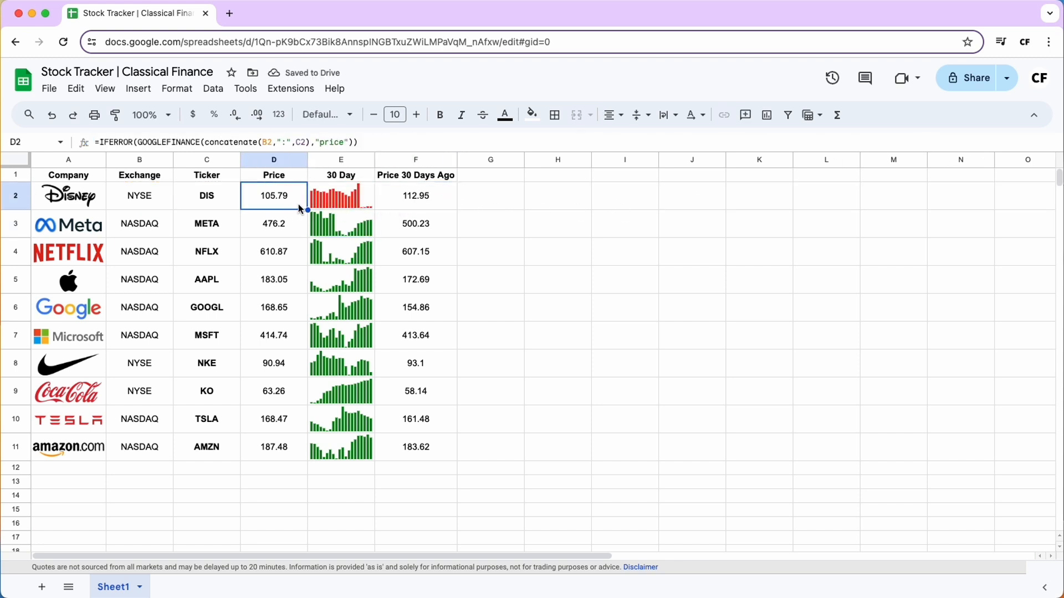
left_click(421, 202)
left_click_drag(458, 210, 444, 429)
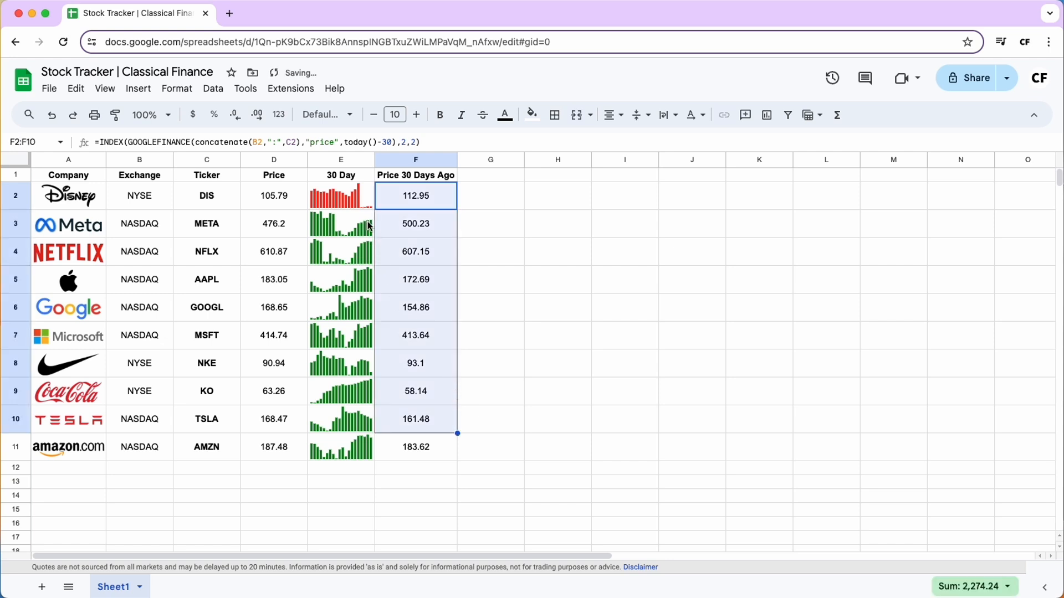
Step: Fill the conditional-color SPARKLINE formula from E2 down to E11
left_click(377, 210)
left_click_drag(376, 210, 367, 456)
left_click(444, 448)
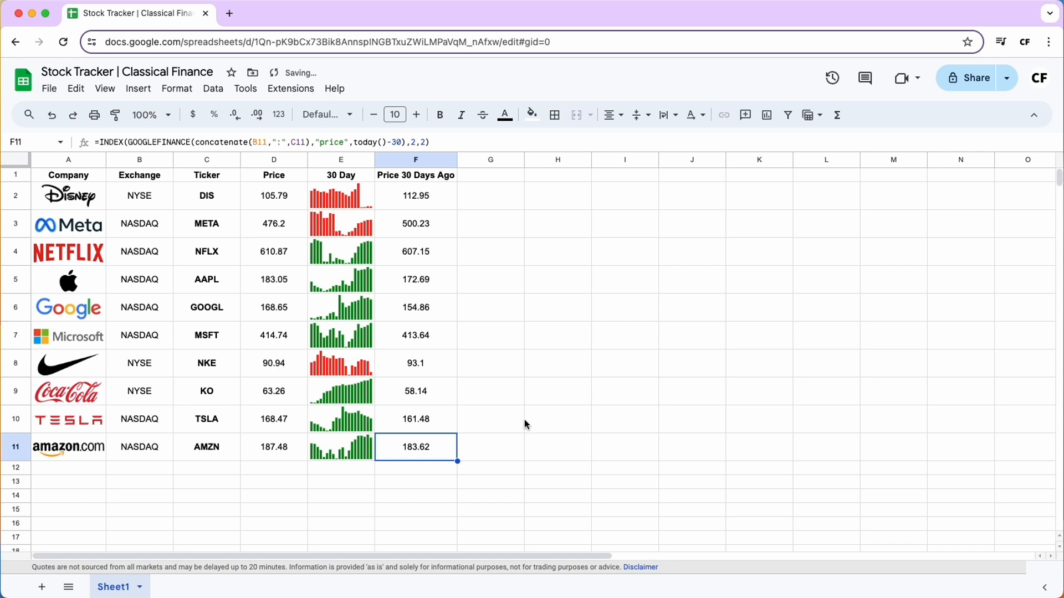
Step: Enter the header "Date Purchased" in G1
left_click(485, 179)
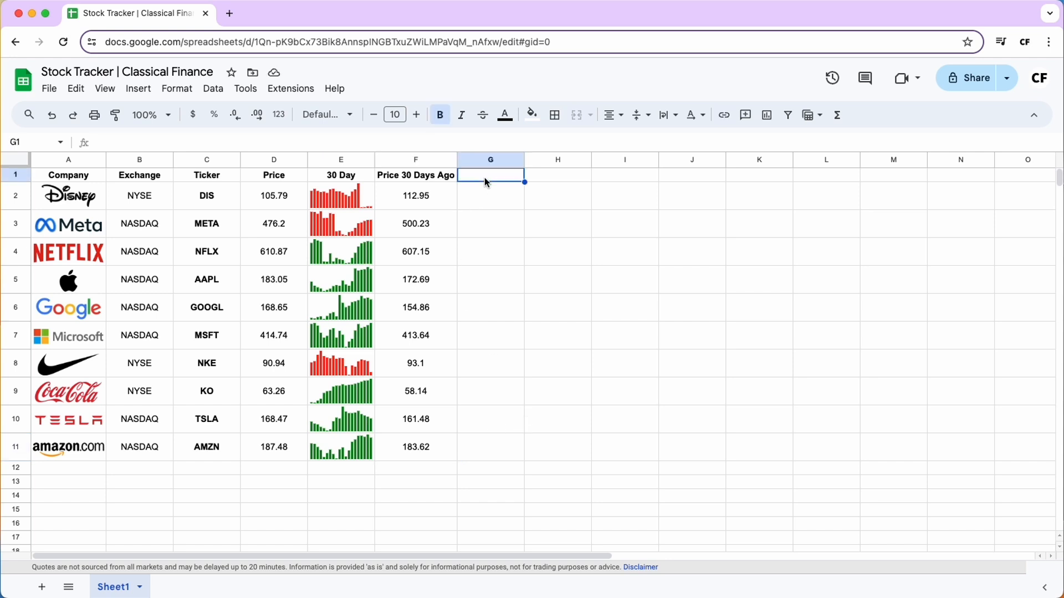
type("Date Purchased")
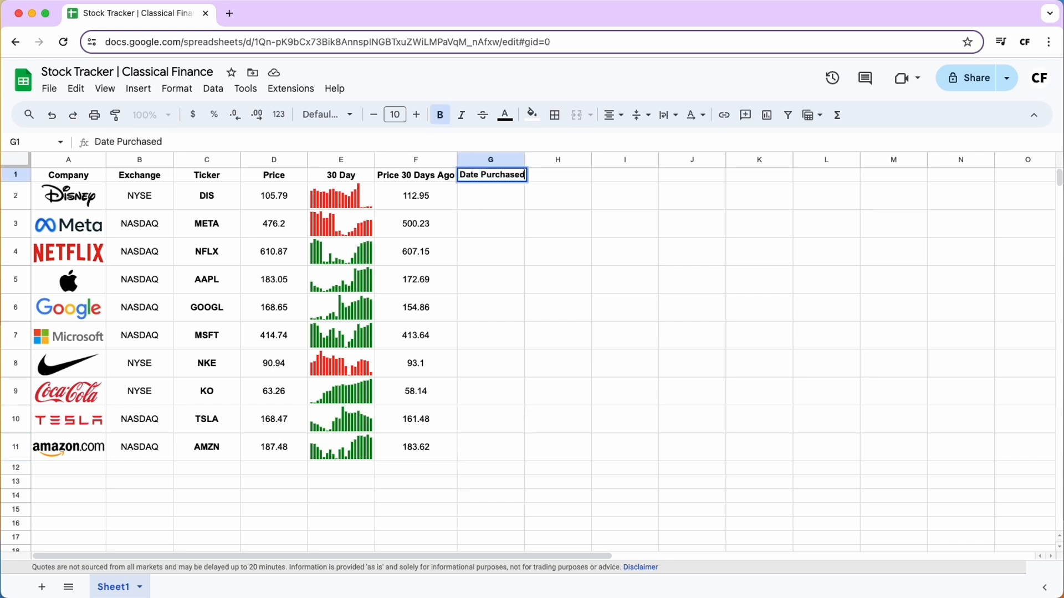
key("Return")
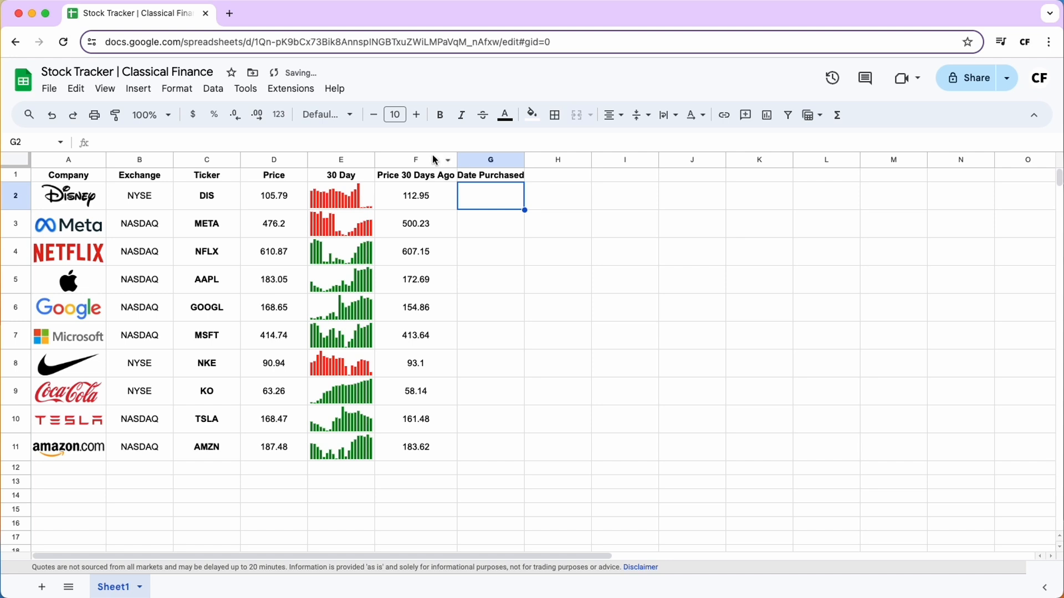
Step: Paste the copied purchase dates as values only into G2:G11
right_click(480, 189)
mouse_move(511, 198)
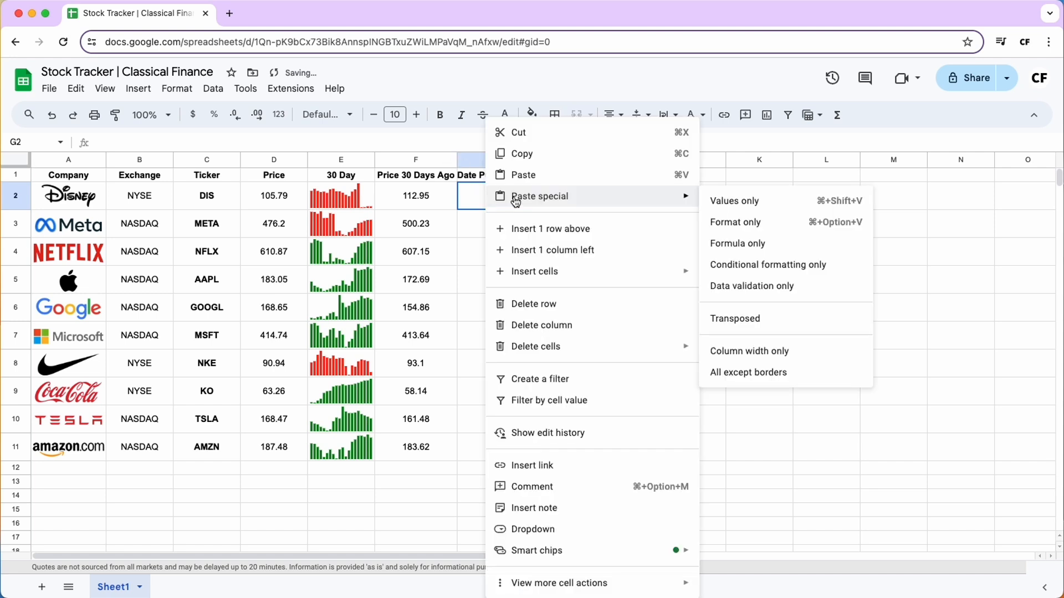
left_click(730, 203)
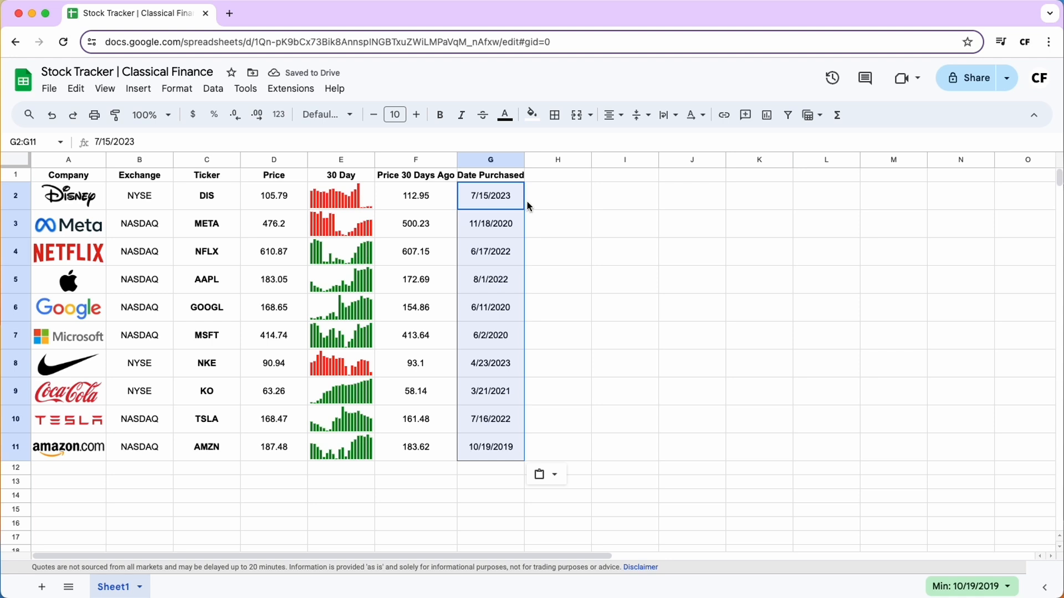
Step: Enter the header "Since Purchase" in H1
left_click(553, 181)
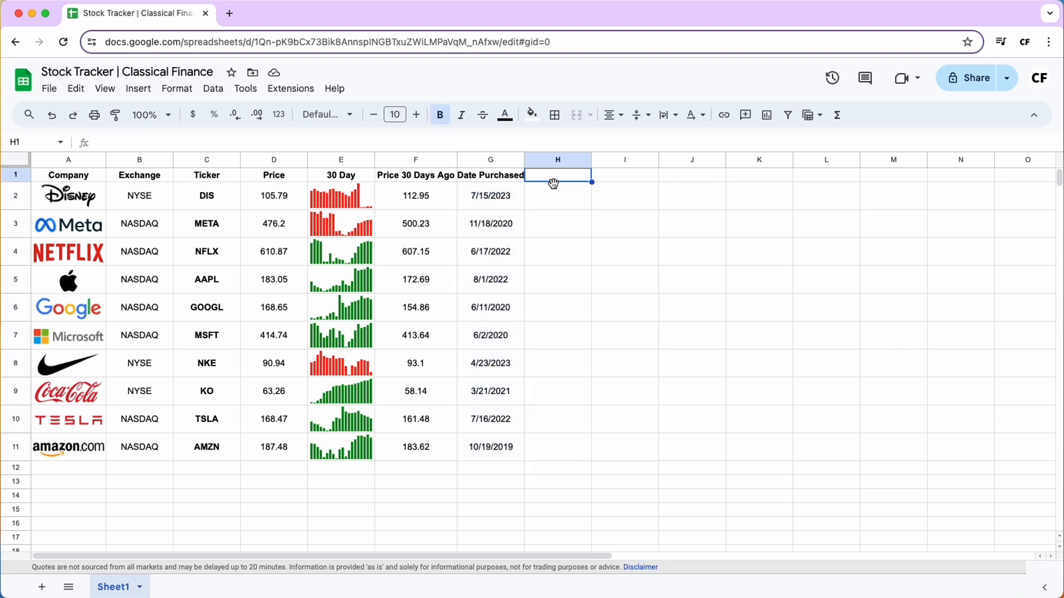
type("Since Purchase")
key("Return")
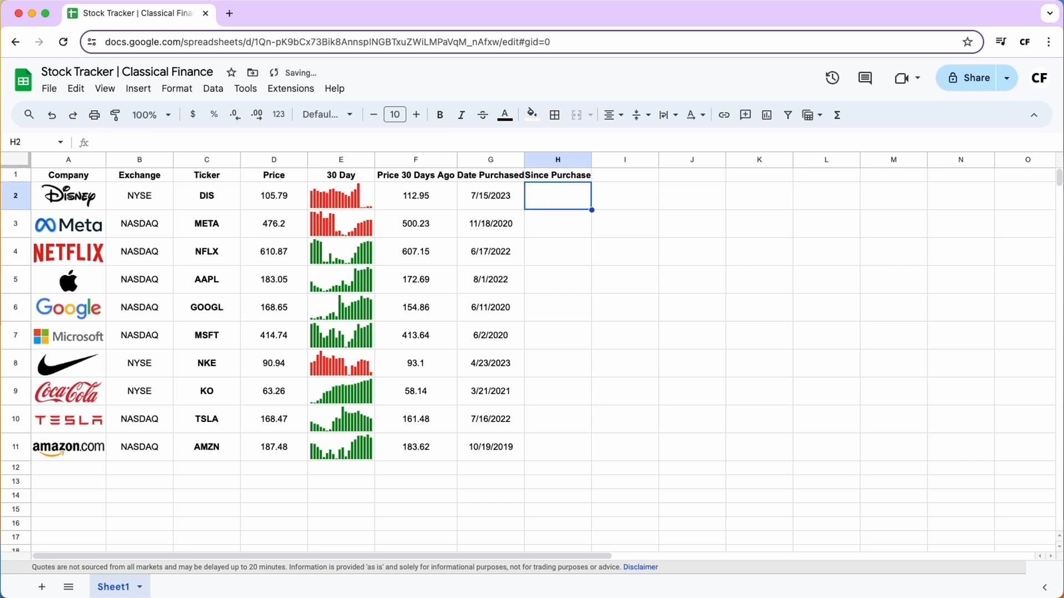
Step: Copy the full SPARKLINE formula text from E2 into H2
double_click(341, 196)
triple_click(178, 142)
key("ctrl+c")
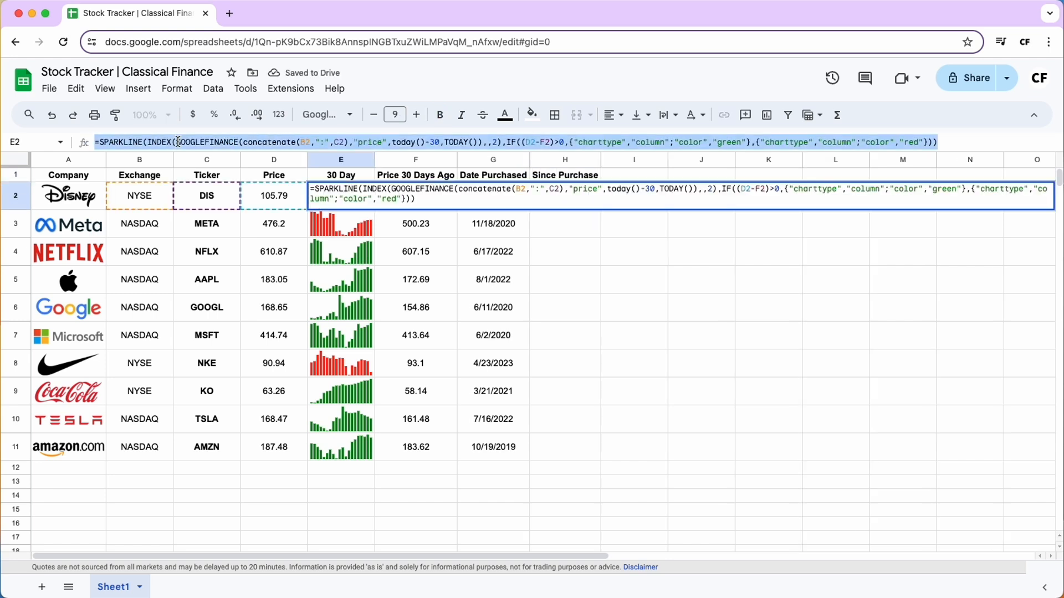
key("Escape")
left_click(552, 196)
left_click(507, 143)
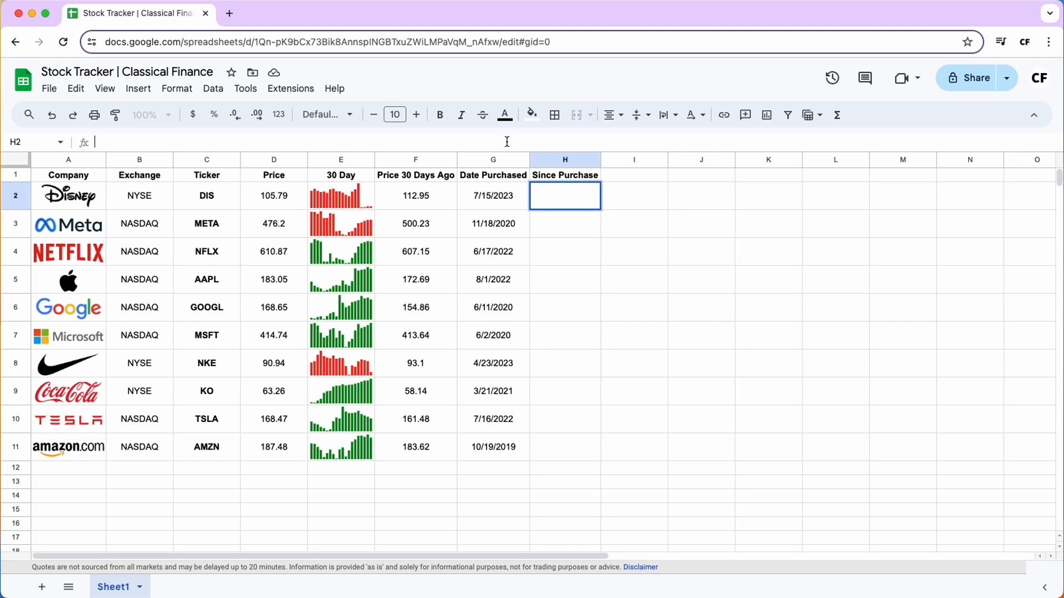
key("ctrl+v")
Step: Replace the start date today()-30 with G2 in H2's SPARKLINE formula and widen column H
left_click(440, 142)
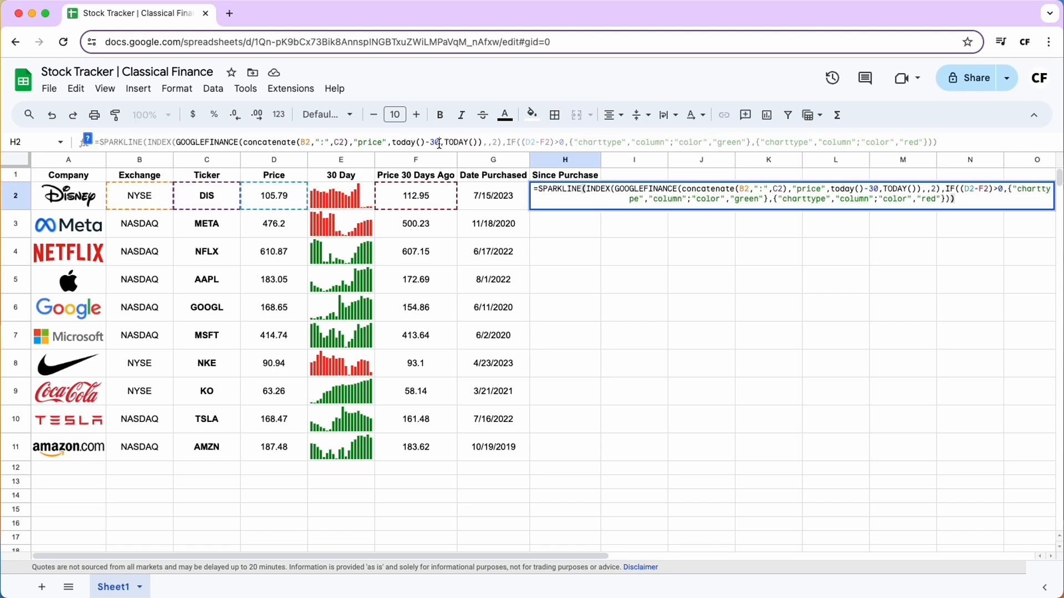
left_click_drag(440, 143, 392, 144)
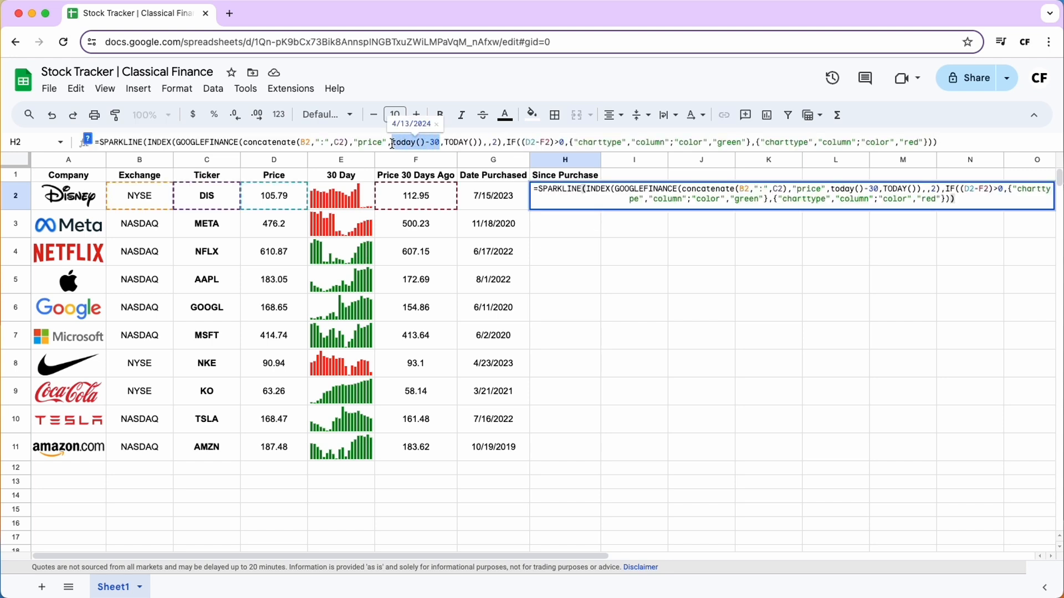
key("BackSpace")
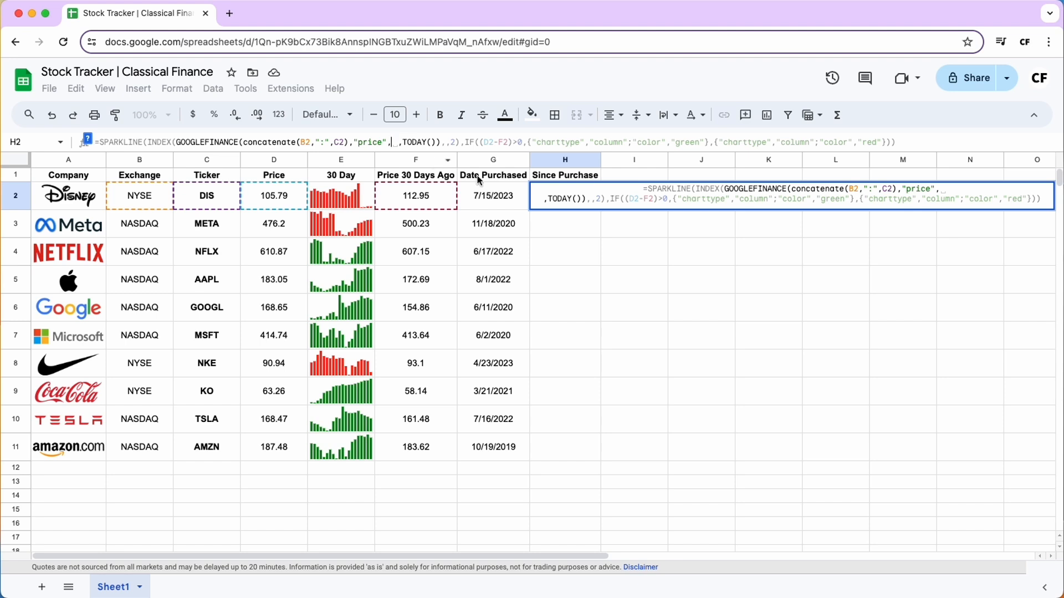
key("Return")
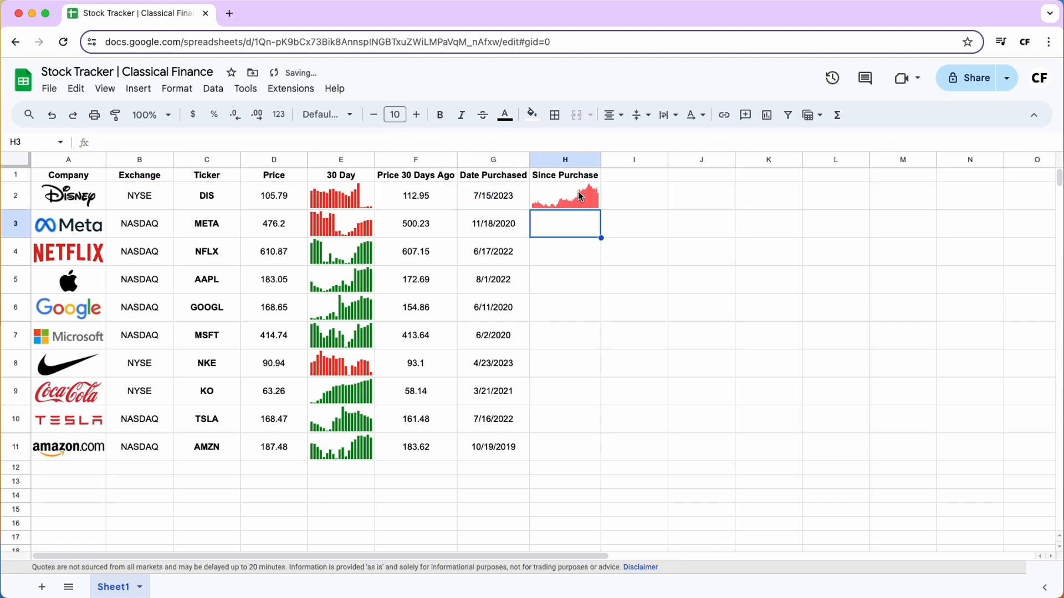
left_click_drag(602, 160, 655, 160)
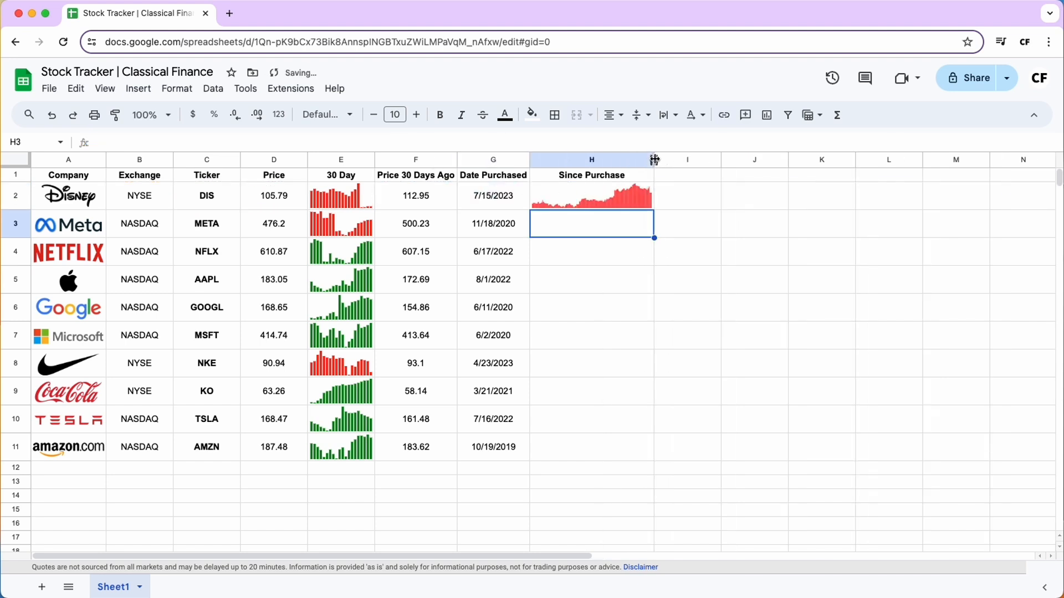
Step: Change both chart types in H2's SPARKLINE formula to "line"
left_click(564, 198)
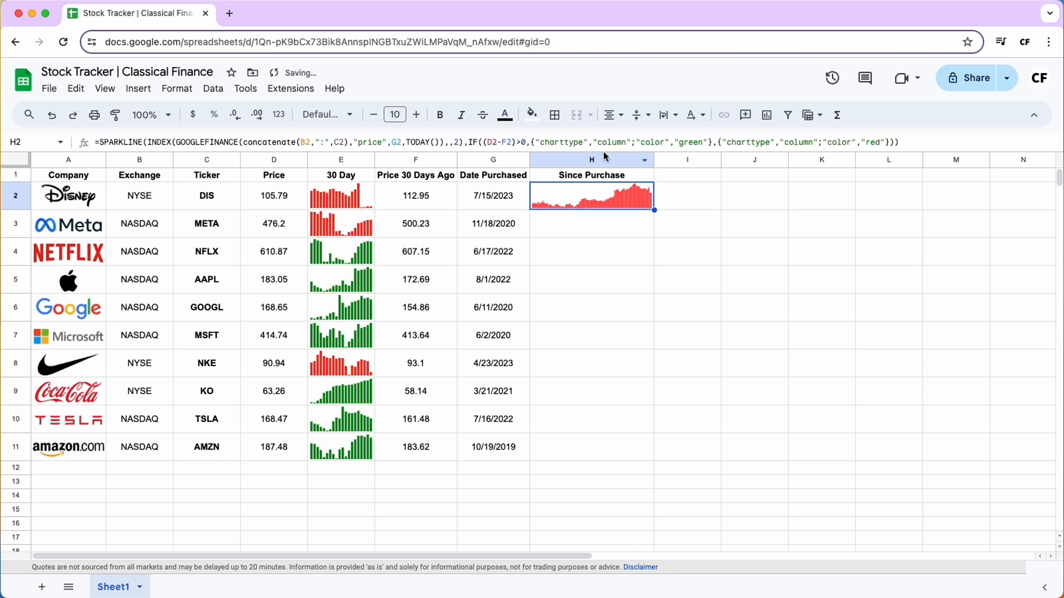
double_click(610, 142)
type("line")
double_click(777, 142)
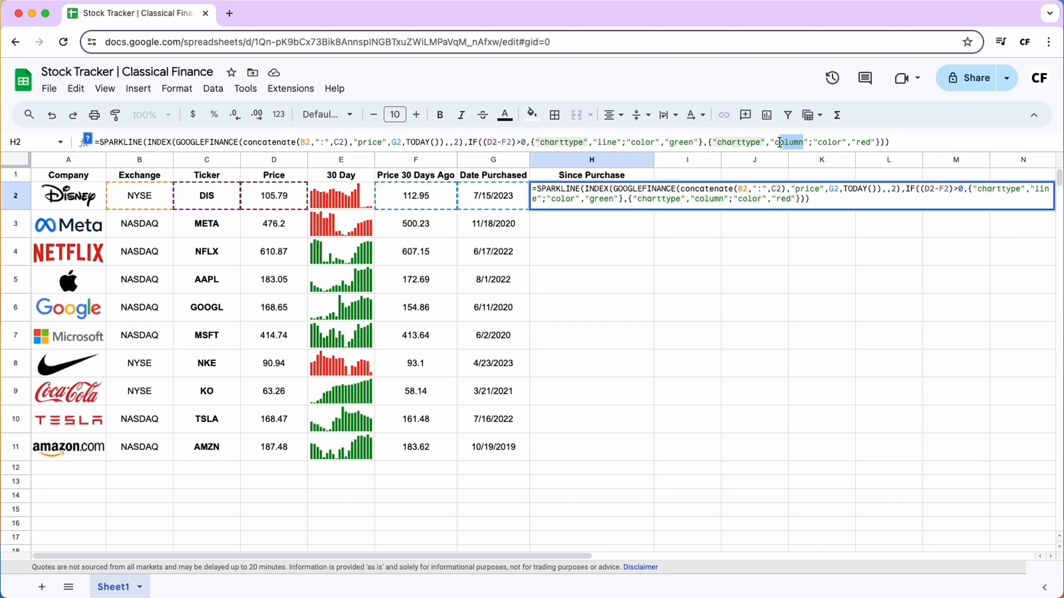
type("line")
key("Return")
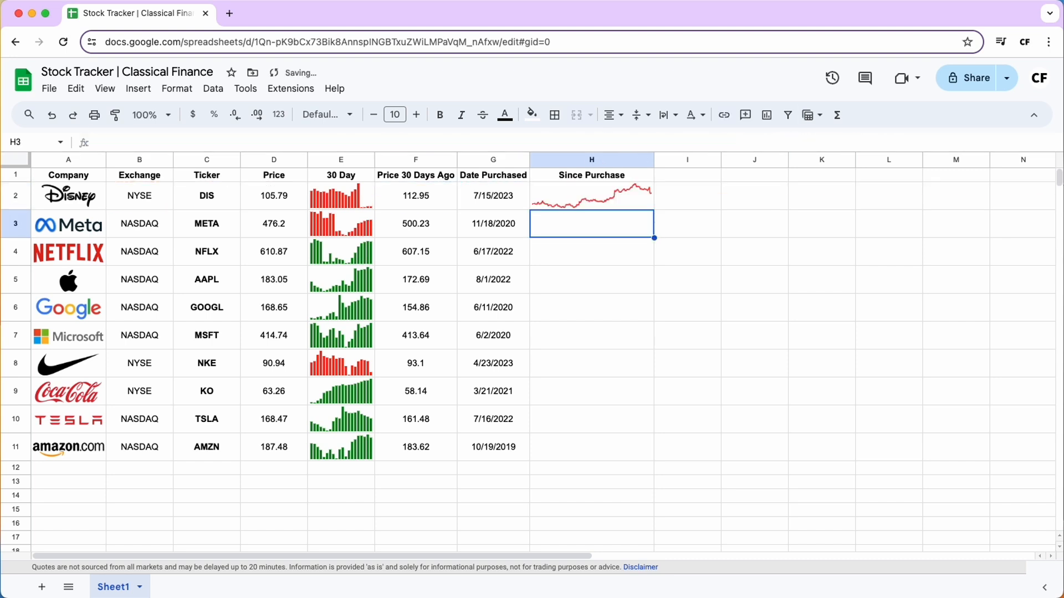
Step: Fill the line SPARKLINE formula from H2 down to H11
left_click(652, 203)
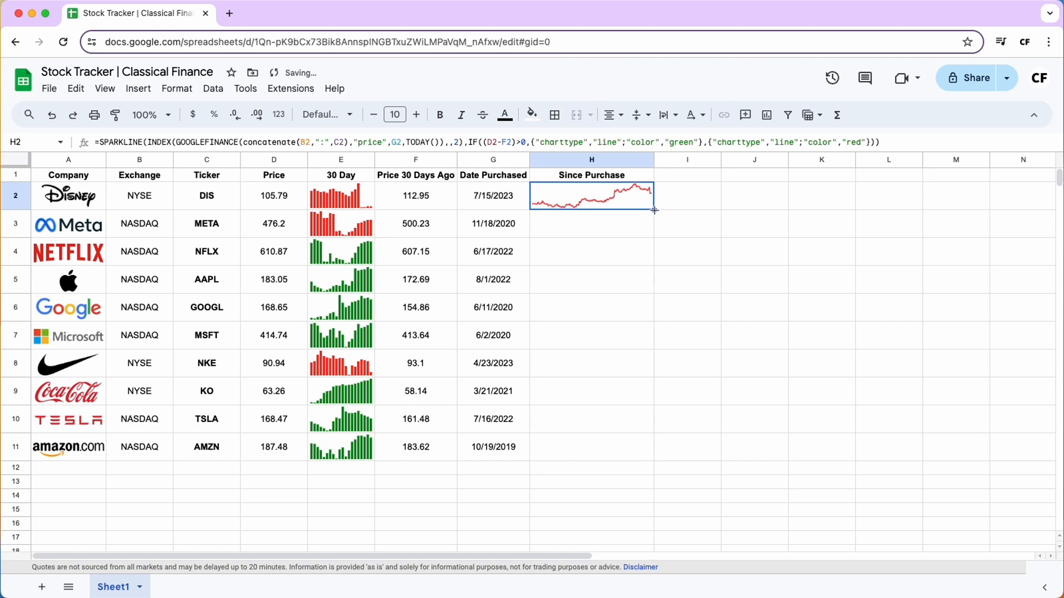
left_click_drag(655, 210, 611, 444)
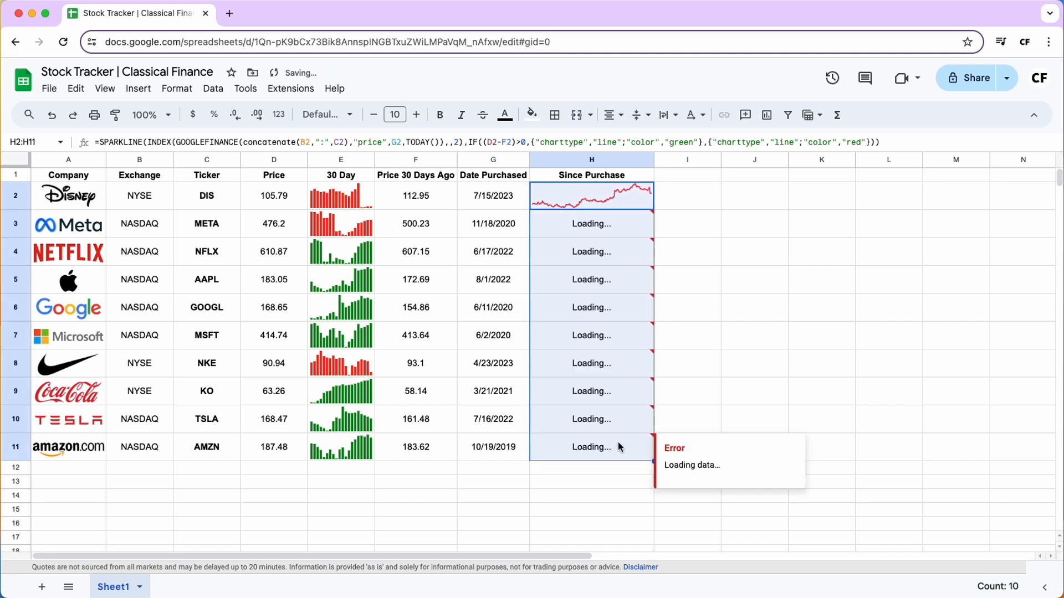
left_click(705, 352)
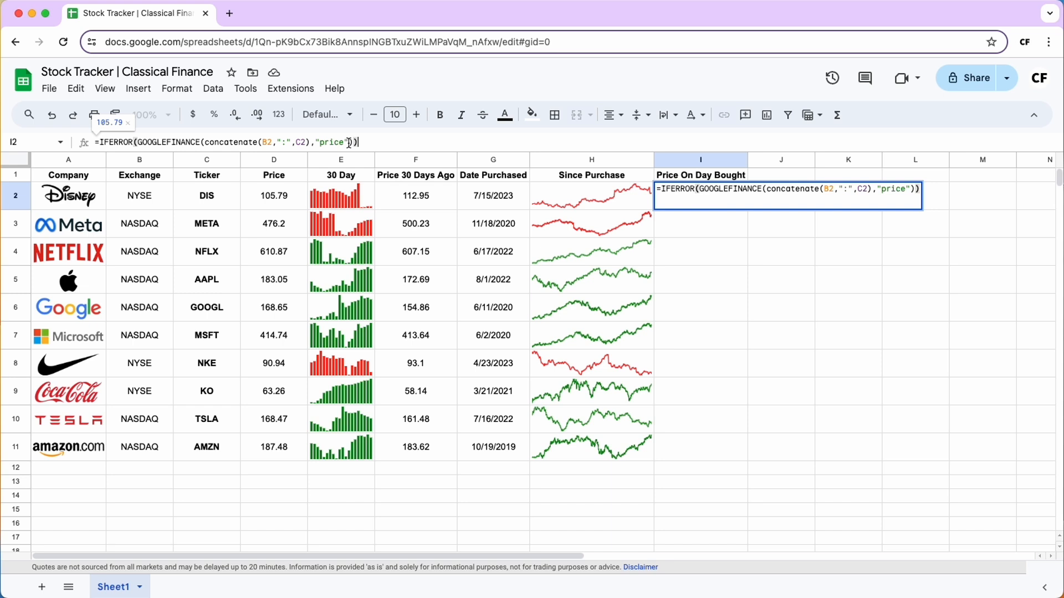
Step: Add purchase date G2 as the date argument after "price" in I2's GOOGLEFINANCE formula
left_click(352, 143)
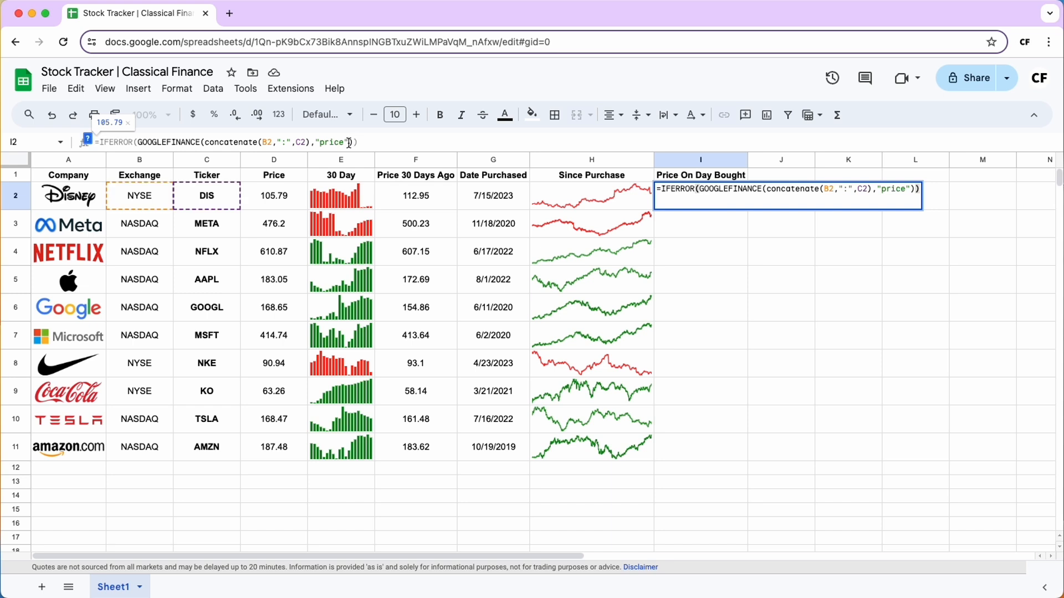
type(",")
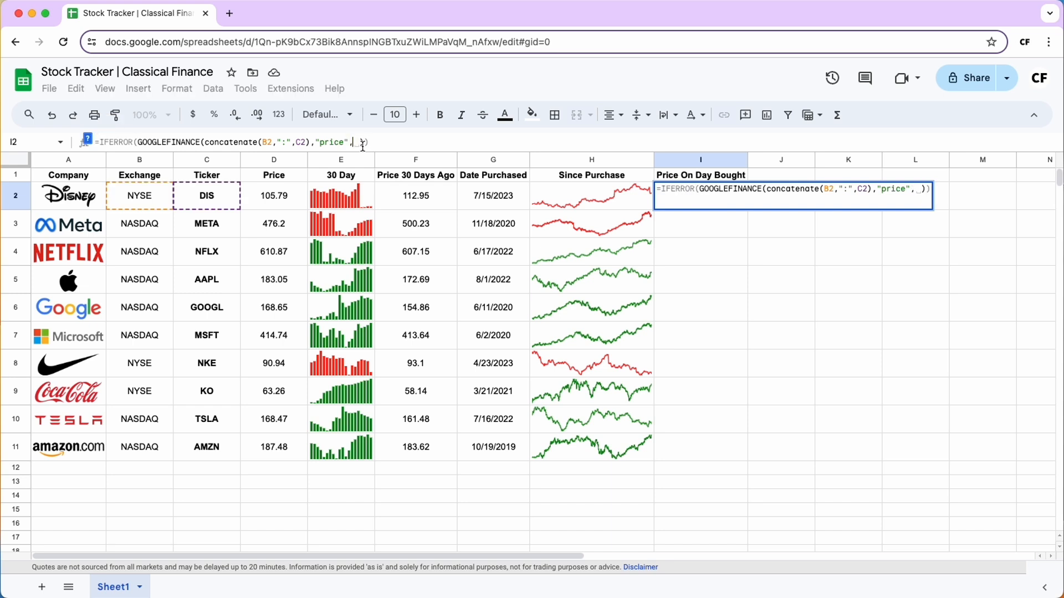
left_click(497, 196)
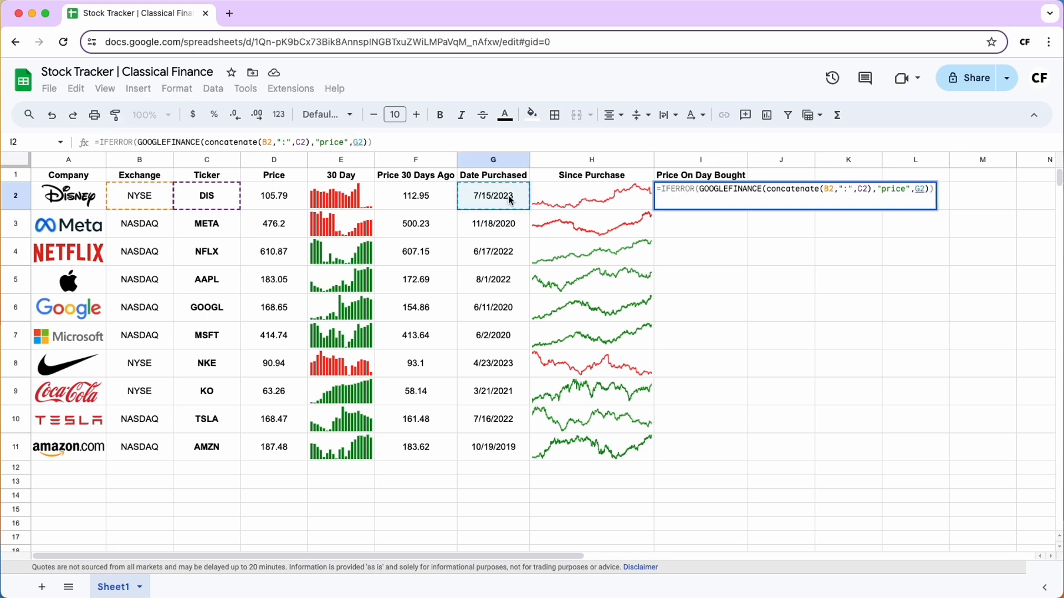
key("Return")
Step: Wrap I2's GOOGLEFINANCE call in INDEX with row 2 and column 2, and fill the formula down to I11
left_click(729, 206)
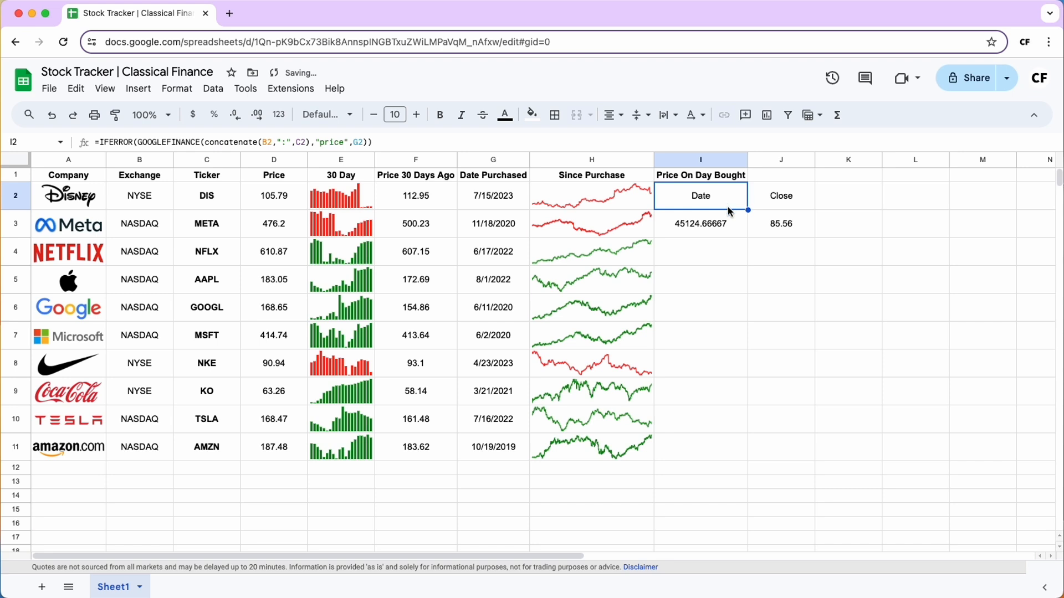
left_click(139, 143)
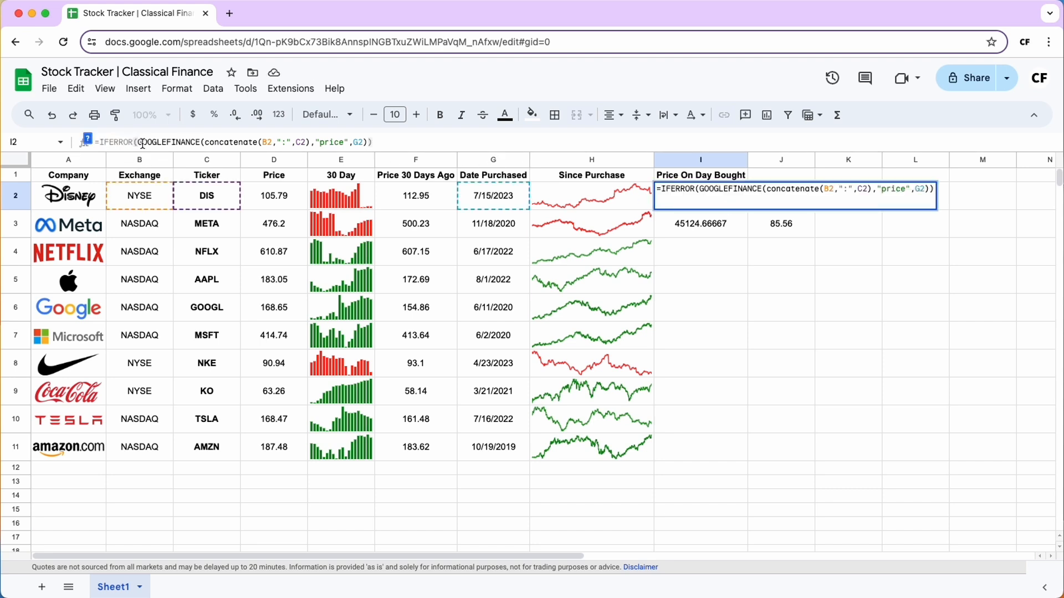
type("INDEX")
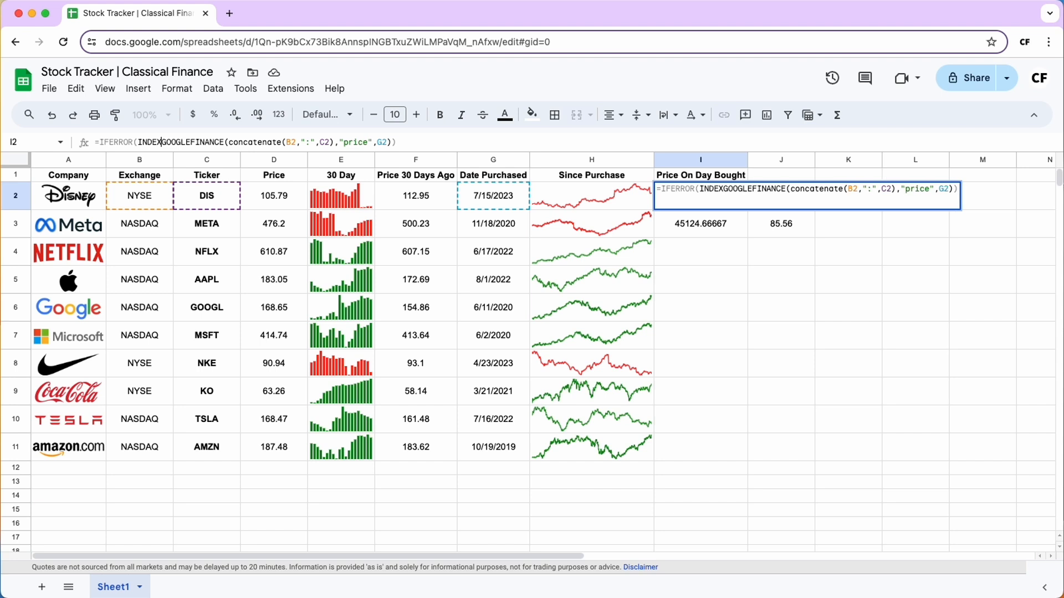
type("(")
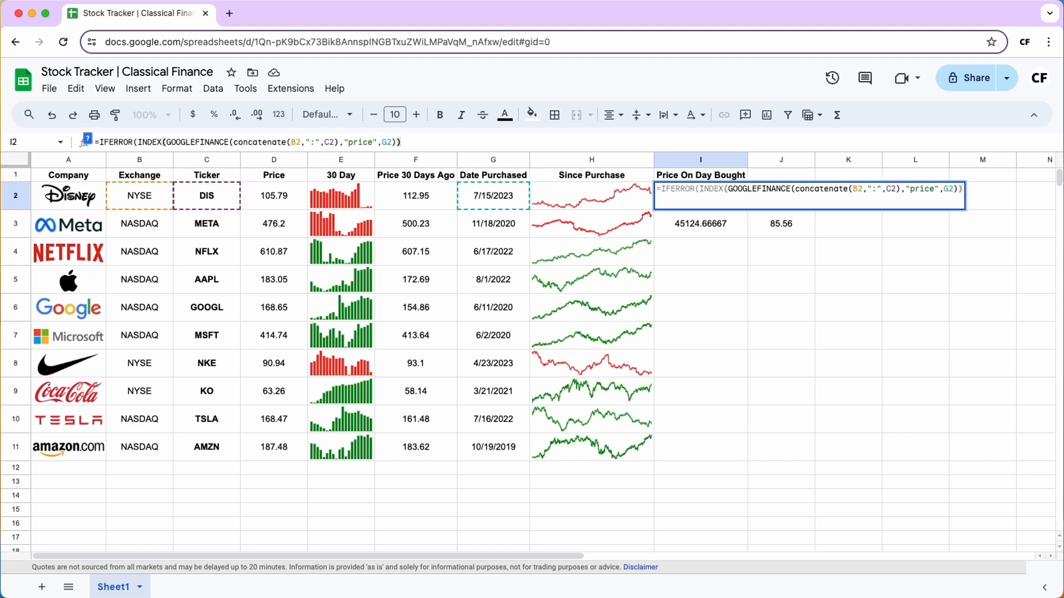
key("Left")
type(",2,2")
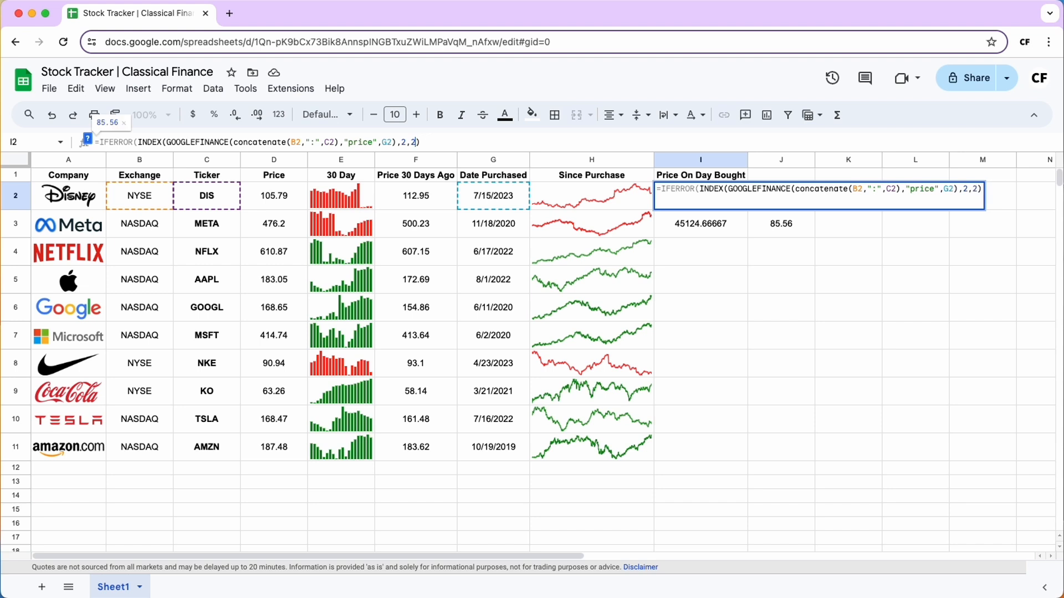
key("Return")
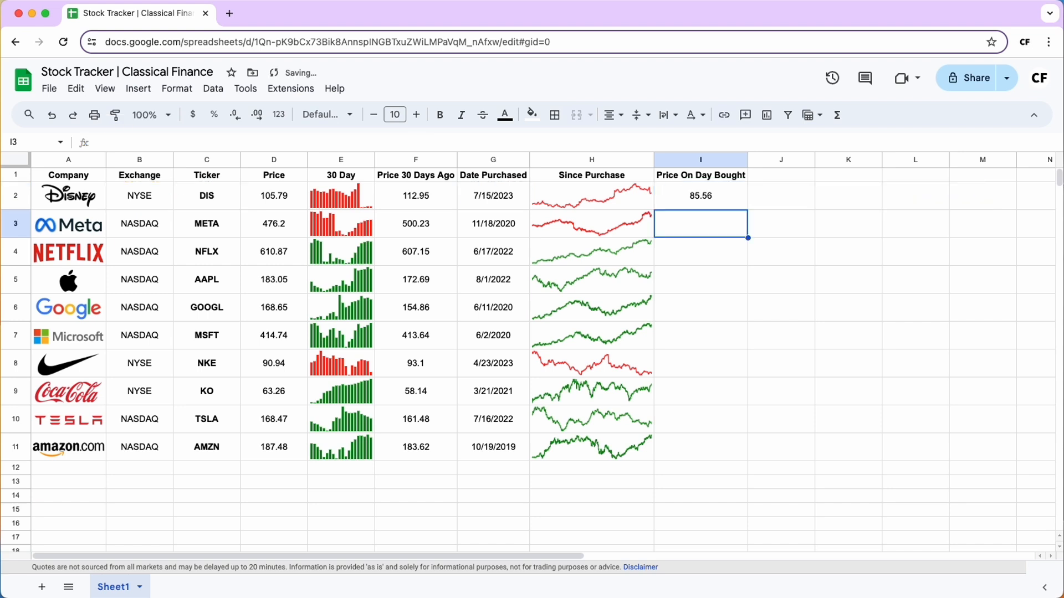
left_click(737, 195)
left_click_drag(748, 210, 746, 446)
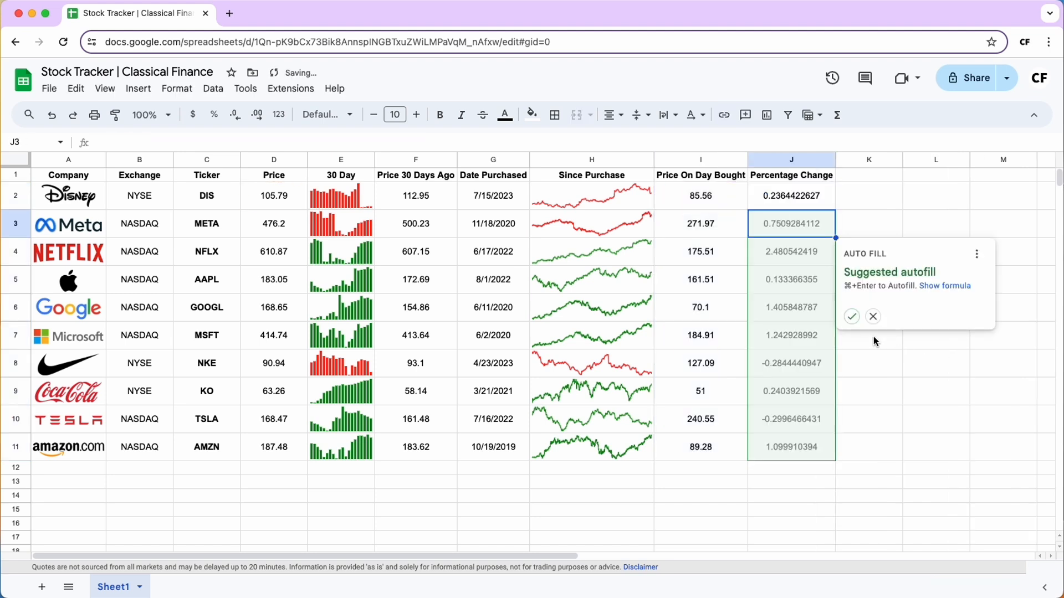
Step: Accept the suggested autofill for the Percentage Change column and format J2:J11 as percent
left_click(853, 317)
left_click_drag(823, 204, 816, 449)
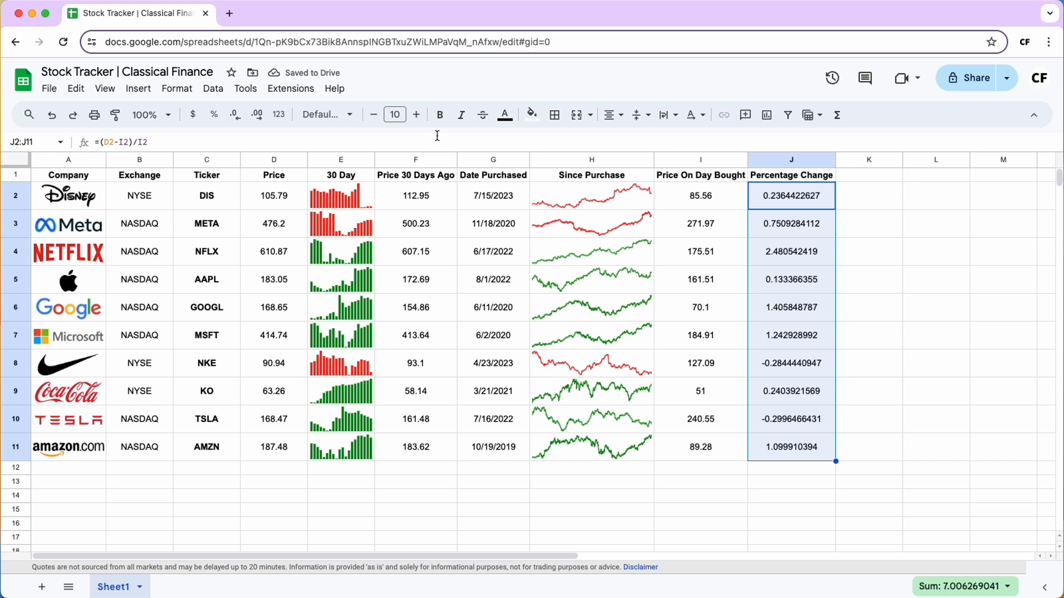
left_click(215, 116)
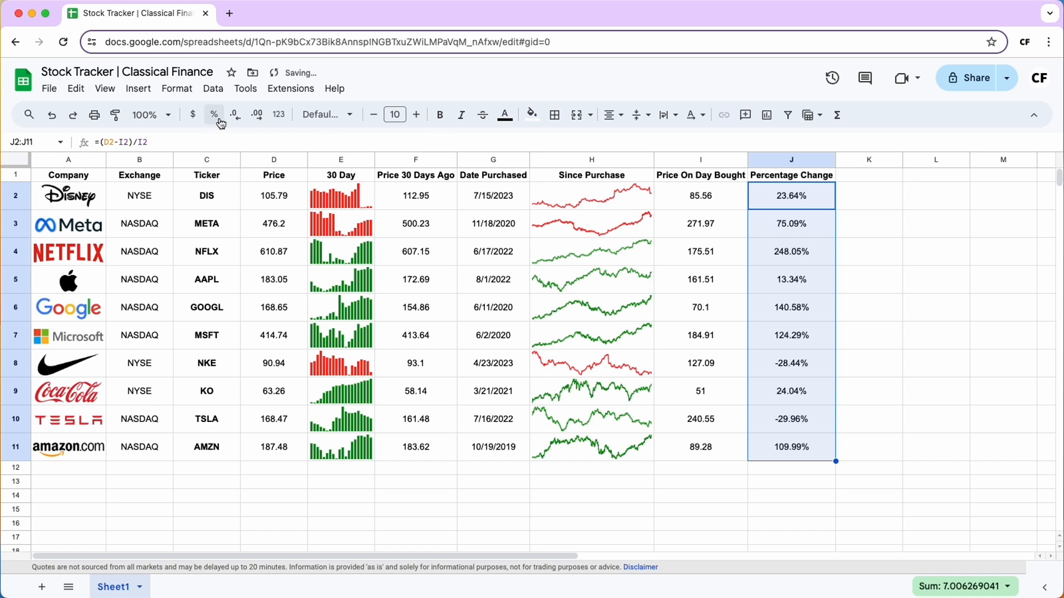
Step: Create a conditional format rule on J2:J11 for values greater than 0, keeping the default green style
left_click(177, 89)
left_click(228, 316)
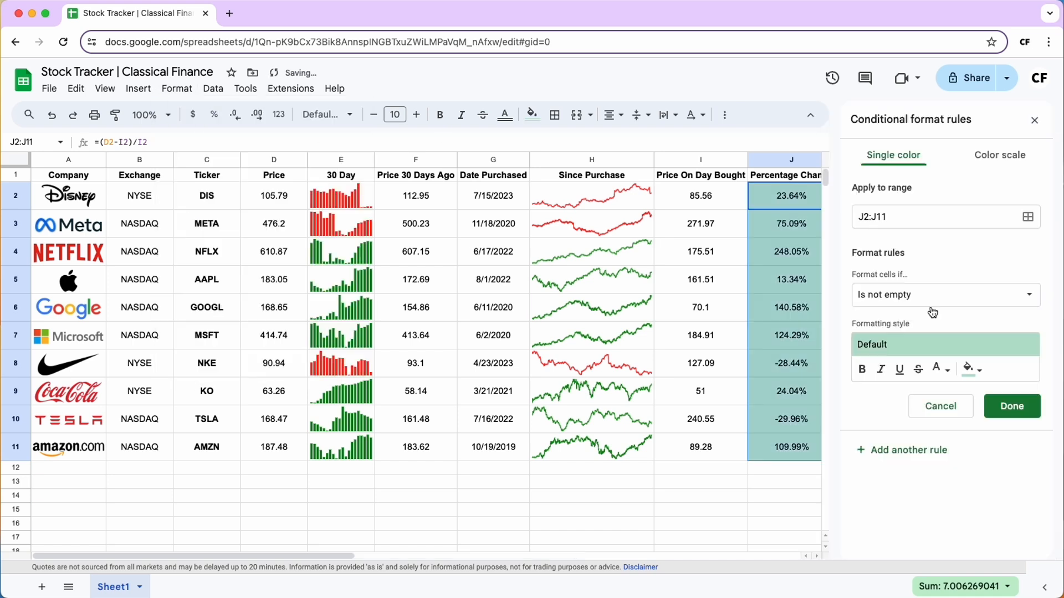
left_click(939, 296)
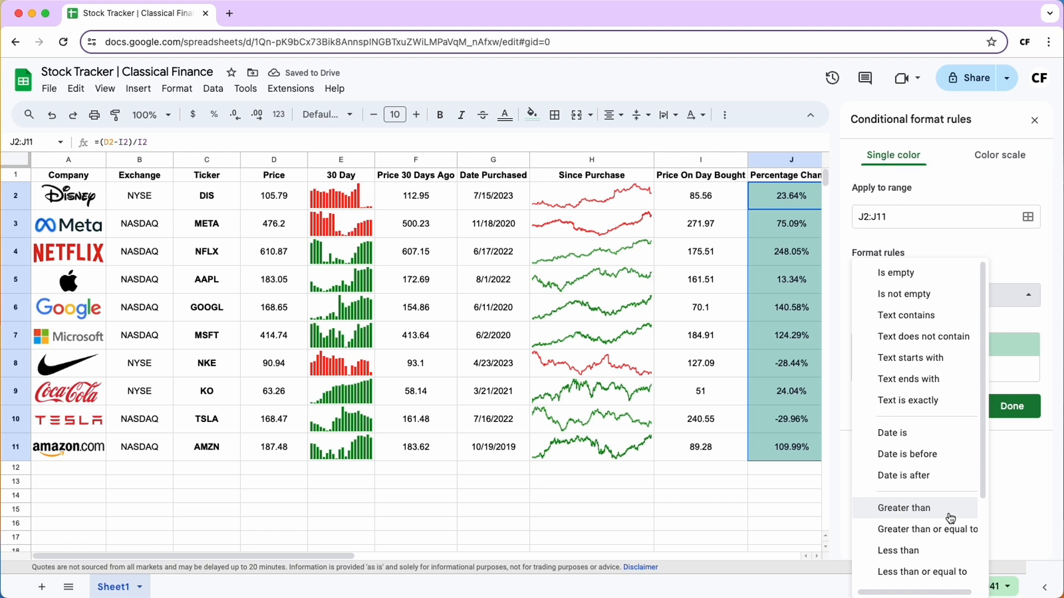
left_click(950, 516)
left_click(909, 325)
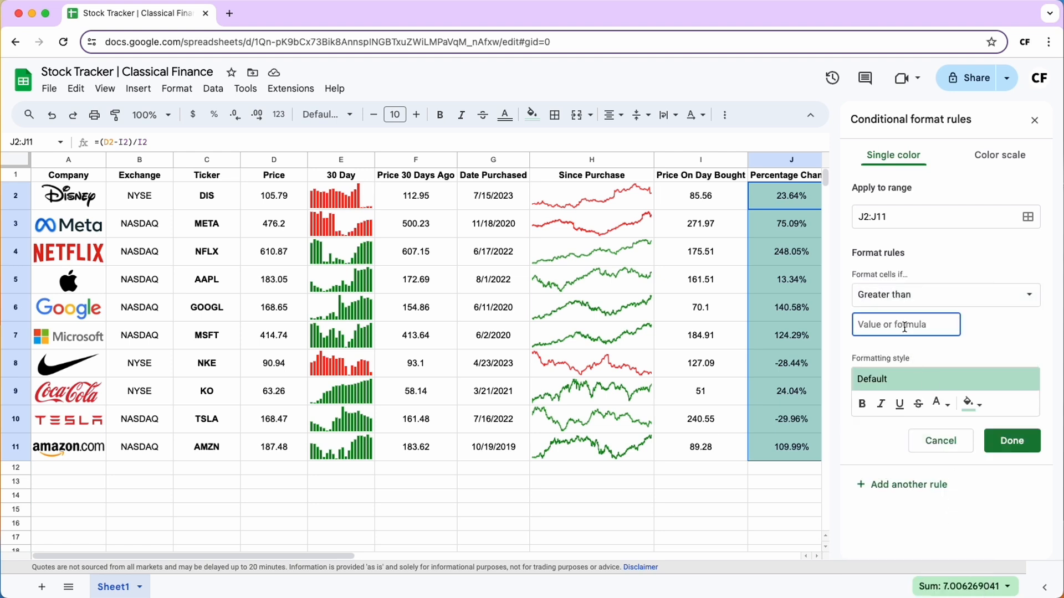
type("0")
Step: Set the second conditional format rule on J2:J11 to values less than 0 with a light red fill
left_click(930, 296)
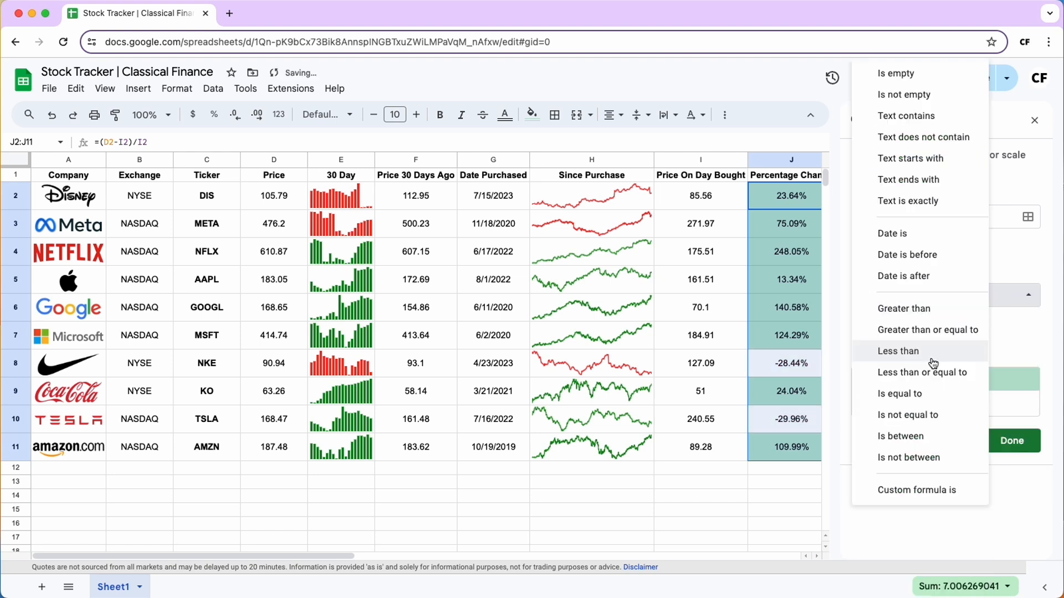
left_click(933, 355)
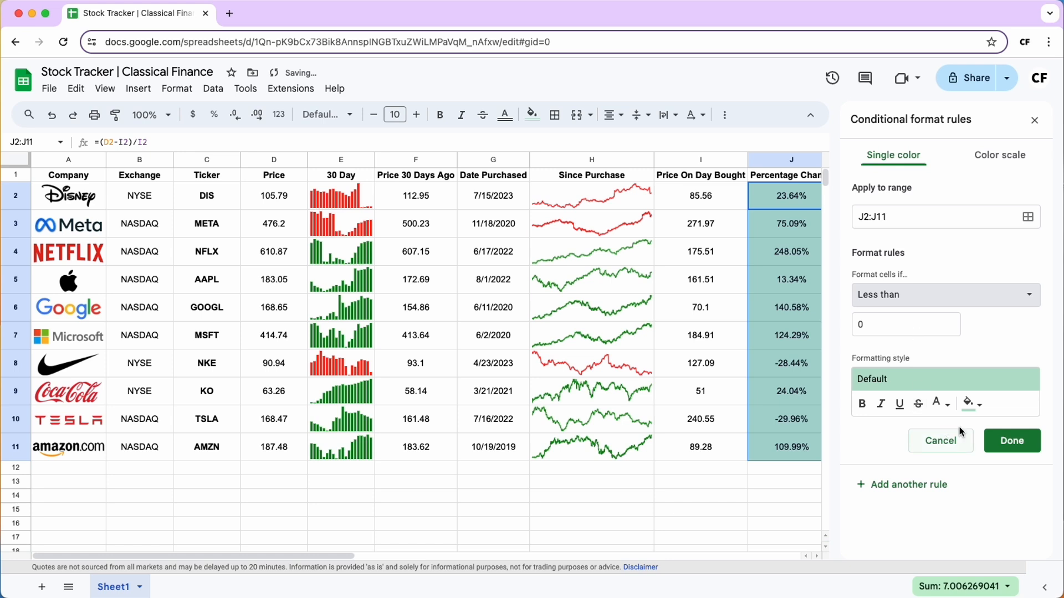
left_click(970, 404)
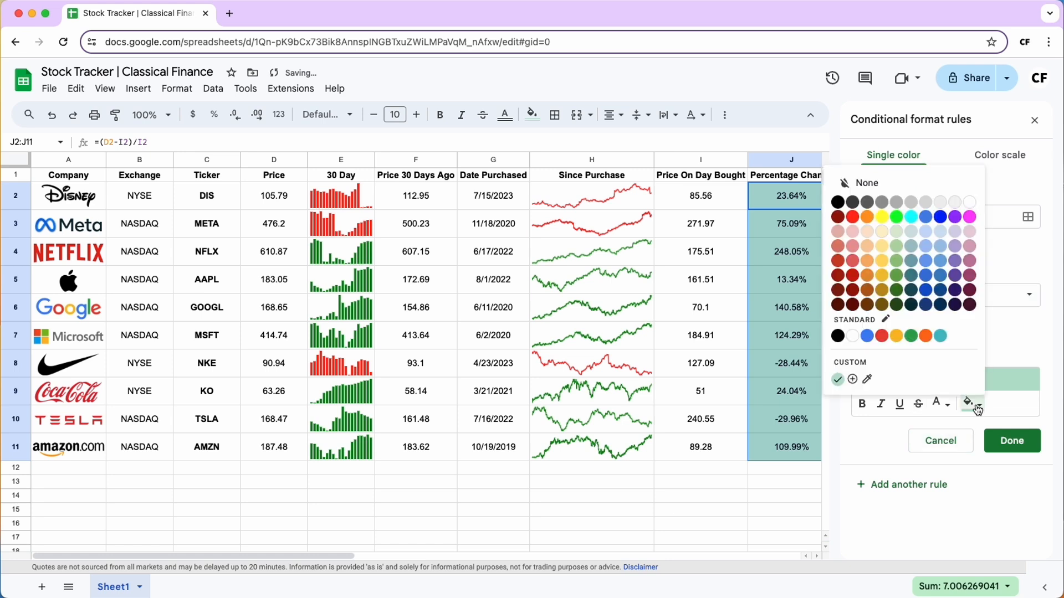
left_click(852, 253)
left_click(1014, 441)
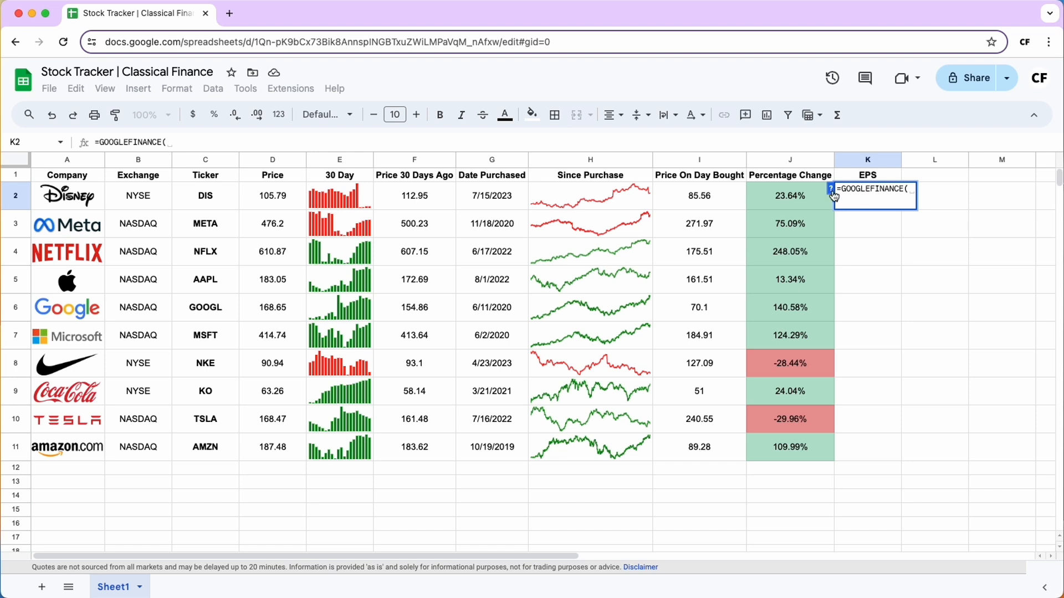
Step: Examine the GOOGLEFINANCE help article for the attributes available for real-time data
left_click(832, 189)
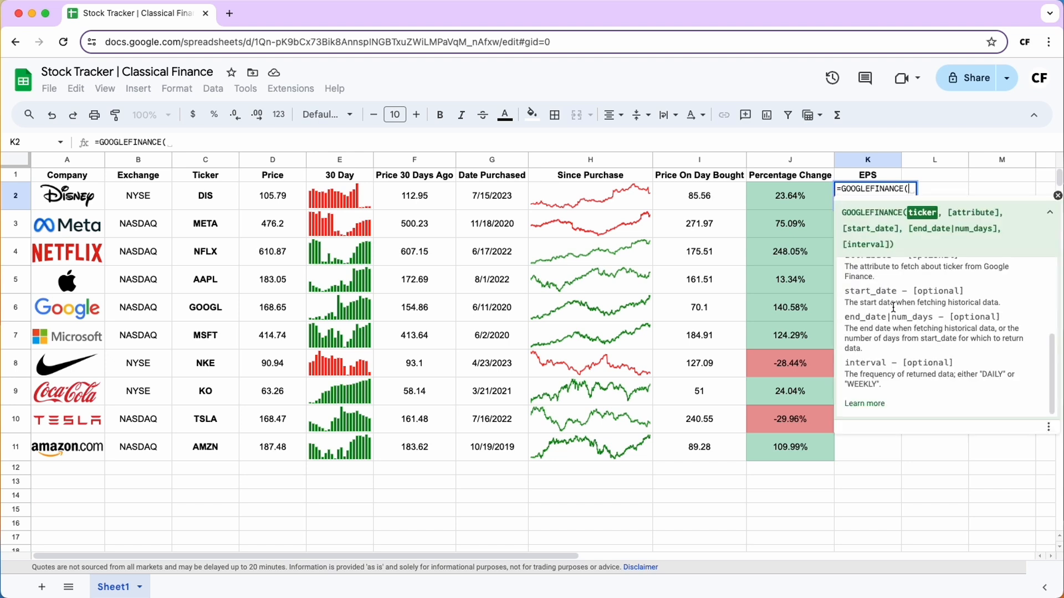
left_click(867, 404)
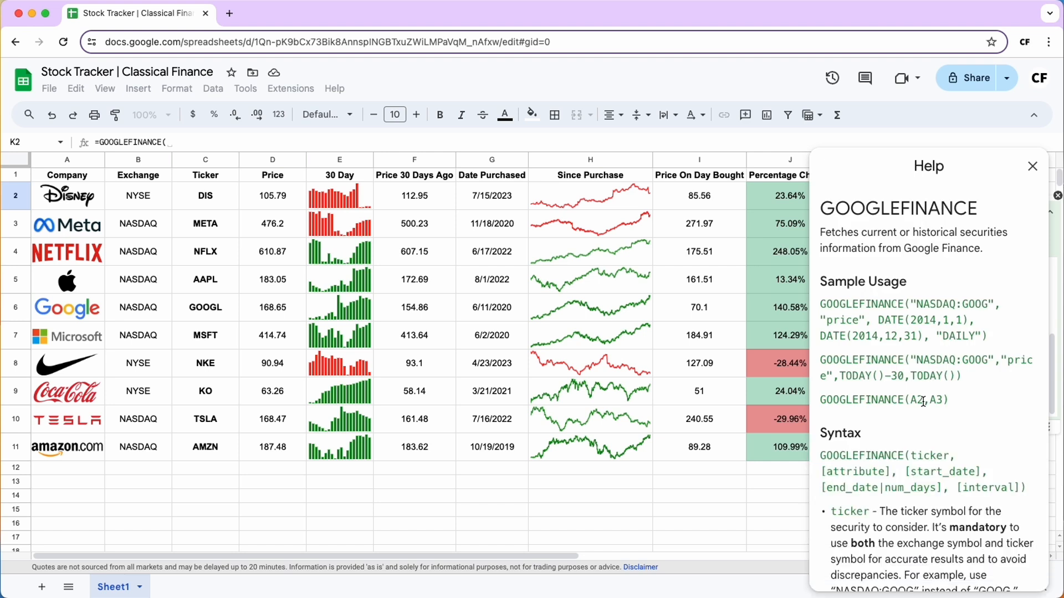
scroll(923, 400, "down", 10)
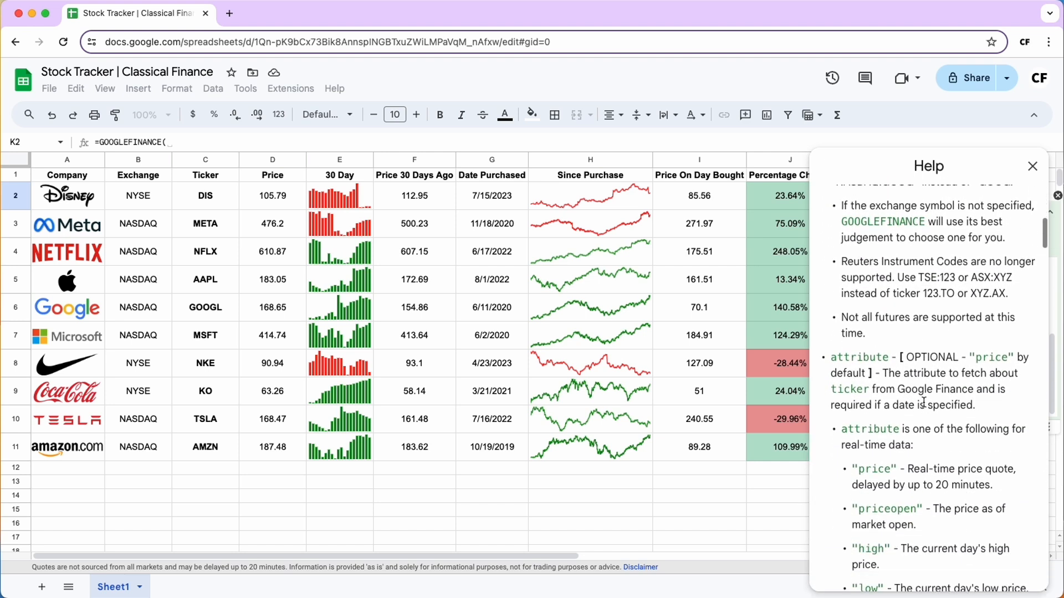
scroll(924, 402, "down", 5)
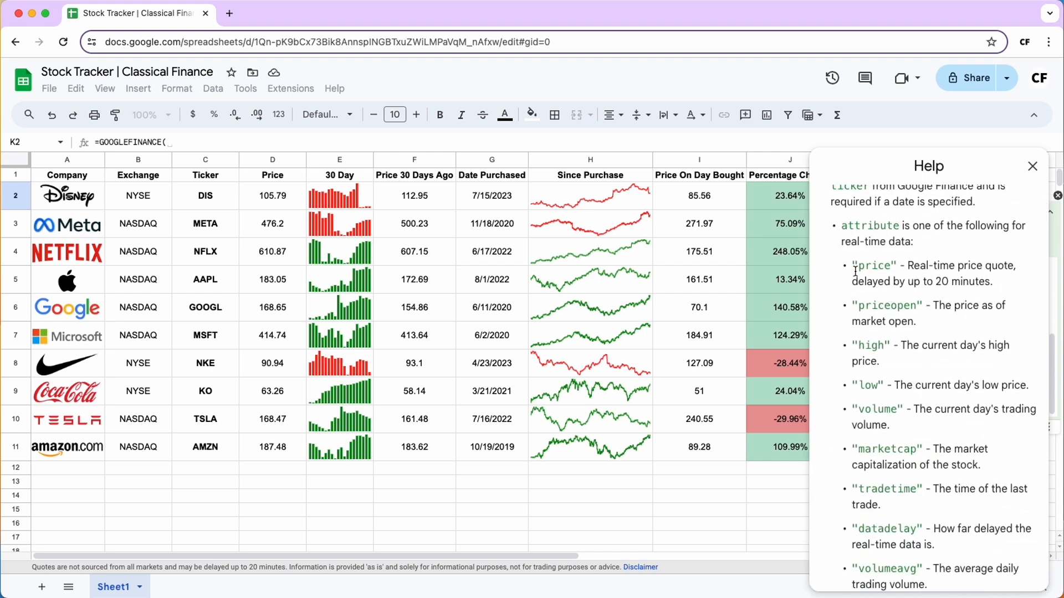
left_click_drag(856, 271, 898, 269)
left_click(898, 322)
left_click_drag(865, 307, 923, 306)
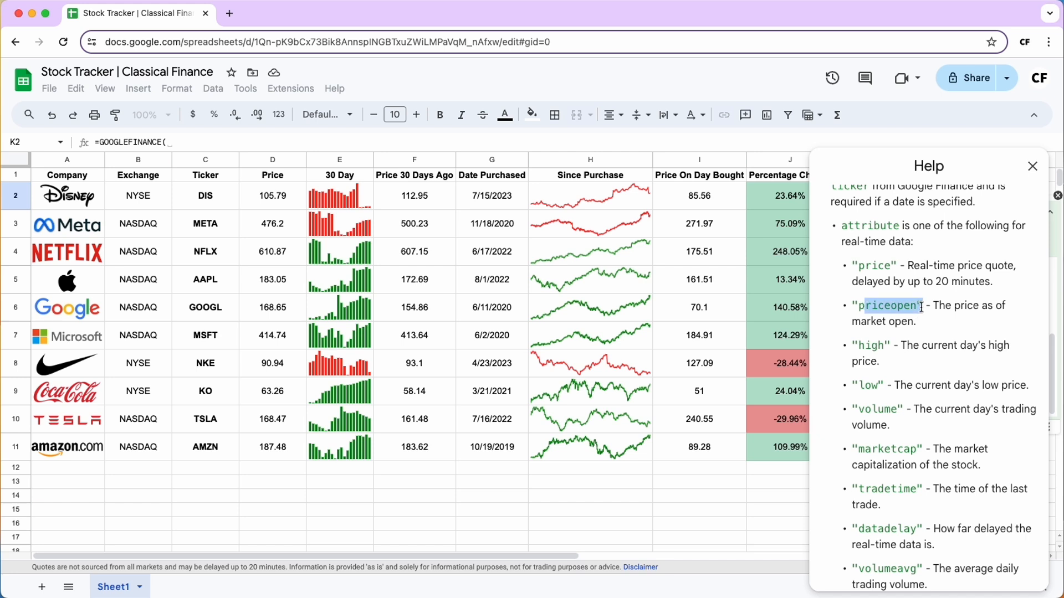
left_click(914, 335)
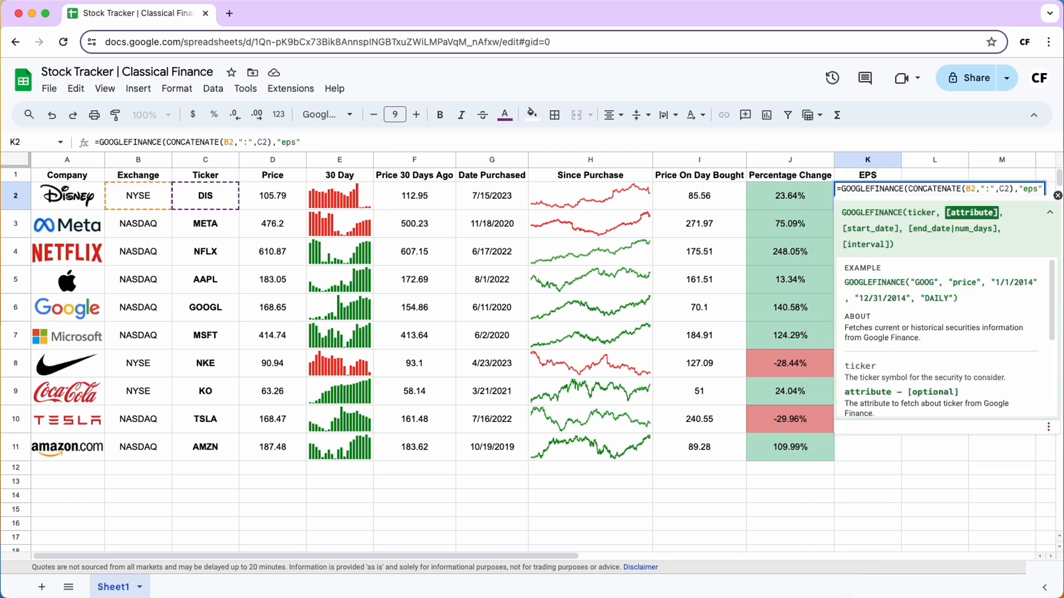
Step: Enter =GOOGLEFINANCE(CONCATENATE(B2,":",C2),"eps") in K2 under EPS and wrap the call in IFERROR
key("Return")
left_click(886, 202)
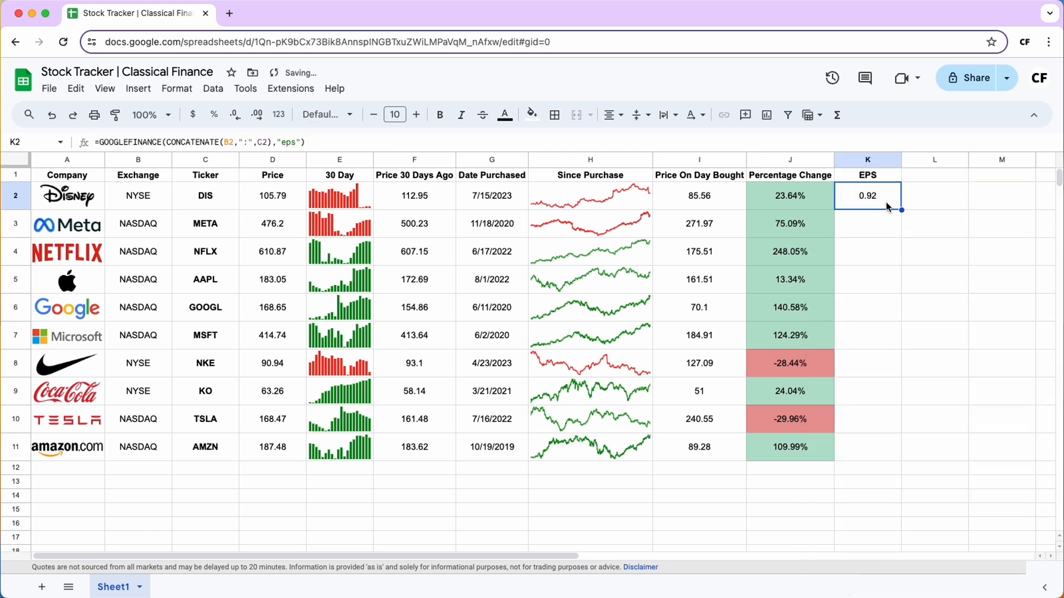
left_click(99, 143)
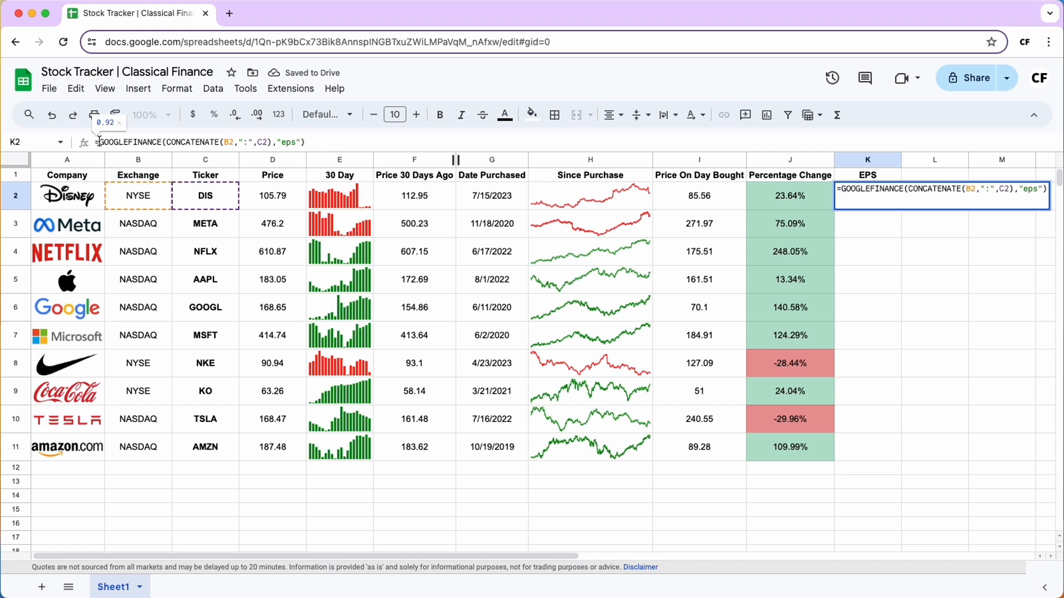
type("IFERROR")
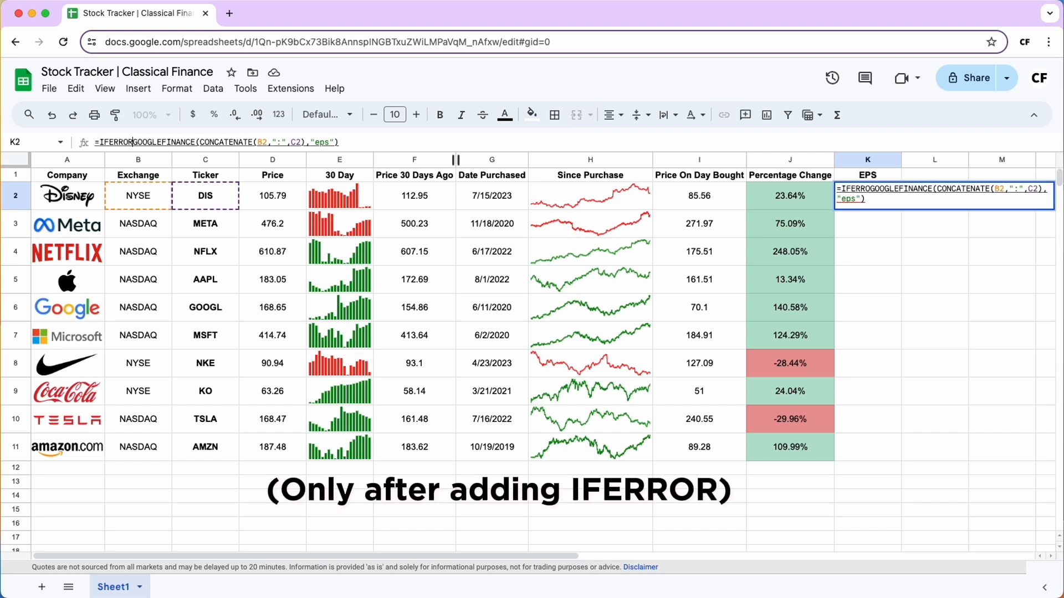
type("(")
key("End")
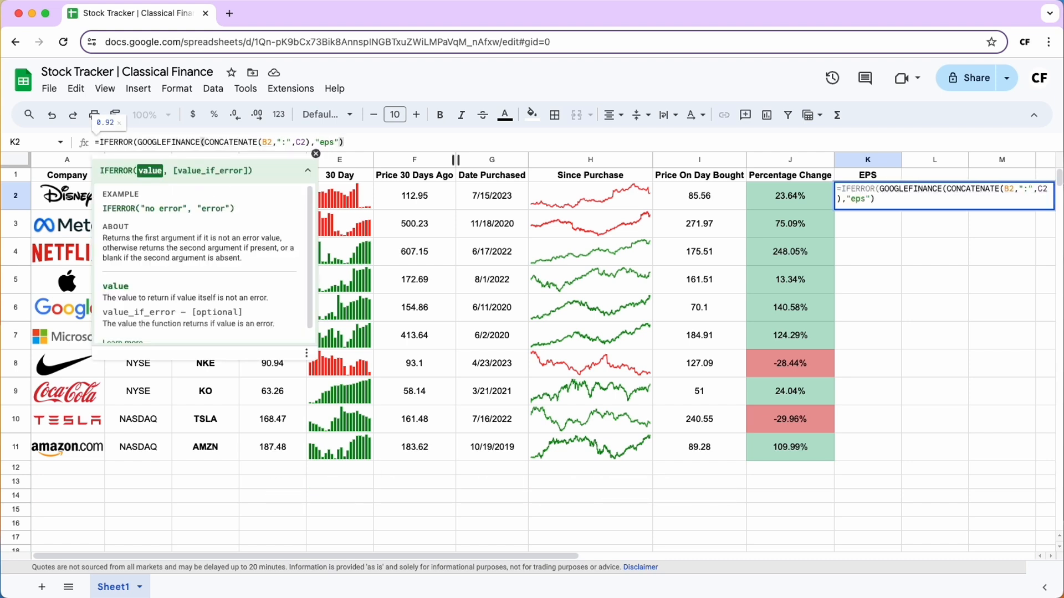
type(")")
key("Return")
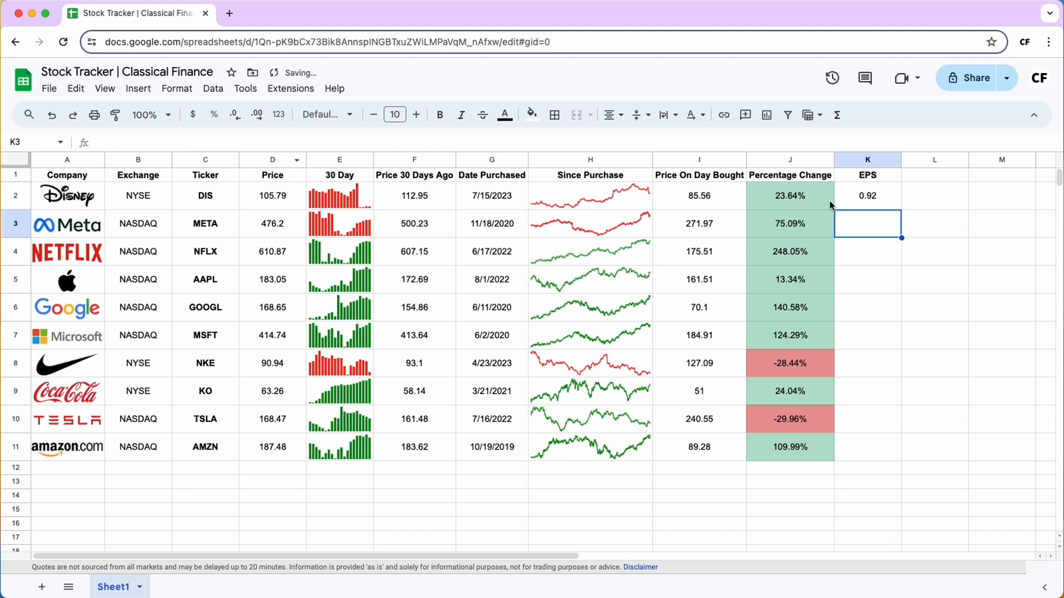
Step: Fill K2's EPS formula down to K11
left_click(879, 203)
left_click_drag(901, 210, 902, 440)
left_click(909, 444)
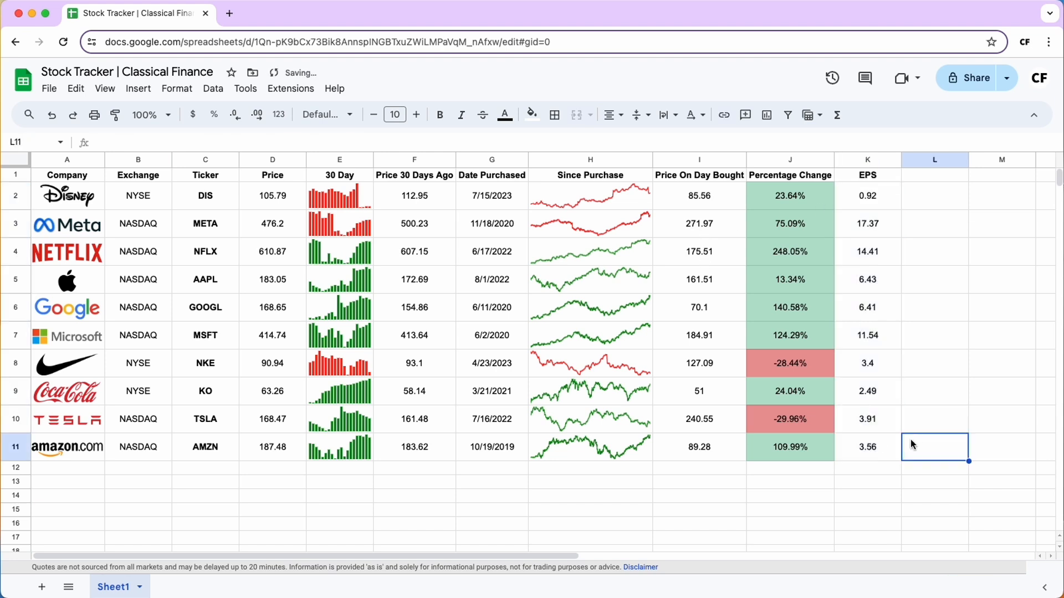